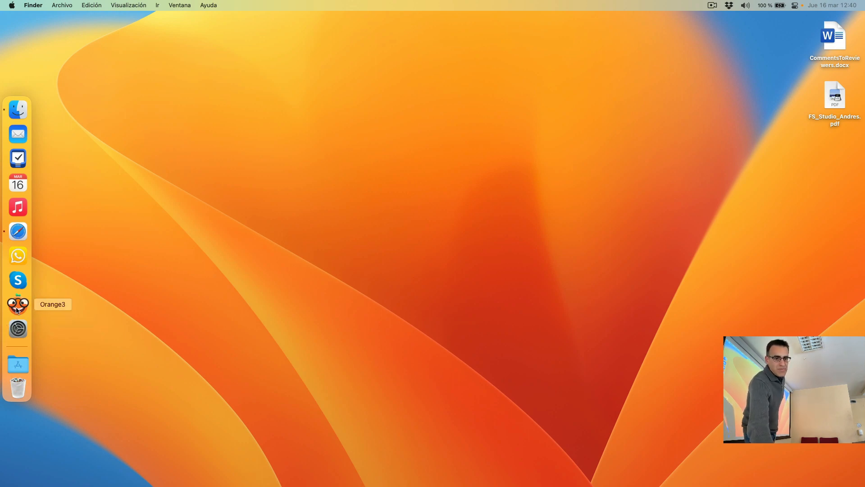
Step: Launch Orange3 and start a new empty workflow
{"action": "left_click", "coordinate": [17, 308]}
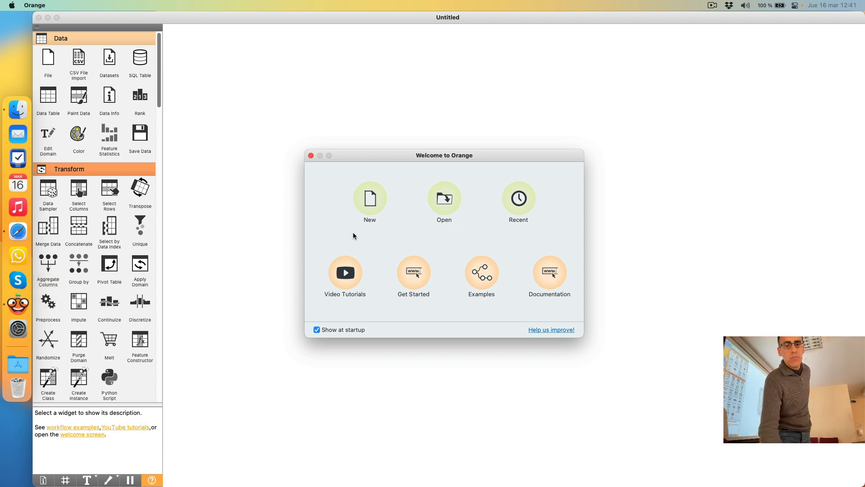
{"action": "left_click", "coordinate": [365, 208]}
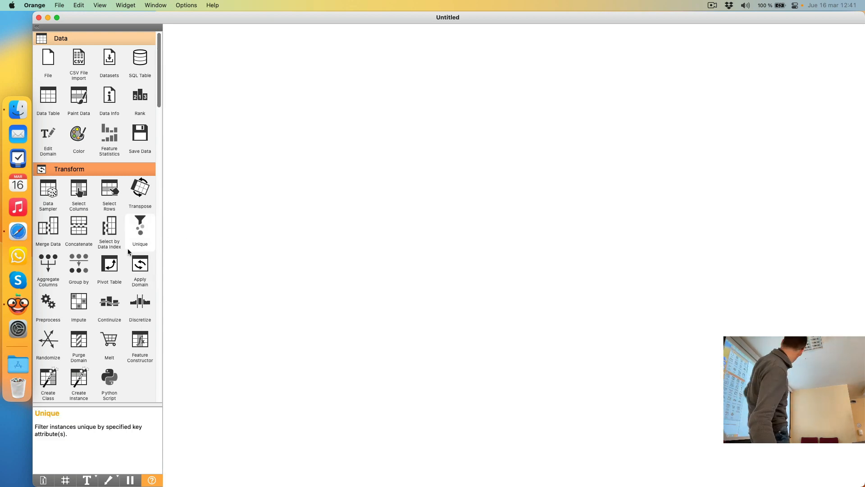
Step: Look through the widget catalogue from the Transform widgets down to the Prototypes and Time Series categories
{"action": "scroll", "coordinate": [124, 247], "scroll_direction": "down", "scroll_amount": 2}
{"action": "scroll", "coordinate": [124, 245], "scroll_direction": "down", "scroll_amount": 10}
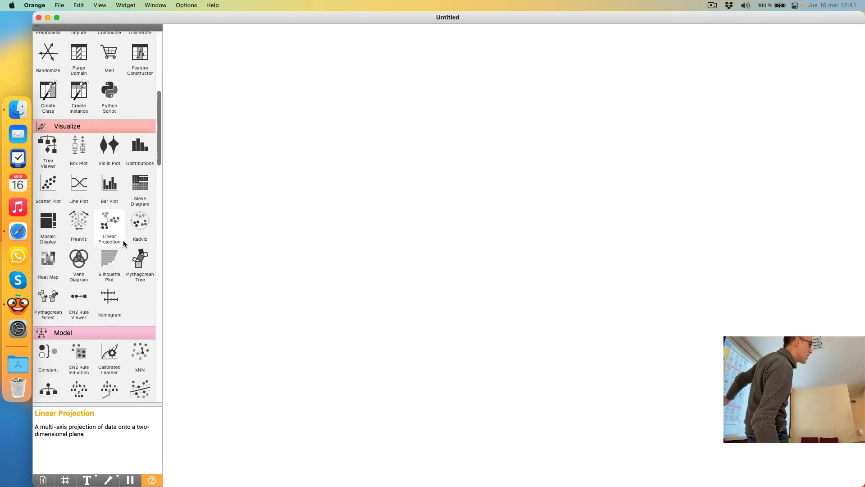
{"action": "scroll", "coordinate": [123, 240], "scroll_direction": "down", "scroll_amount": 7}
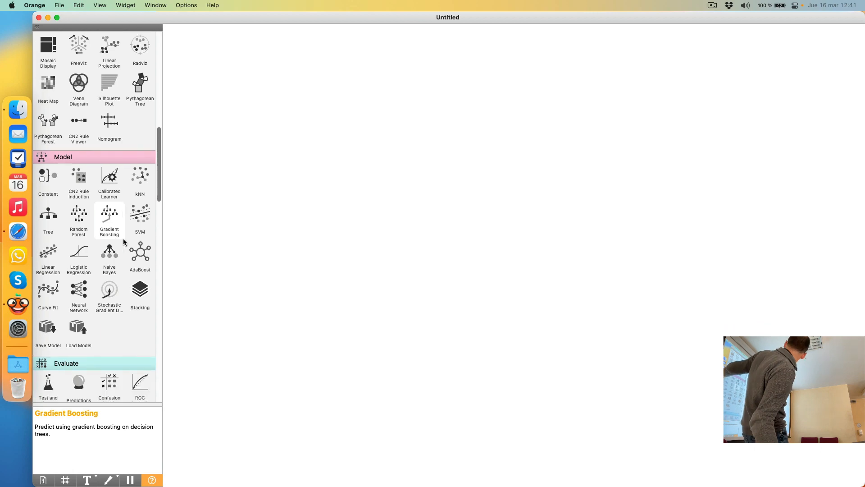
{"action": "scroll", "coordinate": [123, 242], "scroll_direction": "down", "scroll_amount": 1}
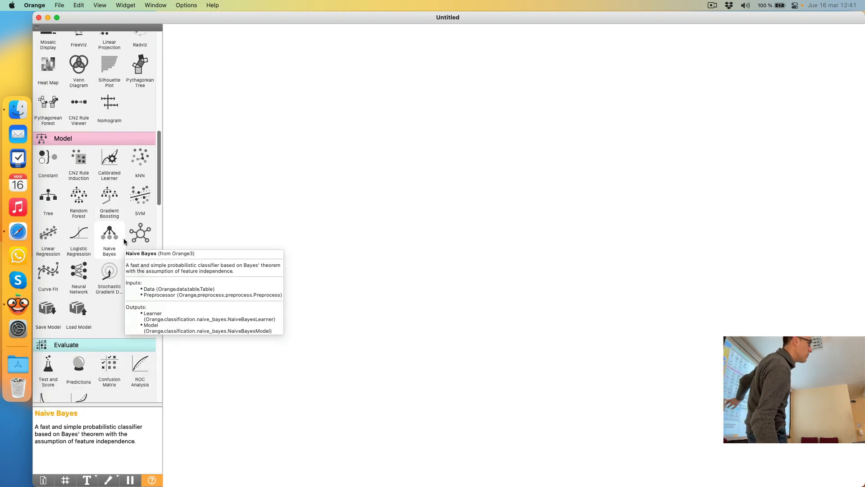
{"action": "scroll", "coordinate": [125, 242], "scroll_direction": "down", "scroll_amount": 15}
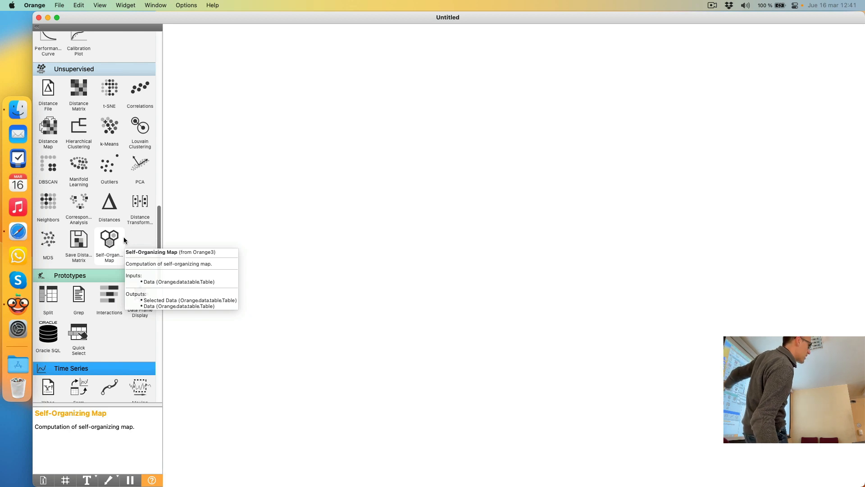
{"action": "scroll", "coordinate": [124, 240], "scroll_direction": "down", "scroll_amount": 4}
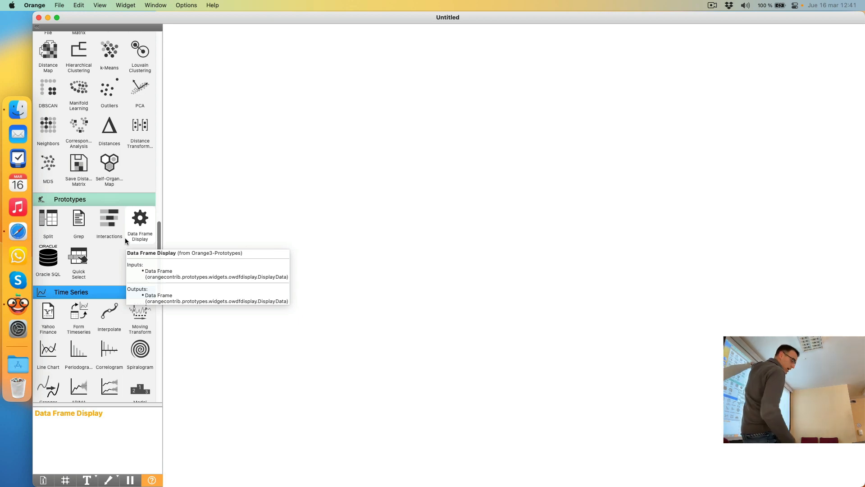
Step: Review the add-ons offered in the add-on installer and the form for adding one by name, leaving without installing anything
{"action": "left_click", "coordinate": [179, 4]}
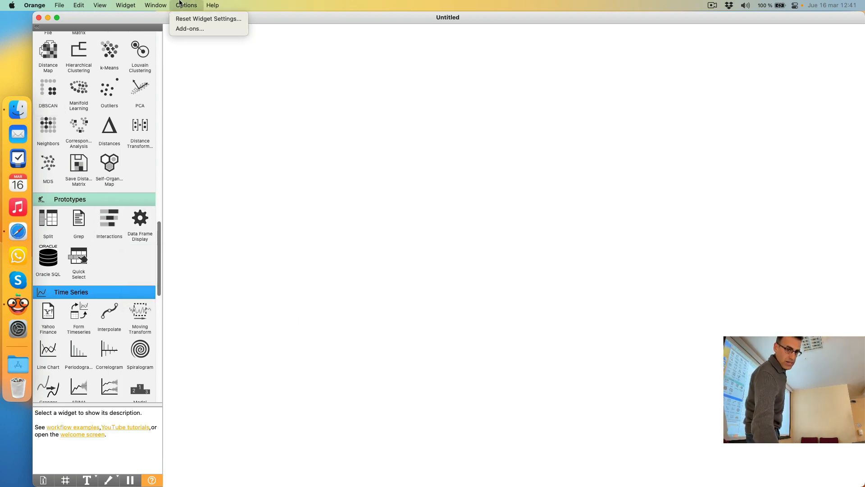
{"action": "left_click", "coordinate": [193, 29]}
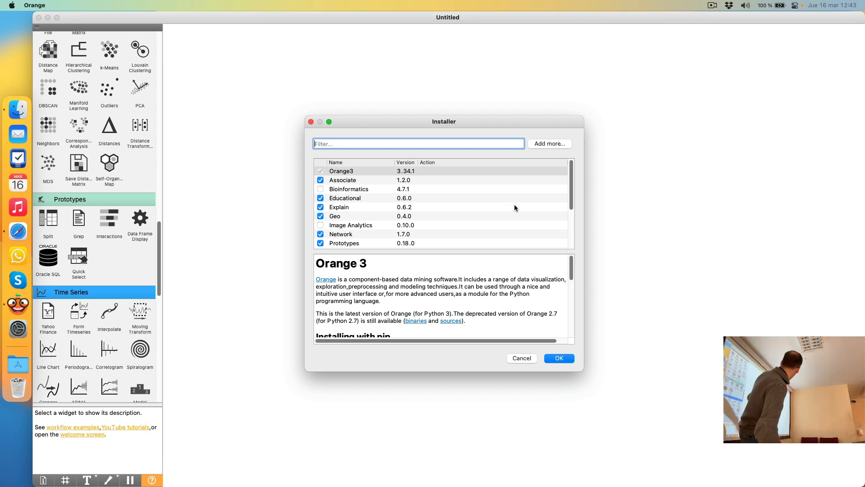
{"action": "scroll", "coordinate": [514, 206], "scroll_direction": "down", "scroll_amount": 2}
{"action": "scroll", "coordinate": [512, 207], "scroll_direction": "up", "scroll_amount": 1}
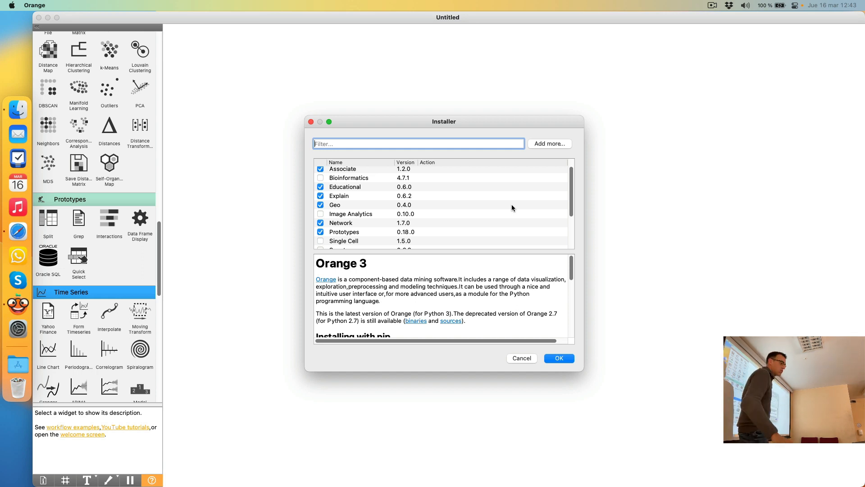
{"action": "scroll", "coordinate": [518, 208], "scroll_direction": "down", "scroll_amount": 2}
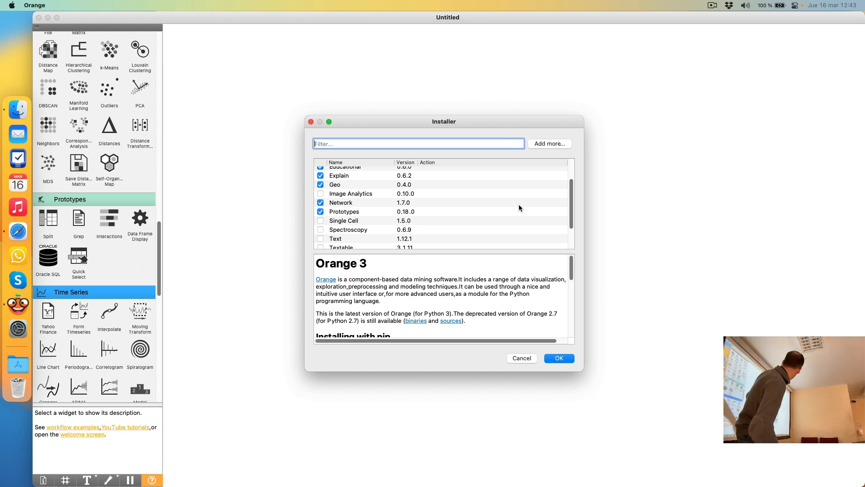
{"action": "scroll", "coordinate": [508, 206], "scroll_direction": "down", "scroll_amount": 3}
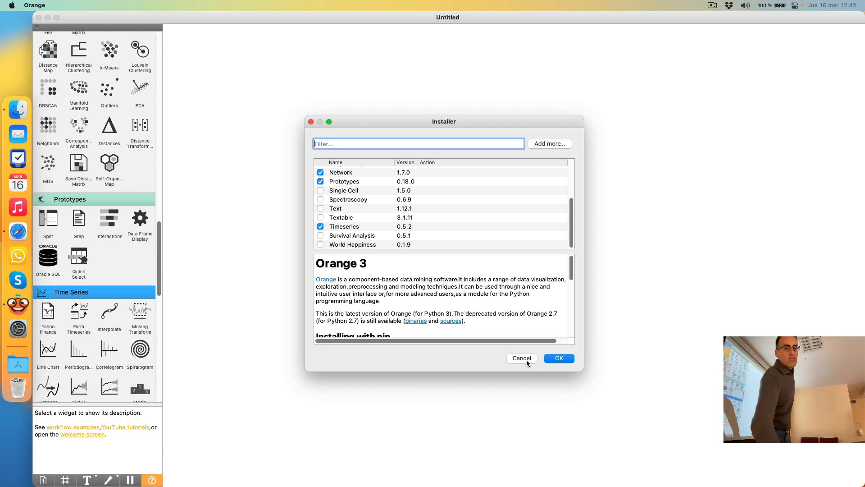
{"action": "left_click", "coordinate": [549, 144]}
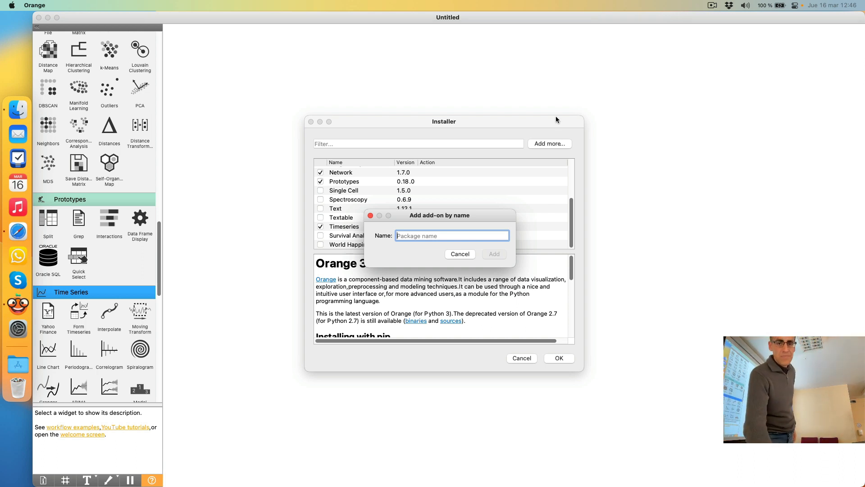
{"action": "left_click", "coordinate": [460, 254]}
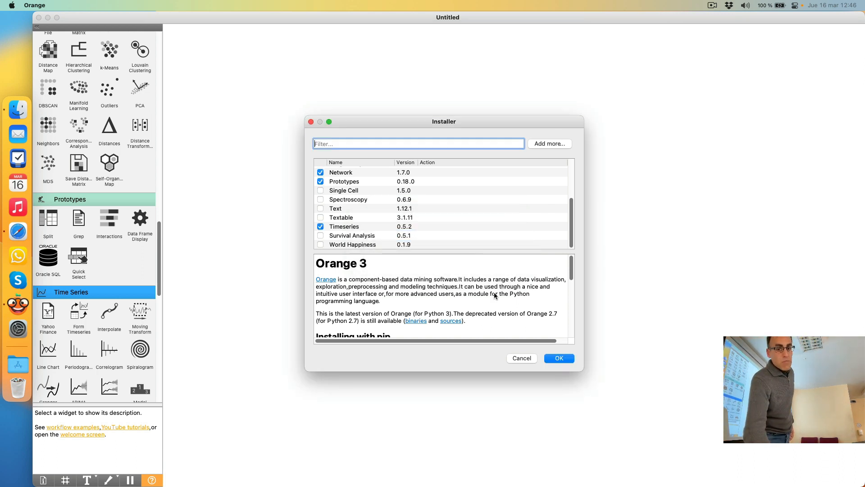
{"action": "left_click", "coordinate": [524, 358]}
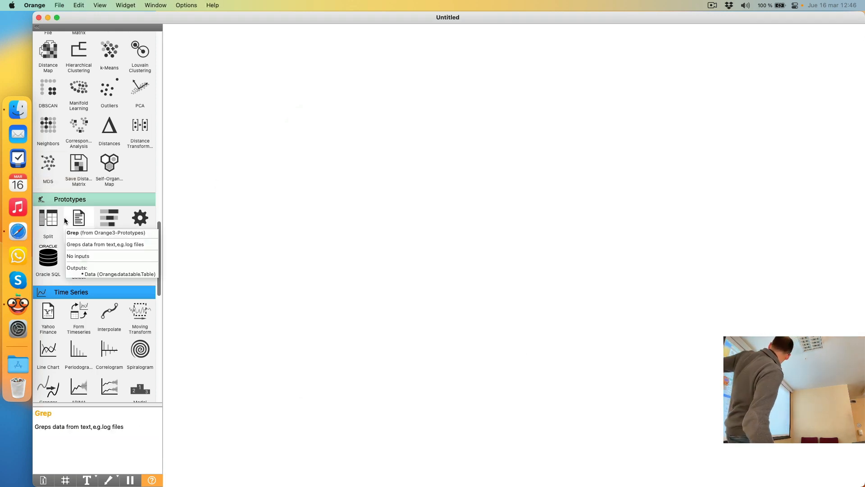
Step: Look through the add-on widget categories: Time Series, Network, Geo, Explain, Educational and Associate
{"action": "scroll", "coordinate": [64, 217], "scroll_direction": "down", "scroll_amount": 10}
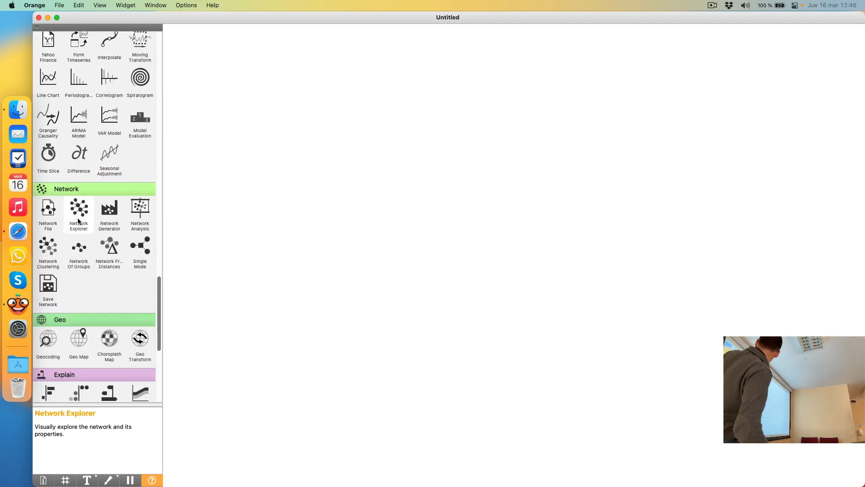
{"action": "scroll", "coordinate": [77, 219], "scroll_direction": "down", "scroll_amount": 5}
{"action": "scroll", "coordinate": [81, 213], "scroll_direction": "down", "scroll_amount": 5}
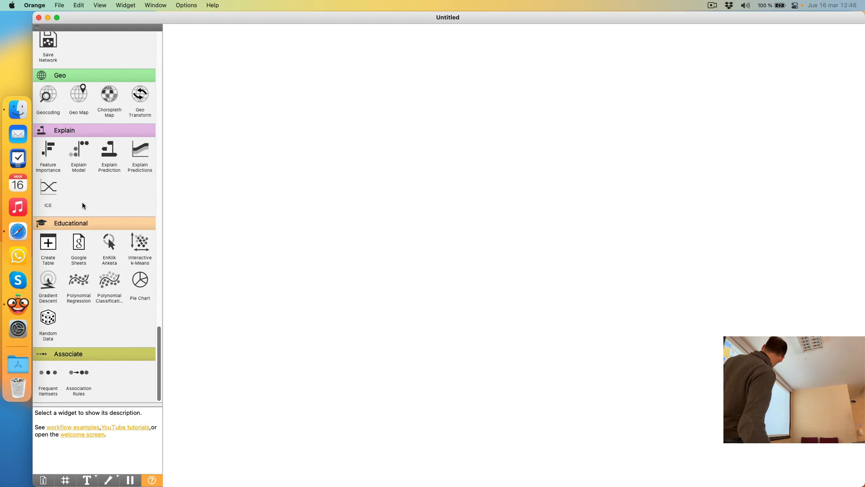
Step: Place a Datasets widget from the Data category near the top of the empty canvas
{"action": "scroll", "coordinate": [82, 203], "scroll_direction": "up", "scroll_amount": 20}
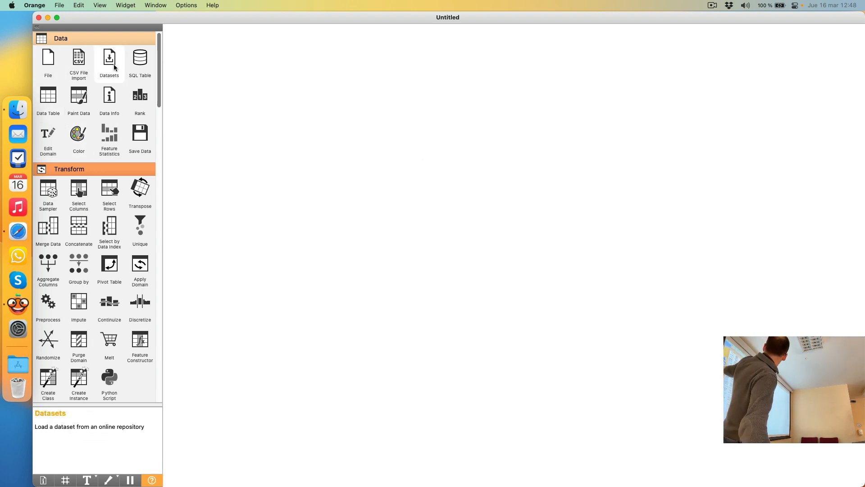
{"action": "left_click_drag", "start_coordinate": [129, 82], "coordinate": [296, 67]}
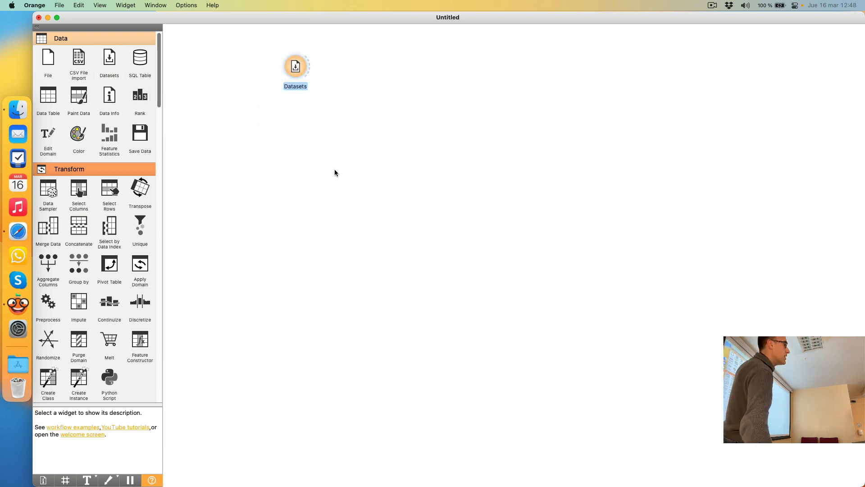
Step: Add two more Datasets widgets to the canvas, one beside the first and one below it
{"action": "left_click", "coordinate": [113, 75]}
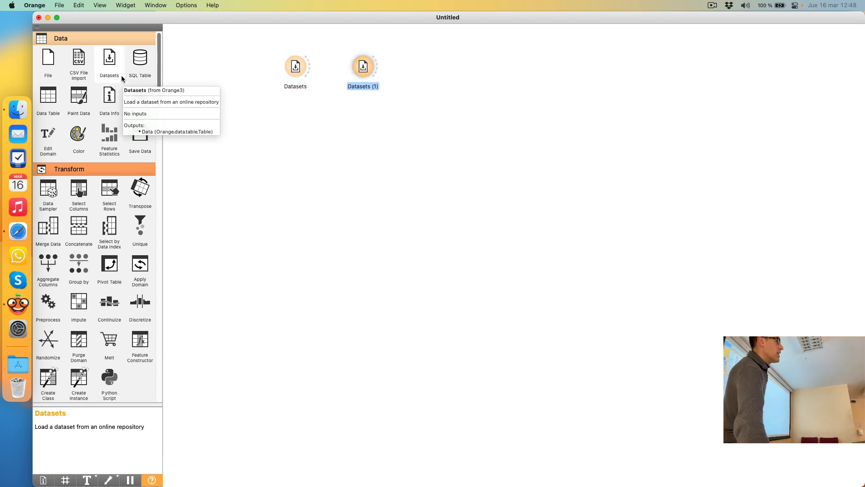
{"action": "right_click", "coordinate": [321, 152]}
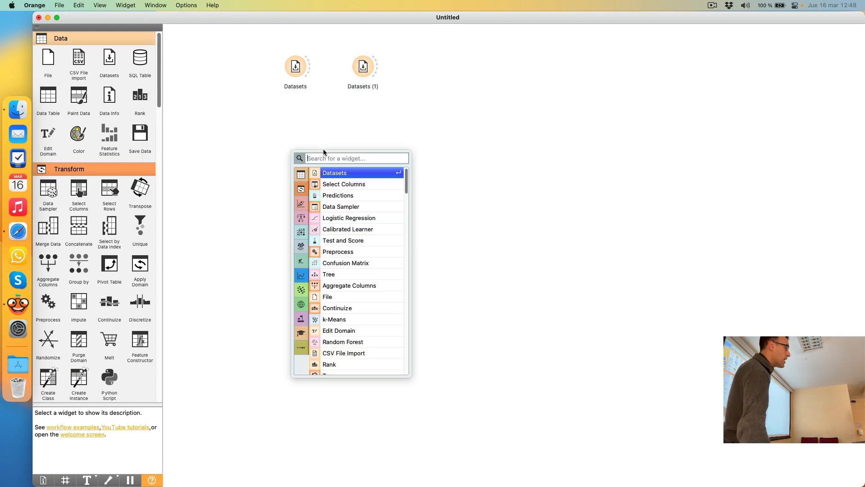
{"action": "left_click", "coordinate": [344, 175]}
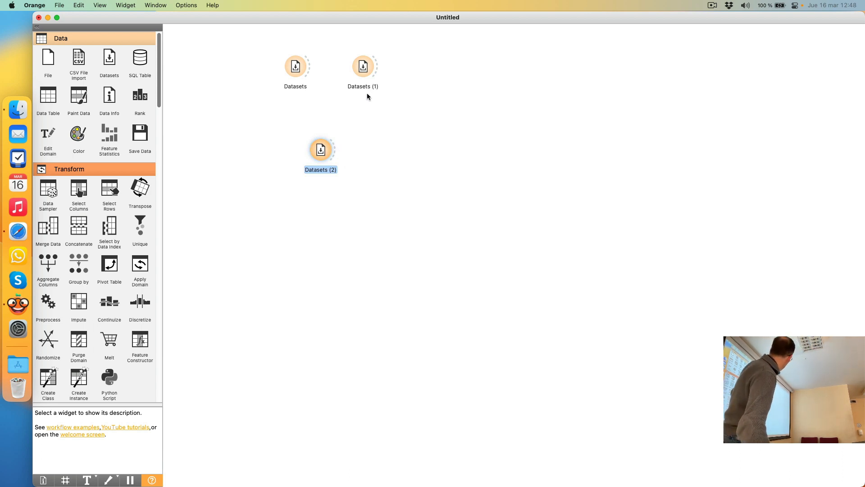
{"action": "mouse_move", "coordinate": [375, 68]}
{"action": "left_mouse_down"}
{"action": "mouse_move", "coordinate": [451, 82]}
{"action": "mouse_move", "coordinate": [381, 71]}
{"action": "left_mouse_up"}
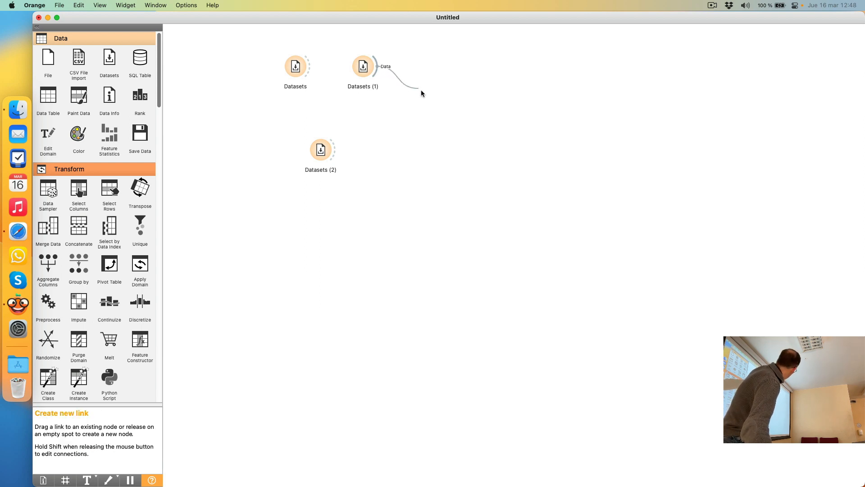
{"action": "left_click_drag", "start_coordinate": [420, 90], "coordinate": [460, 91]}
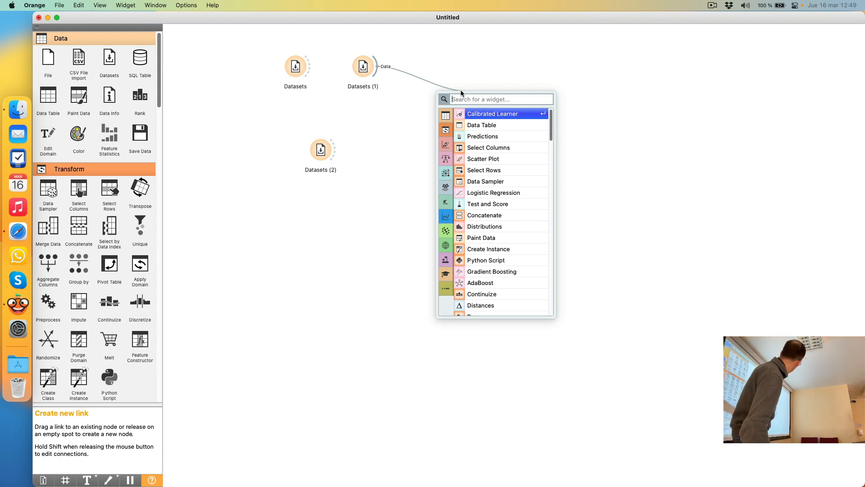
{"action": "key", "text": "Escape"}
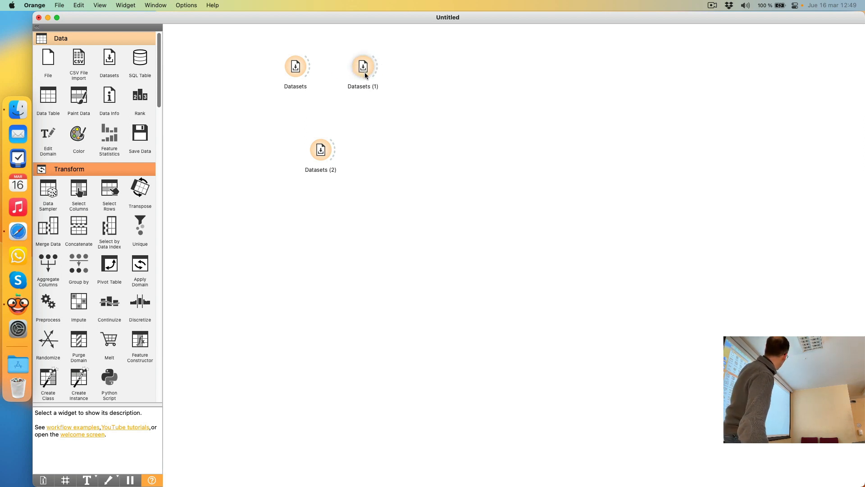
Step: Move the second Datasets widget around, then select all three Datasets widgets and shift them together towards the canvas centre
{"action": "left_click_drag", "start_coordinate": [365, 74], "coordinate": [557, 149]}
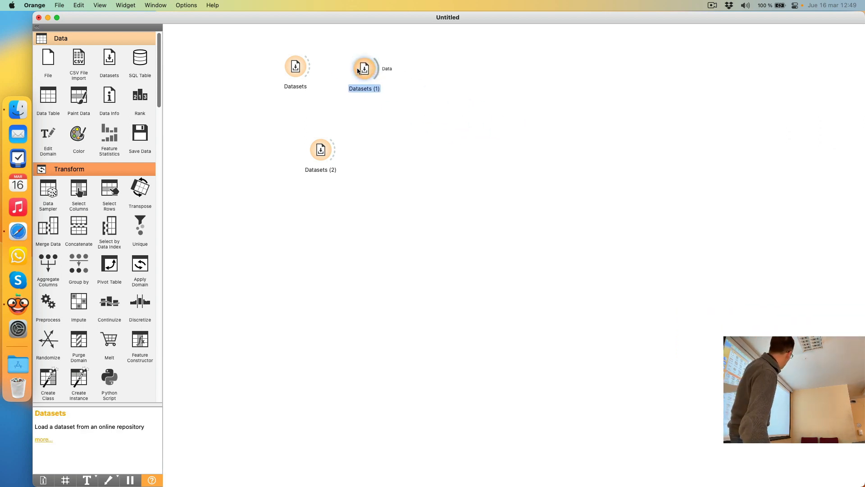
{"action": "left_click", "coordinate": [394, 204]}
{"action": "left_click_drag", "start_coordinate": [395, 205], "coordinate": [265, 44]}
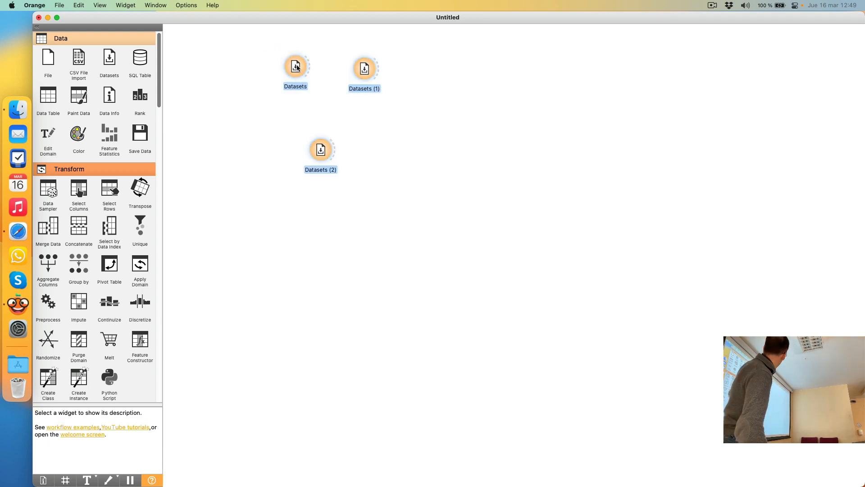
{"action": "left_click_drag", "start_coordinate": [301, 66], "coordinate": [360, 102]}
{"action": "left_click", "coordinate": [344, 71]}
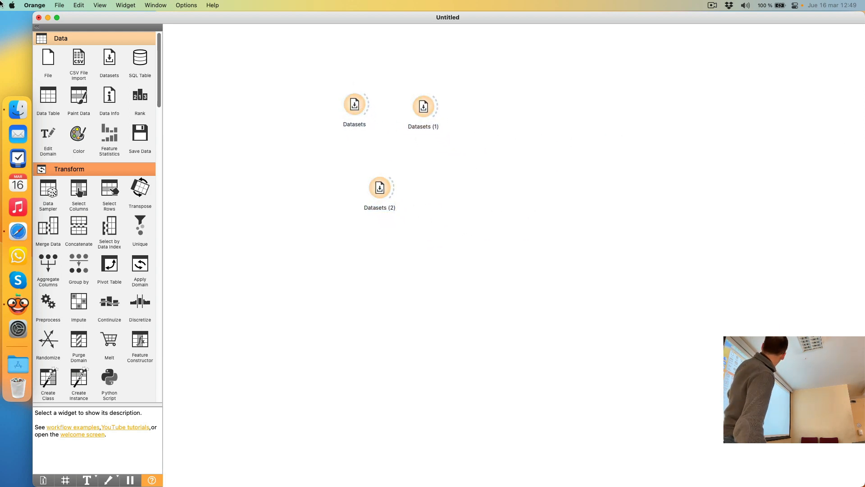
Step: Zoom in on the workflow canvas several levels so the widgets appear larger
{"action": "left_click", "coordinate": [103, 4]}
{"action": "left_click", "coordinate": [103, 4]}
{"action": "left_click", "coordinate": [102, 5]}
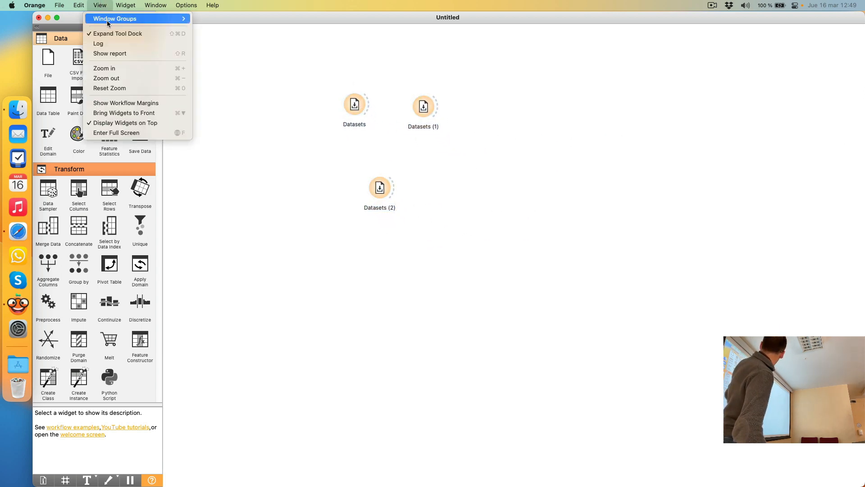
{"action": "left_click", "coordinate": [131, 68]}
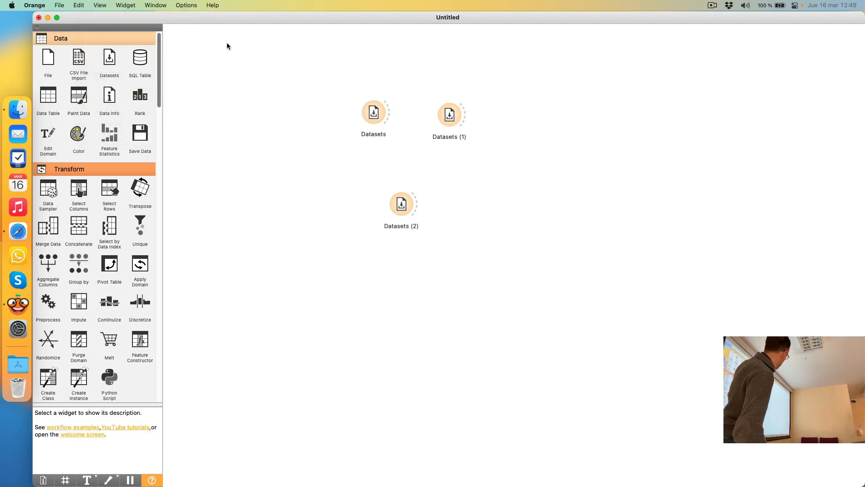
{"action": "key", "text": "super+plus"}
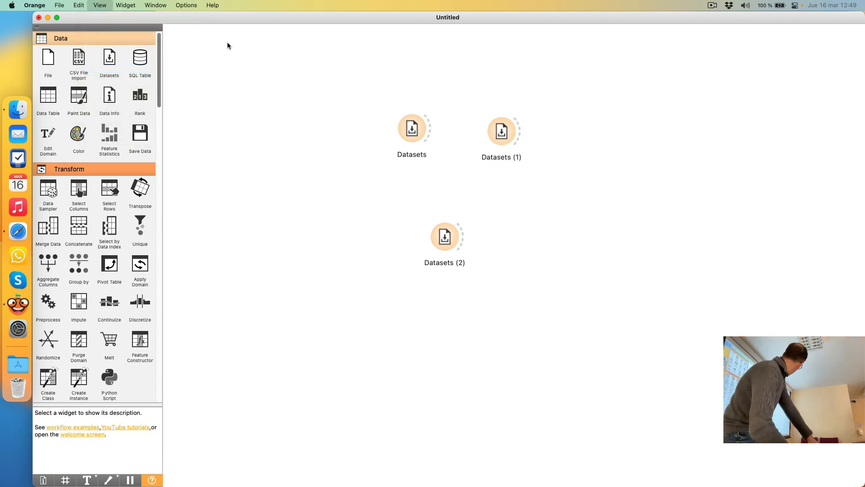
{"action": "key", "text": "super+plus"}
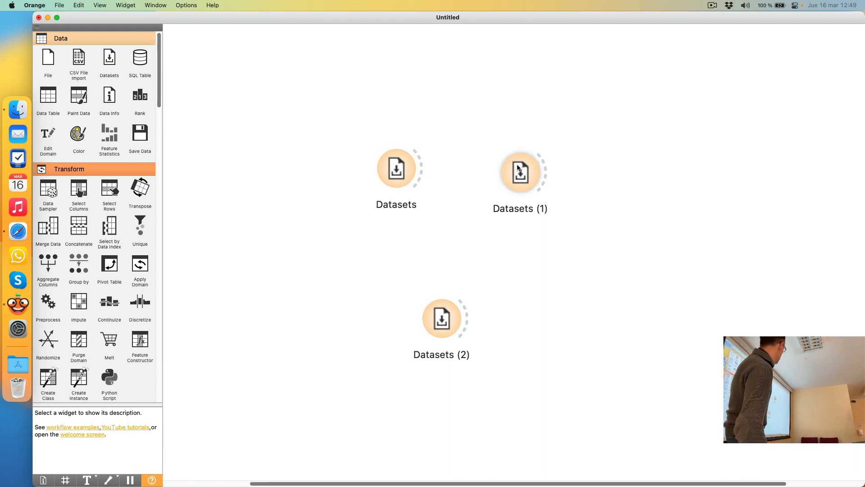
Step: Delete the two extra Datasets widgets and move the remaining one to the upper-left area of the canvas
{"action": "left_click", "coordinate": [532, 169]}
{"action": "key", "text": "Delete"}
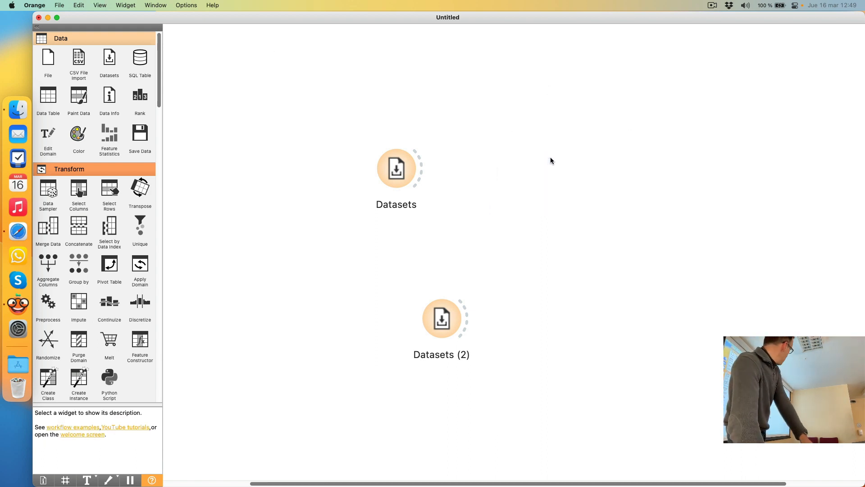
{"action": "left_click", "coordinate": [451, 316]}
{"action": "key", "text": "Delete"}
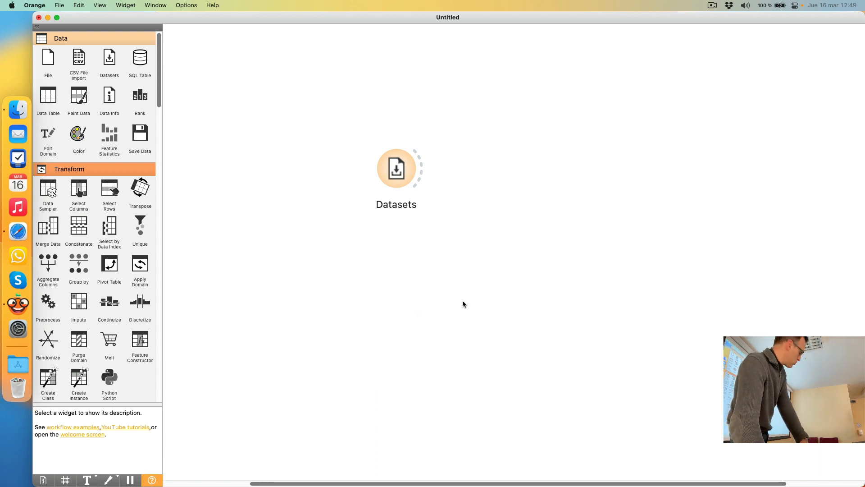
{"action": "left_click_drag", "start_coordinate": [396, 171], "coordinate": [229, 92]}
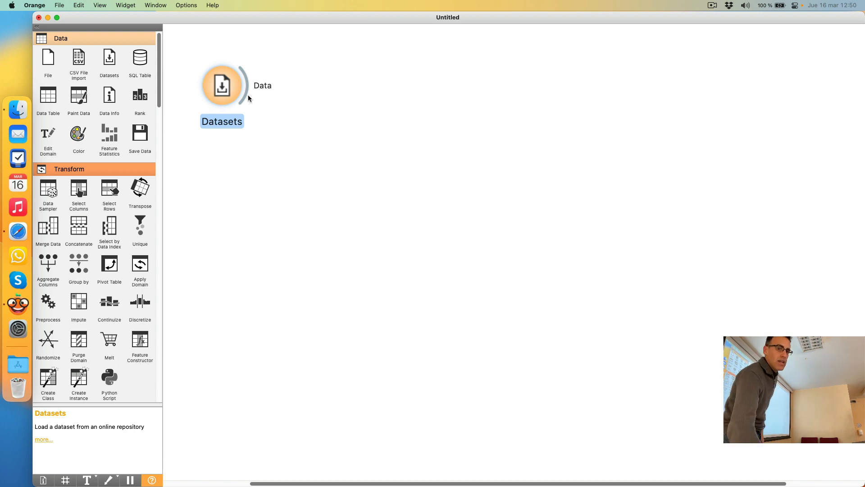
Step: Open the Datasets widget, enlarge its window to show all columns, and view the description of the Abalone dataset
{"action": "double_click", "coordinate": [231, 88]}
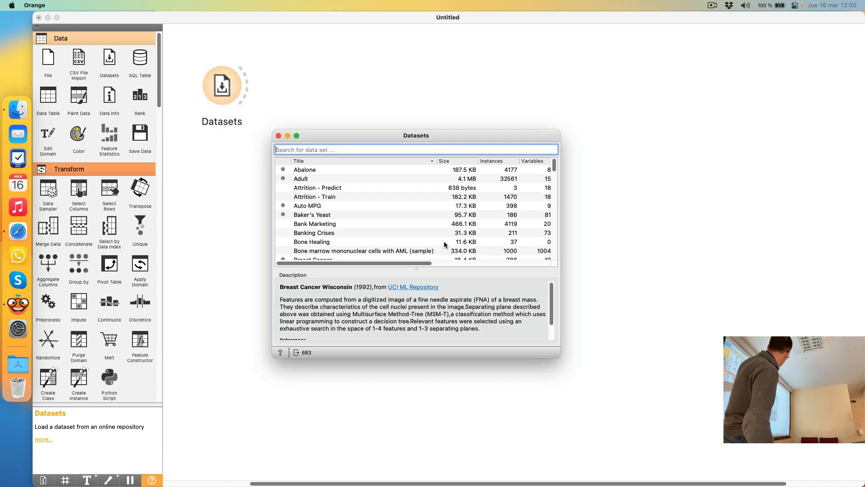
{"action": "scroll", "coordinate": [443, 248], "scroll_direction": "down", "scroll_amount": 5}
{"action": "scroll", "coordinate": [444, 243], "scroll_direction": "up", "scroll_amount": 3}
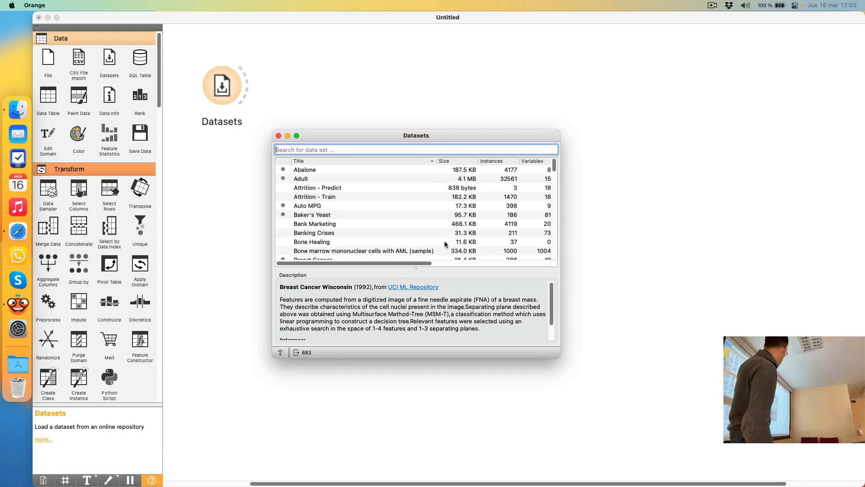
{"action": "scroll", "coordinate": [445, 240], "scroll_direction": "down", "scroll_amount": 15}
{"action": "scroll", "coordinate": [445, 240], "scroll_direction": "up", "scroll_amount": 15}
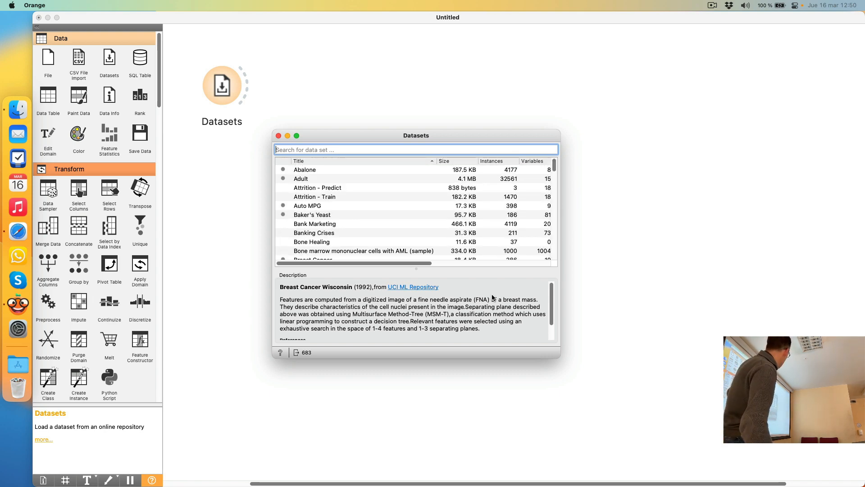
{"action": "left_click_drag", "start_coordinate": [559, 358], "coordinate": [738, 460]}
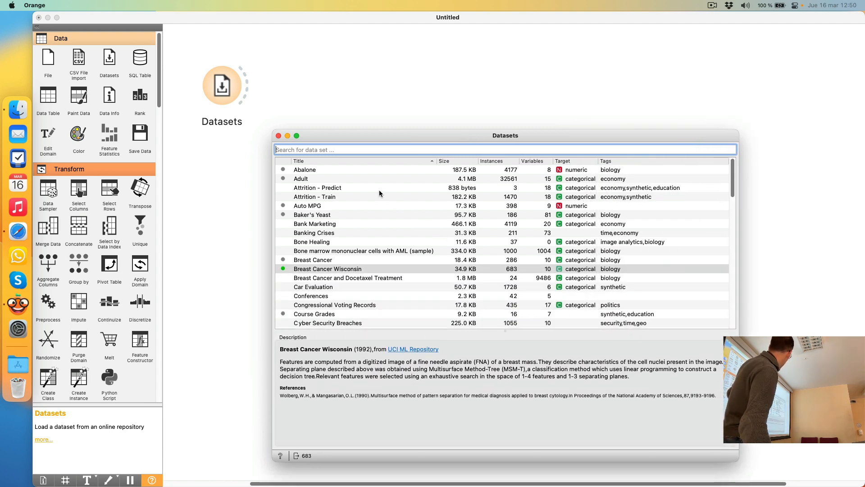
{"action": "left_click", "coordinate": [372, 169]}
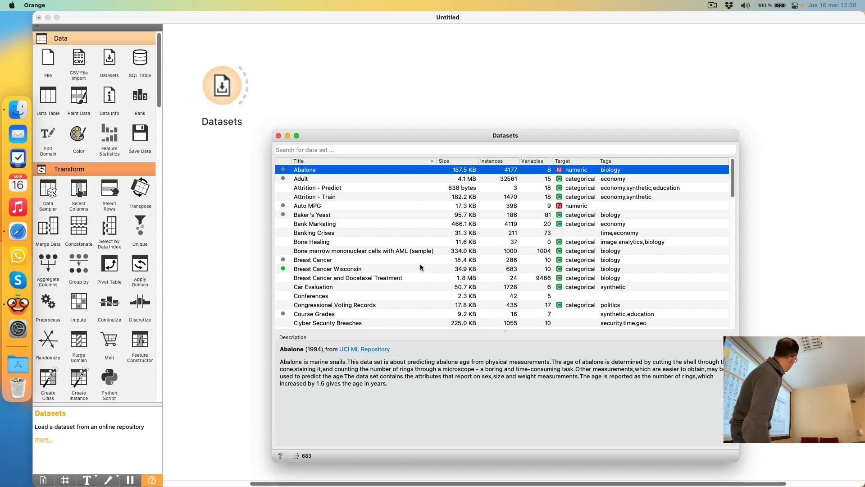
Step: Sort the dataset list by target and examine which datasets have categorical, numeric or no target
{"action": "left_click", "coordinate": [564, 161]}
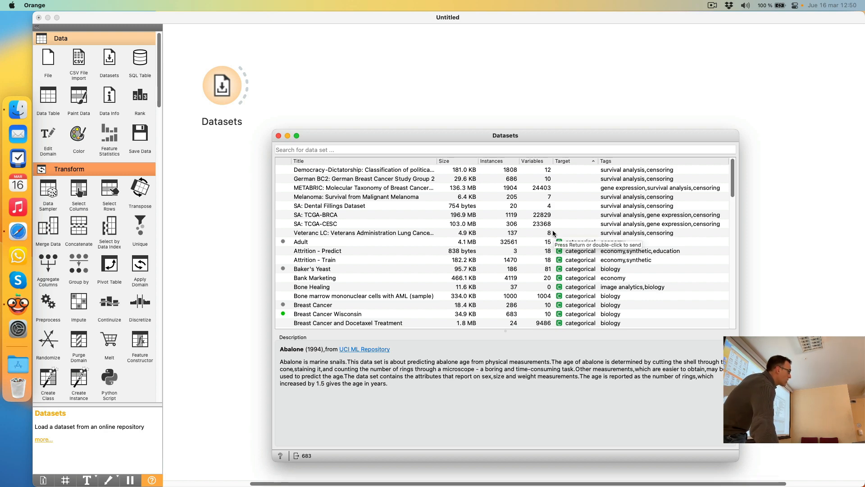
{"action": "scroll", "coordinate": [552, 233], "scroll_direction": "down", "scroll_amount": 5}
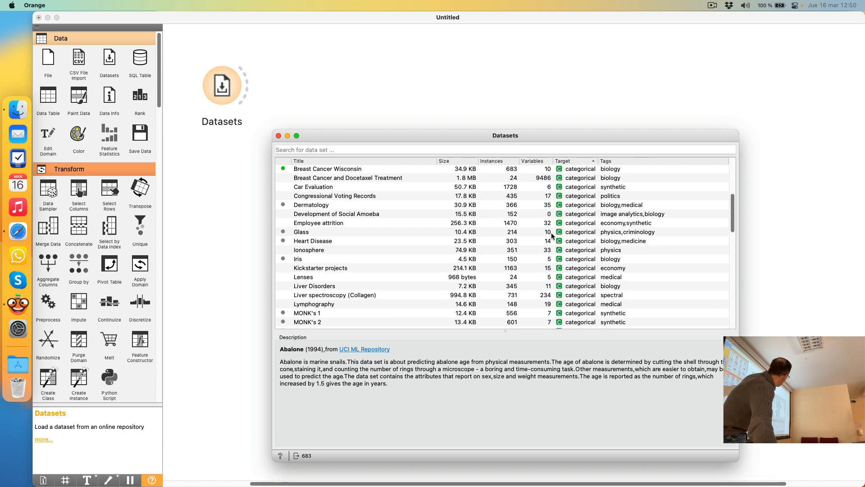
{"action": "scroll", "coordinate": [551, 234], "scroll_direction": "up", "scroll_amount": 1}
{"action": "scroll", "coordinate": [550, 234], "scroll_direction": "down", "scroll_amount": 15}
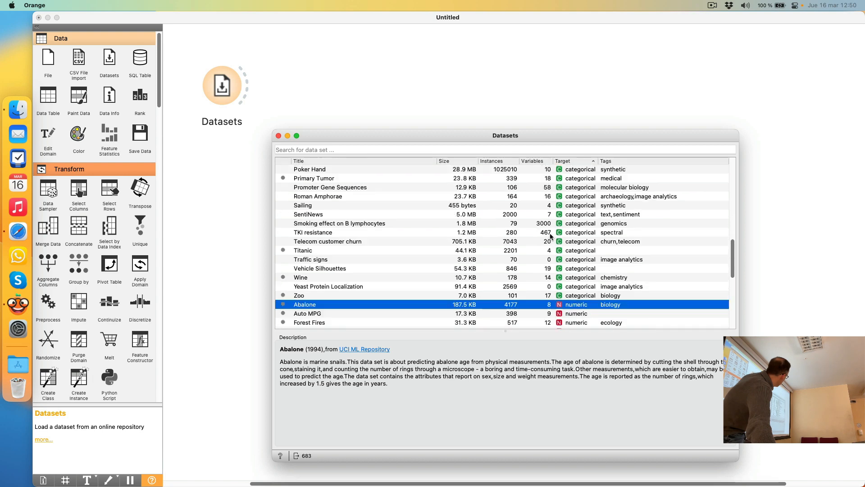
{"action": "scroll", "coordinate": [550, 236], "scroll_direction": "up", "scroll_amount": 4}
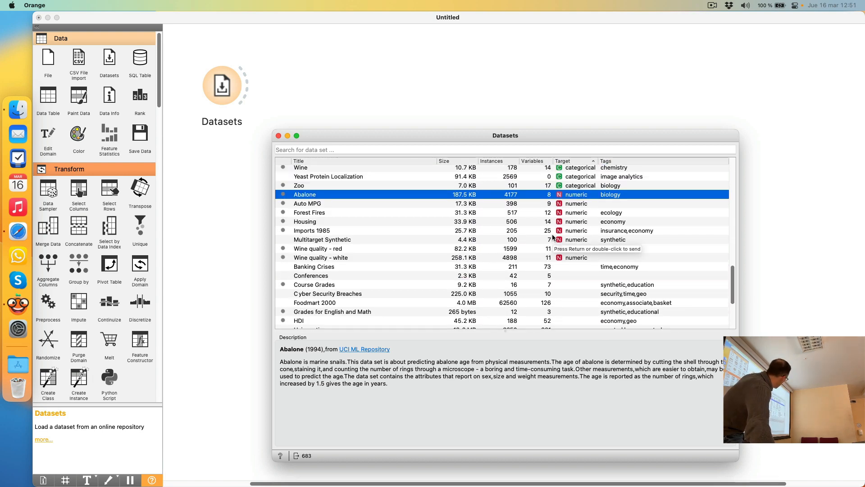
{"action": "scroll", "coordinate": [553, 236], "scroll_direction": "down", "scroll_amount": 2}
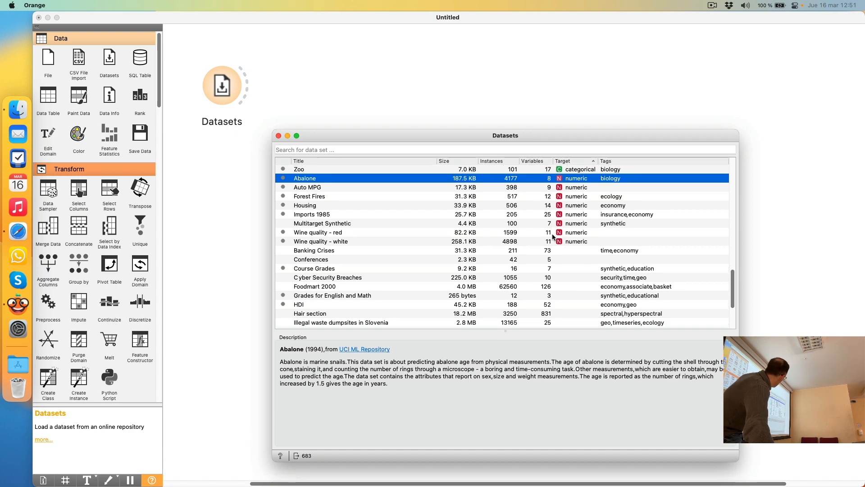
{"action": "scroll", "coordinate": [552, 236], "scroll_direction": "down", "scroll_amount": 4}
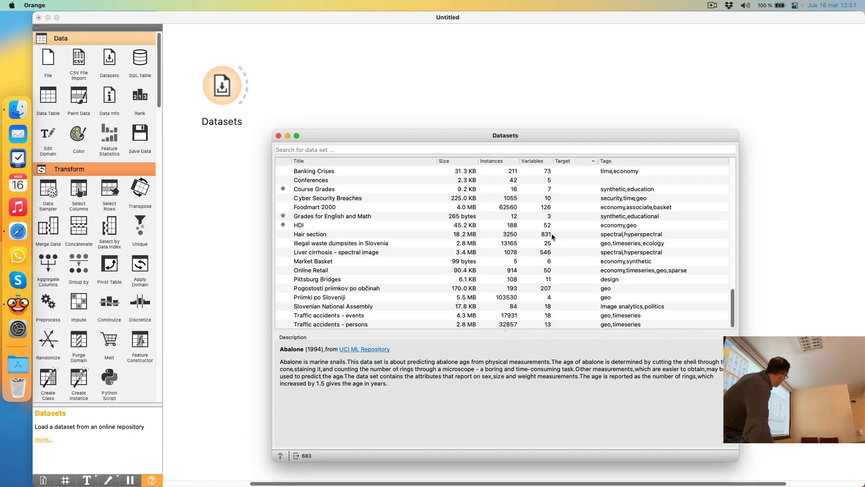
{"action": "scroll", "coordinate": [552, 233], "scroll_direction": "up", "scroll_amount": 15}
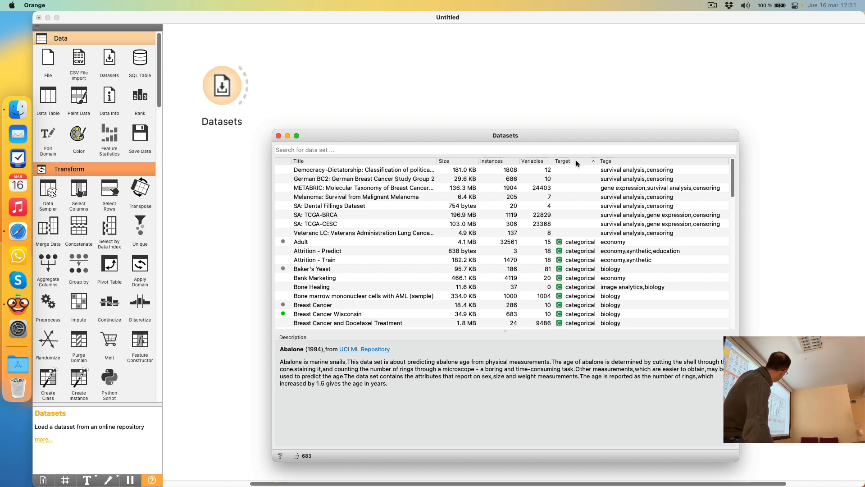
Step: Search the datasets for "breas", select Breast Cancer Wisconsin, and close the Datasets window
{"action": "left_click", "coordinate": [409, 150]}
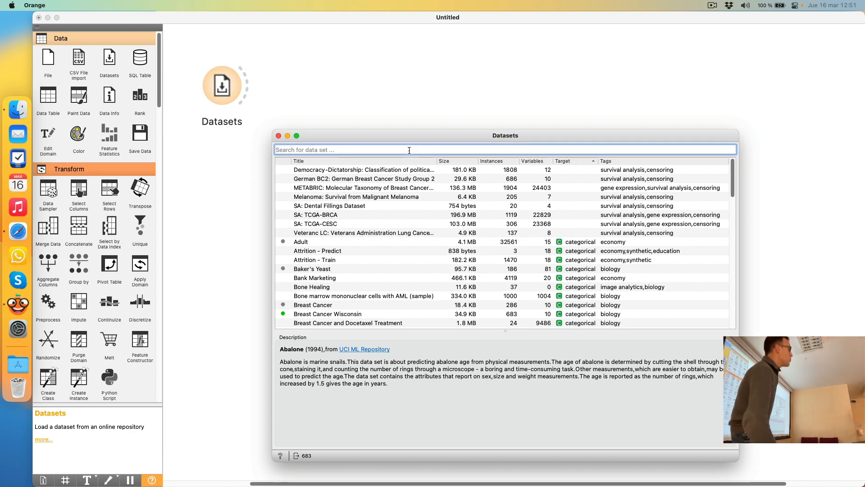
{"action": "type", "text": "breas"}
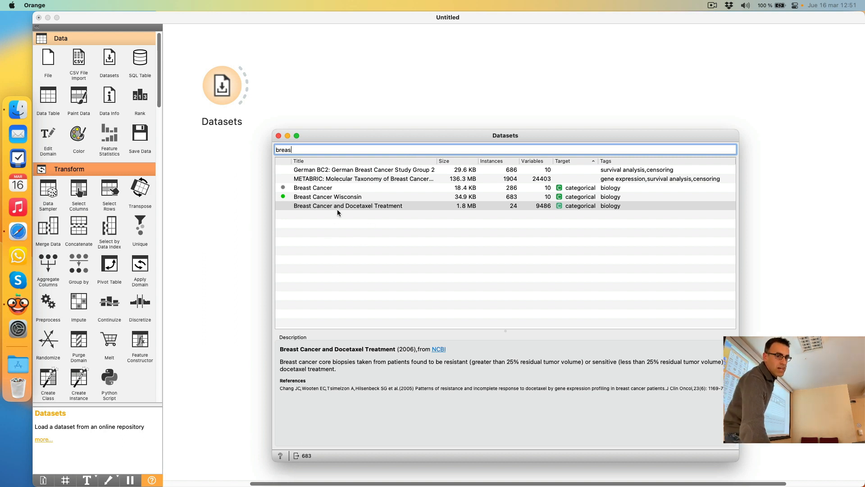
{"action": "left_click", "coordinate": [344, 198]}
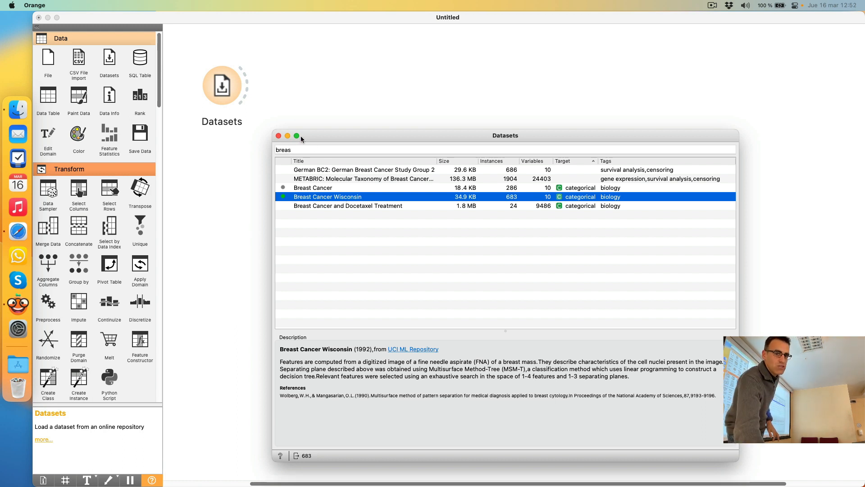
{"action": "left_click", "coordinate": [279, 135]}
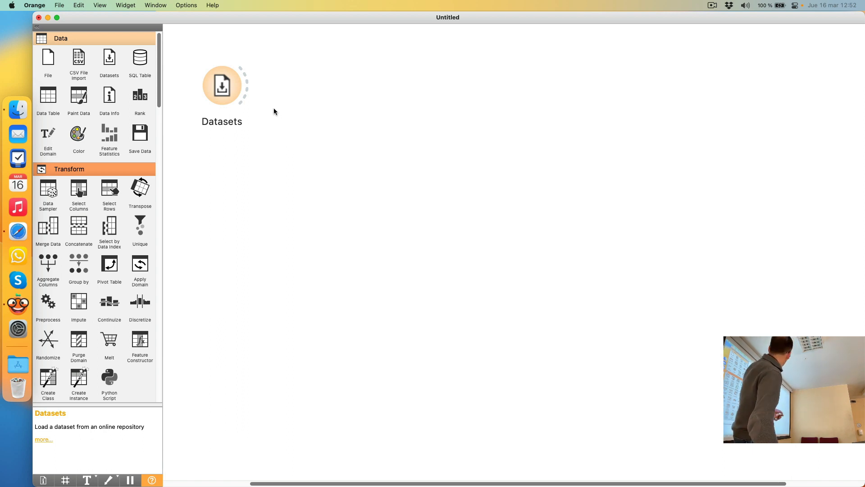
Step: Connect a new Data Table widget to the Datasets output, then open it and enlarge its window to show all feature columns
{"action": "left_click_drag", "start_coordinate": [247, 91], "coordinate": [369, 93]}
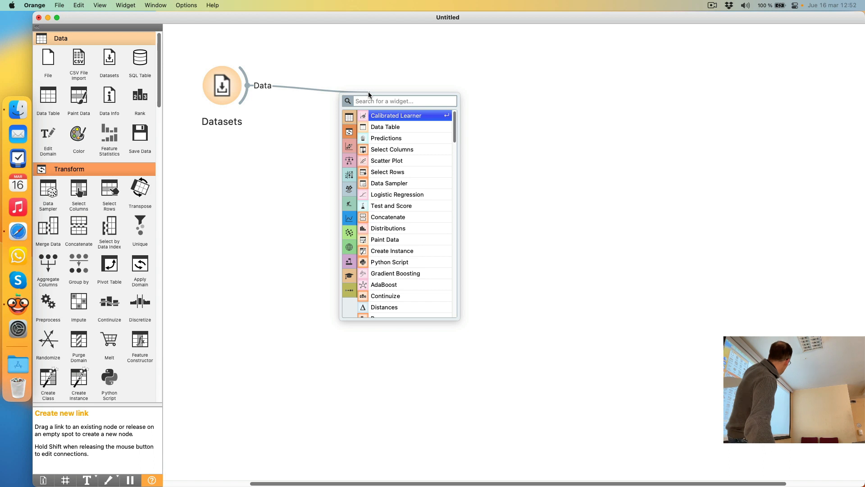
{"action": "left_click", "coordinate": [398, 129]}
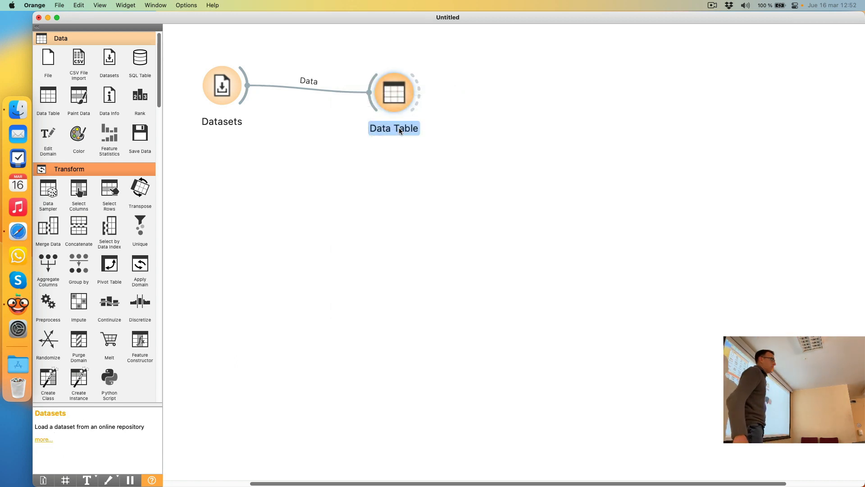
{"action": "double_click", "coordinate": [399, 98]}
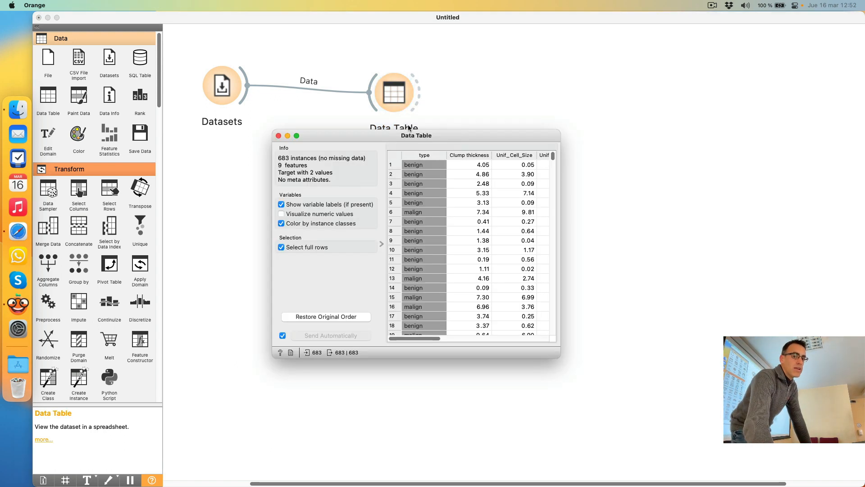
{"action": "left_click_drag", "start_coordinate": [436, 132], "coordinate": [337, 78]}
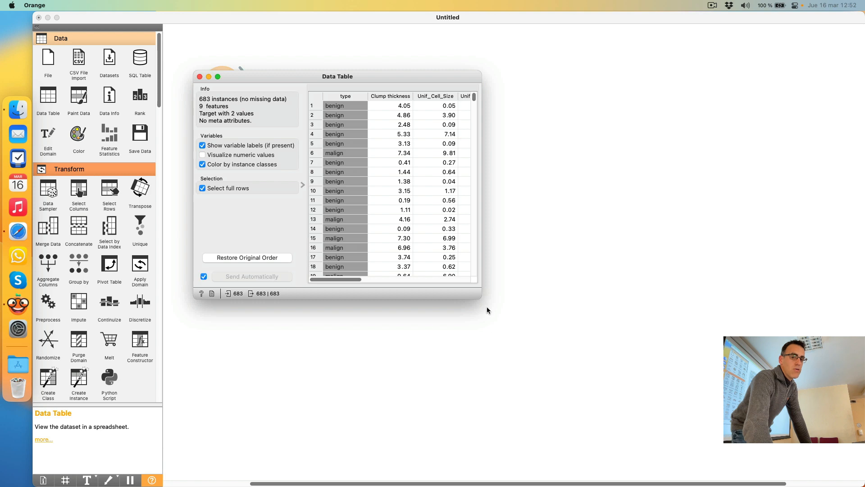
{"action": "left_click_drag", "start_coordinate": [482, 300], "coordinate": [839, 485]}
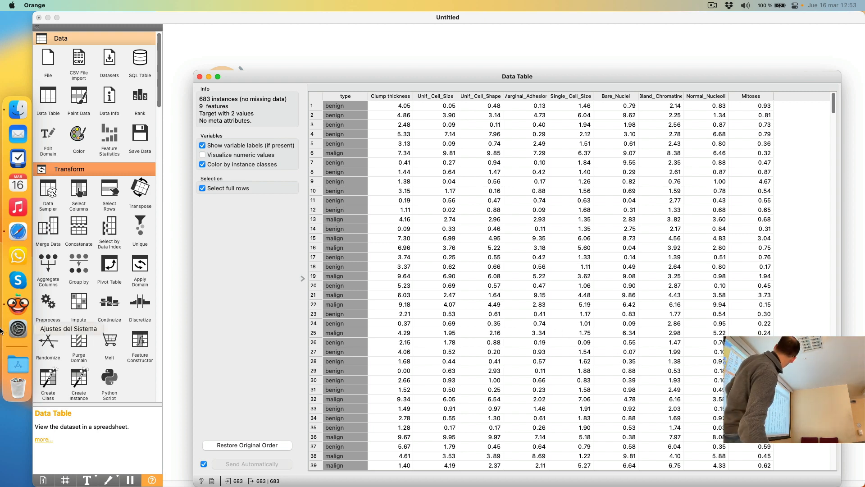
Step: Turn on Visualize numeric values in the Data Table and sort the rows by Clump thickness in descending order
{"action": "left_click", "coordinate": [203, 155]}
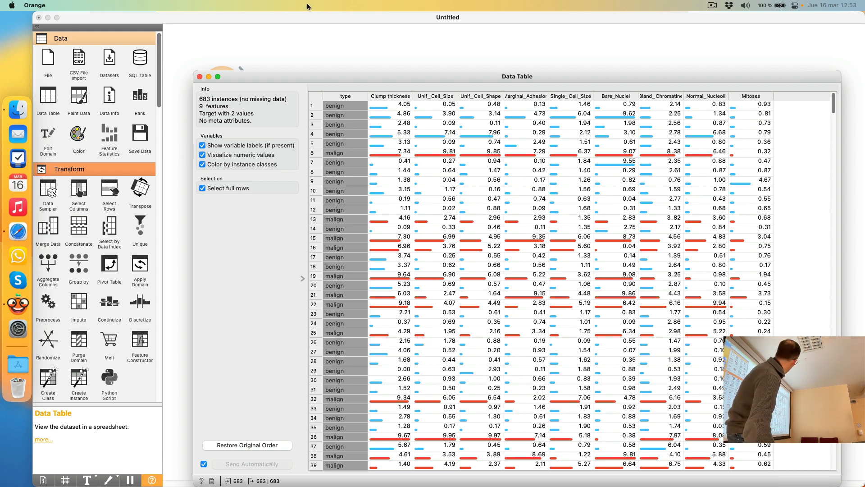
{"action": "left_click", "coordinate": [400, 96]}
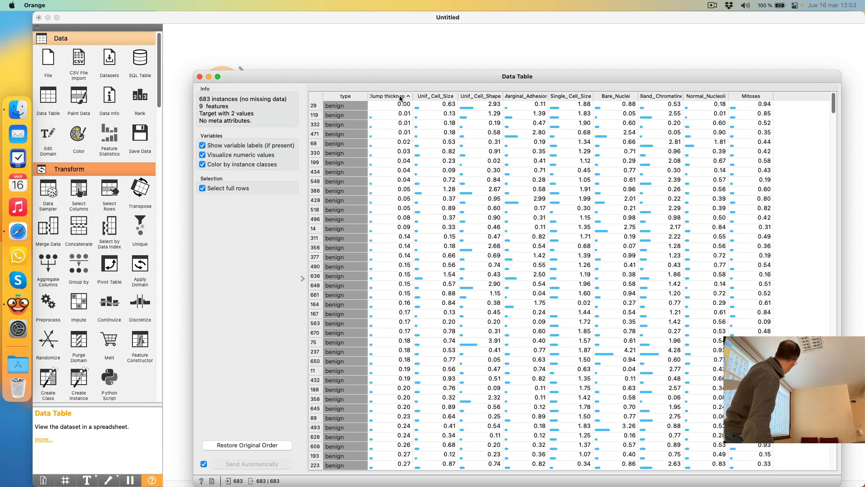
{"action": "left_click", "coordinate": [401, 97]}
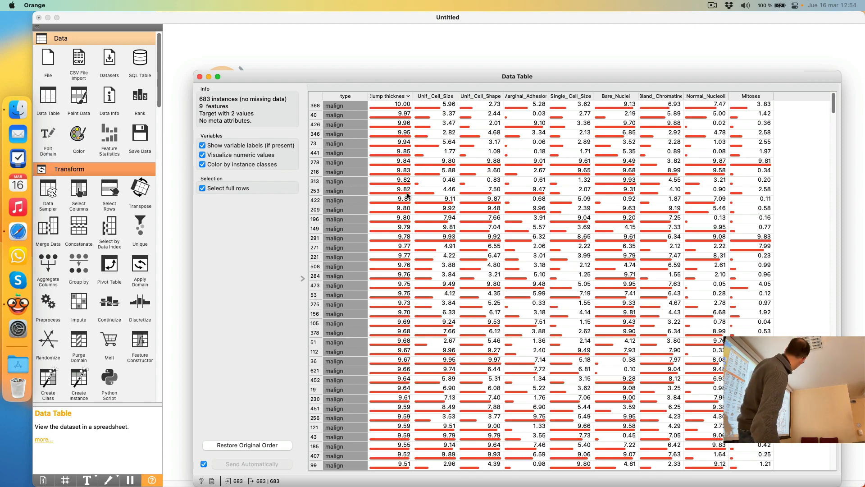
Step: Examine how benign and malign cases are distributed as Clump thickness decreases, then close the Data Table window
{"action": "scroll", "coordinate": [408, 195], "scroll_direction": "down", "scroll_amount": 15}
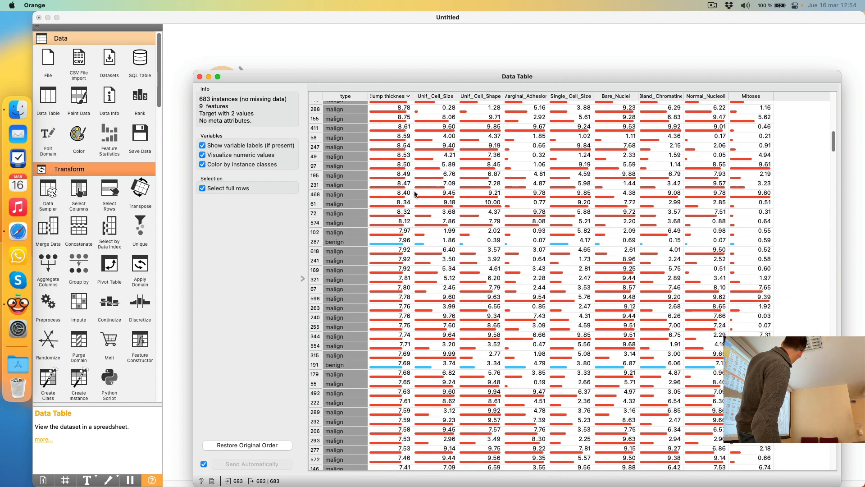
{"action": "scroll", "coordinate": [415, 194], "scroll_direction": "down", "scroll_amount": 20}
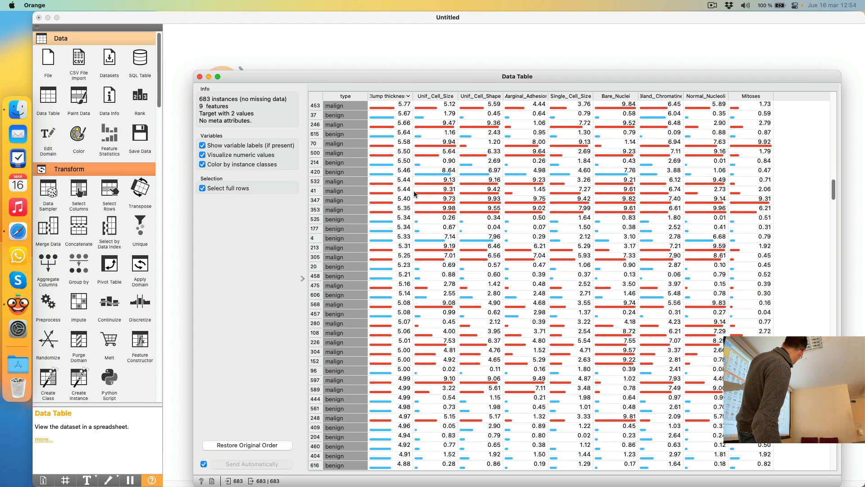
{"action": "scroll", "coordinate": [414, 192], "scroll_direction": "down", "scroll_amount": 10}
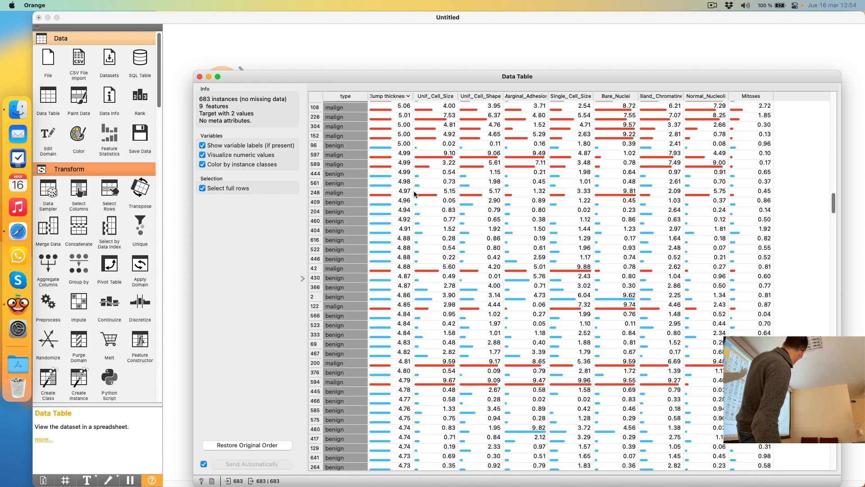
{"action": "scroll", "coordinate": [414, 193], "scroll_direction": "down", "scroll_amount": 5}
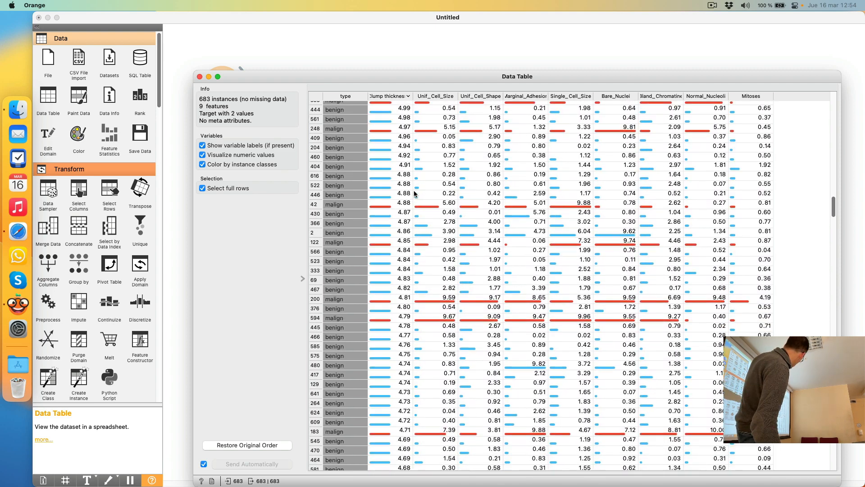
{"action": "scroll", "coordinate": [414, 194], "scroll_direction": "down", "scroll_amount": 4}
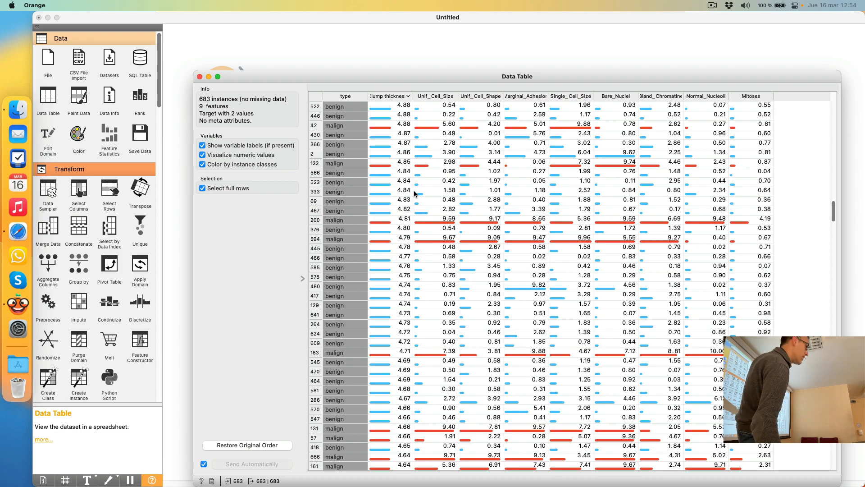
{"action": "scroll", "coordinate": [414, 198], "scroll_direction": "up", "scroll_amount": 20}
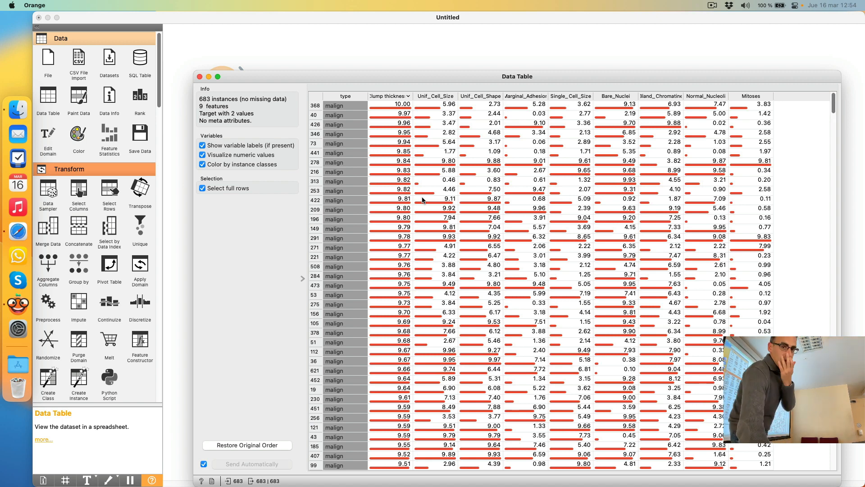
{"action": "left_click", "coordinate": [200, 77]}
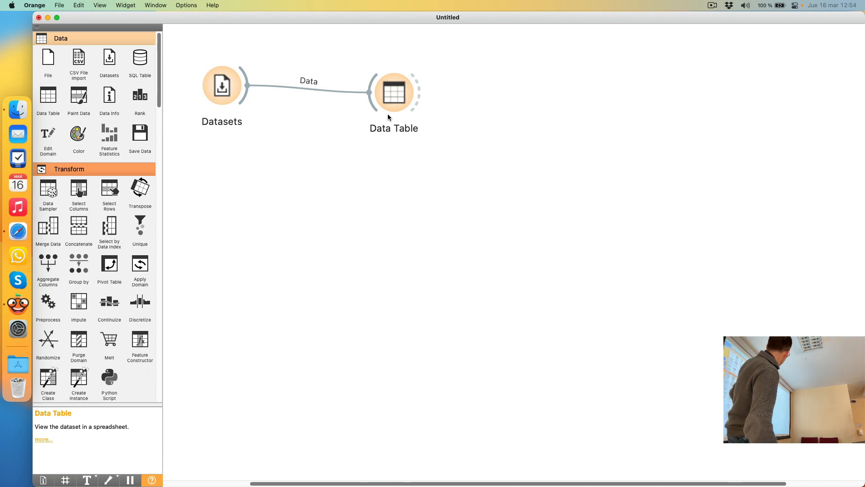
Step: Delete the link between Datasets and Data Table, then open the Data Table and move its window clear of both widgets
{"action": "left_click", "coordinate": [309, 87]}
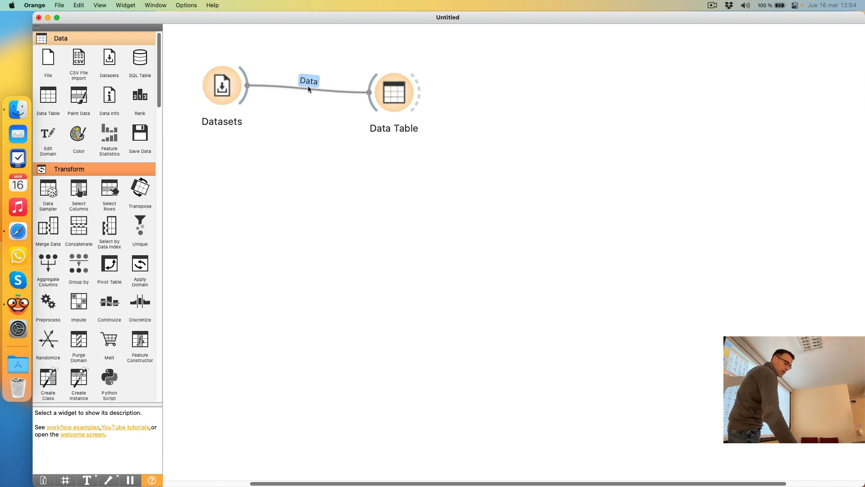
{"action": "key", "text": "Delete"}
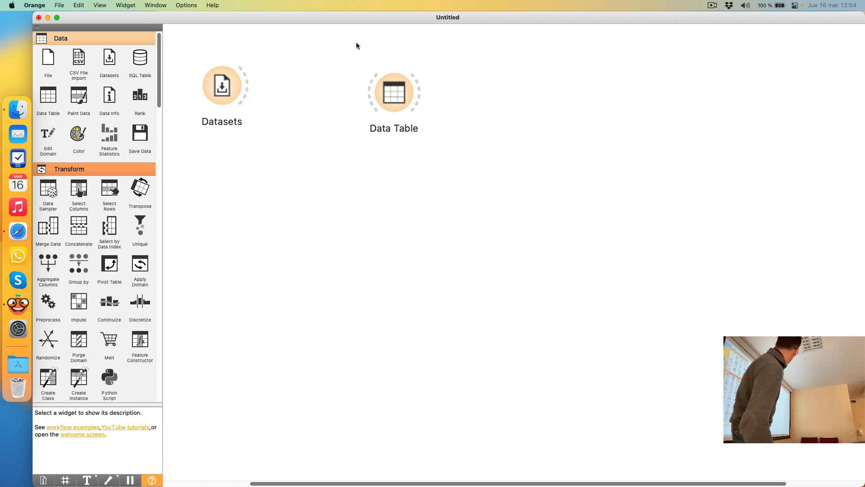
{"action": "double_click", "coordinate": [384, 96]}
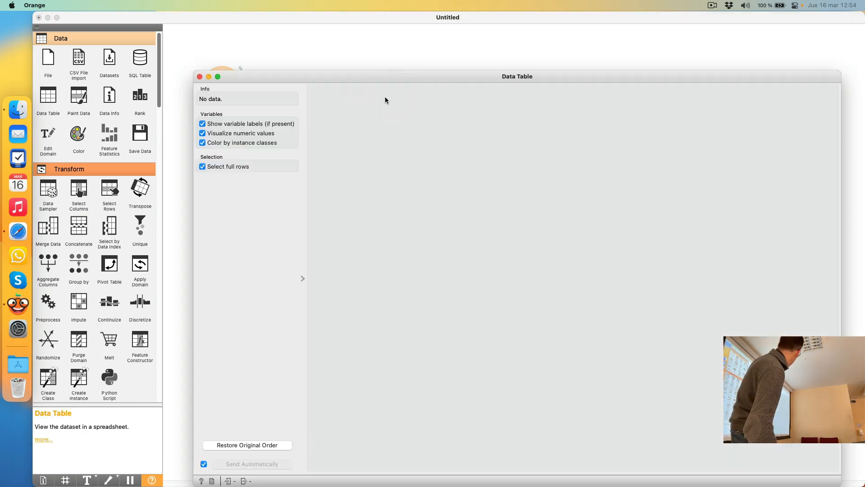
{"action": "left_click_drag", "start_coordinate": [350, 80], "coordinate": [554, 180]}
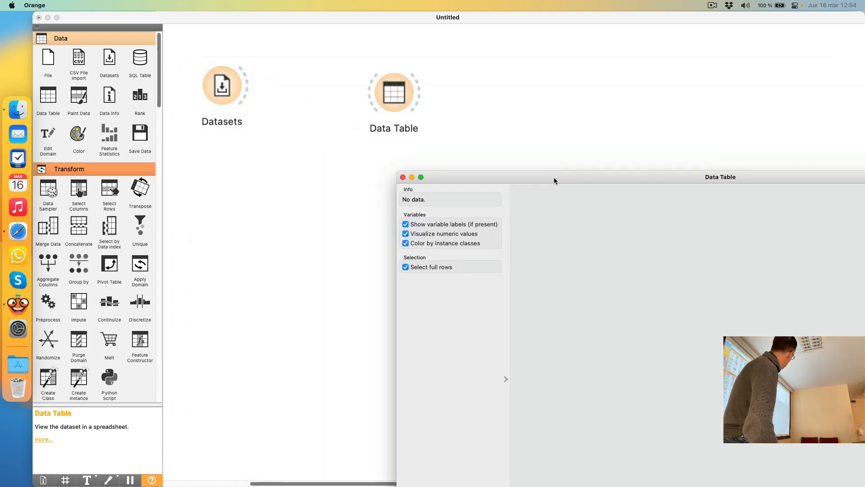
Step: Check the Display Widgets on Top view option while the empty Data Table window stays open over the canvas
{"action": "left_click", "coordinate": [135, 24]}
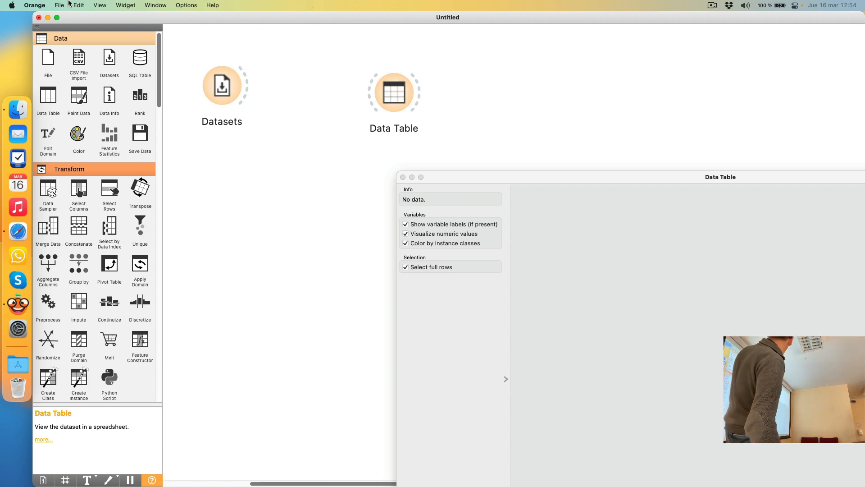
{"action": "left_click", "coordinate": [99, 5]}
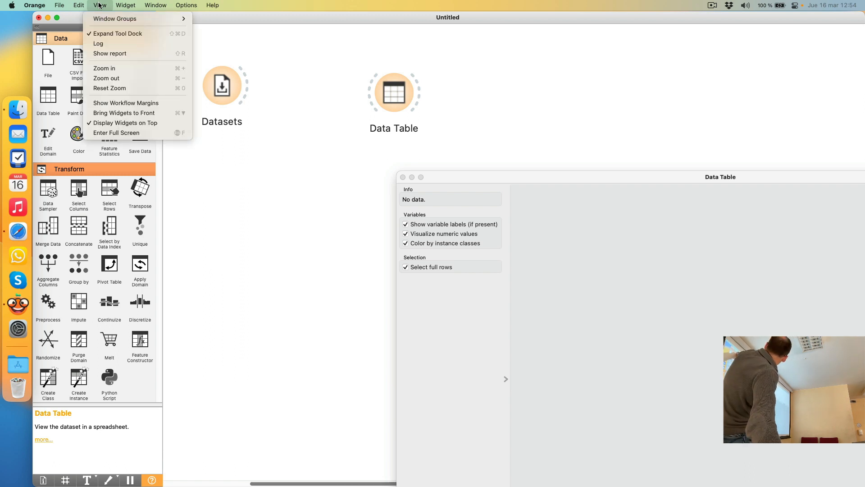
{"action": "left_click", "coordinate": [180, 123]}
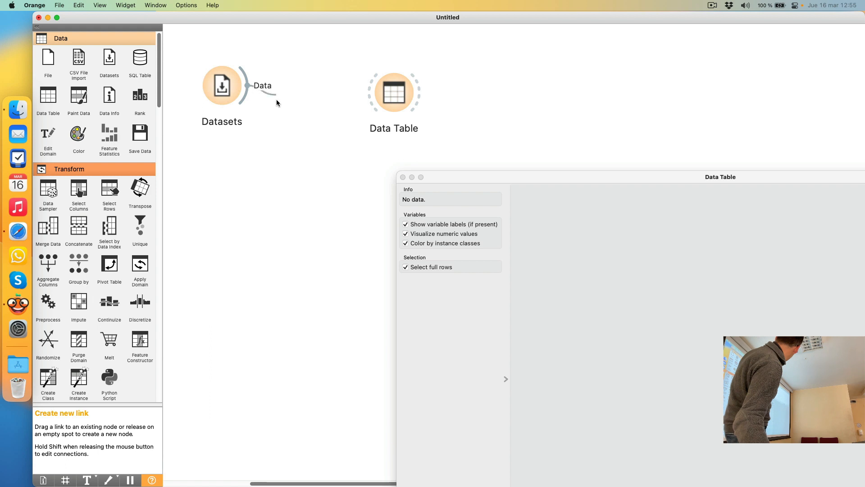
Step: Link the Datasets output to the Data Table widget again, then close the refilled Data Table window
{"action": "left_click_drag", "start_coordinate": [277, 101], "coordinate": [390, 90]}
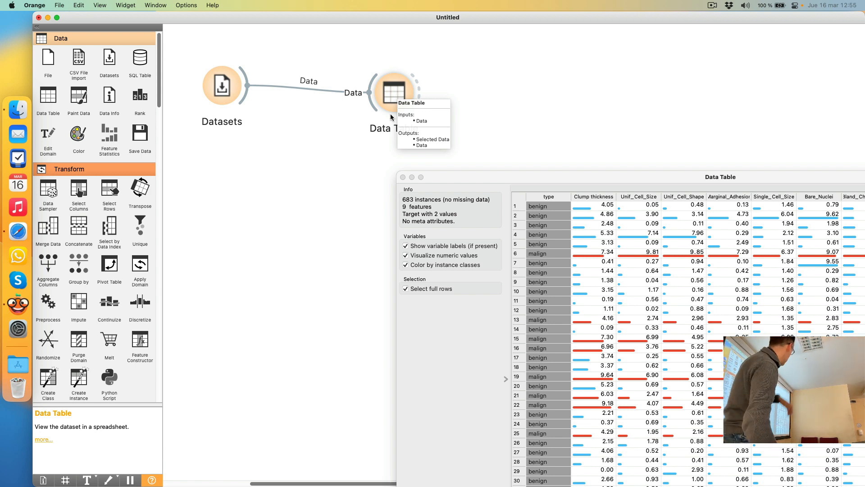
{"action": "left_click", "coordinate": [442, 177]}
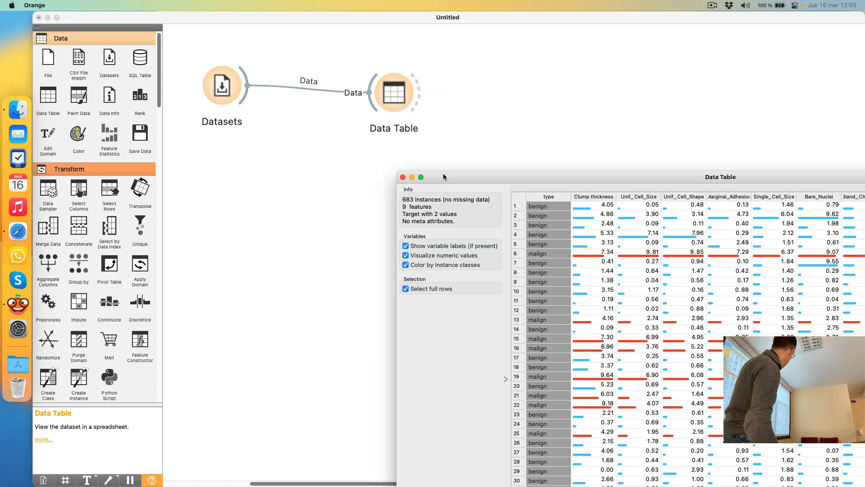
{"action": "left_click", "coordinate": [404, 177]}
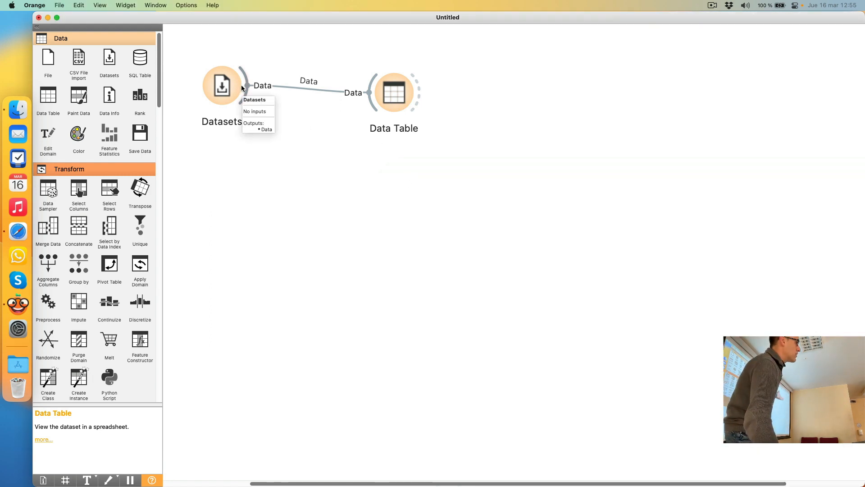
Step: Add a Scatter Plot widget below the Data Table, connected to the Datasets output
{"action": "left_click_drag", "start_coordinate": [242, 84], "coordinate": [252, 91]}
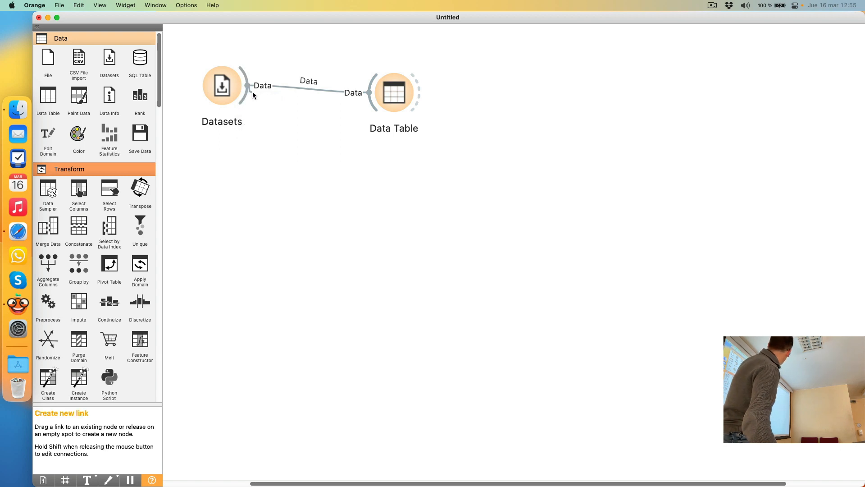
{"action": "left_click_drag", "start_coordinate": [282, 129], "coordinate": [366, 203]}
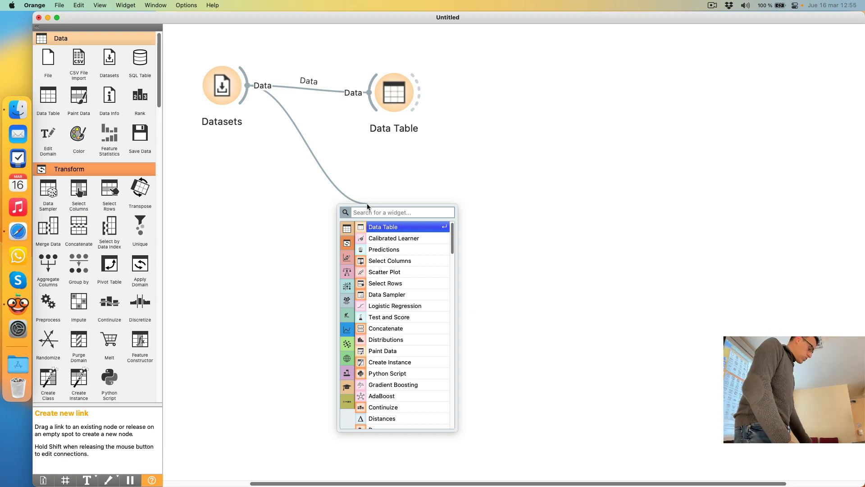
{"action": "type", "text": "sc"}
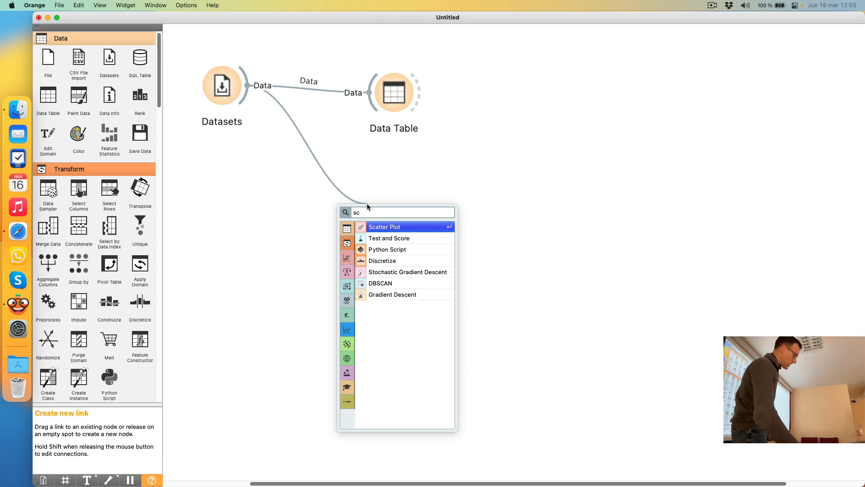
{"action": "key", "text": "Return"}
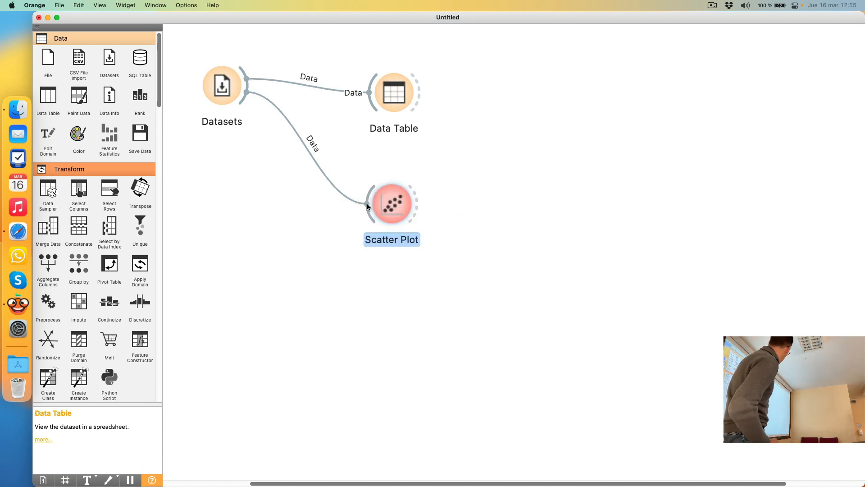
Step: Open the Scatter Plot and enlarge its window to fill the screen area beside the widget toolbox
{"action": "double_click", "coordinate": [396, 216]}
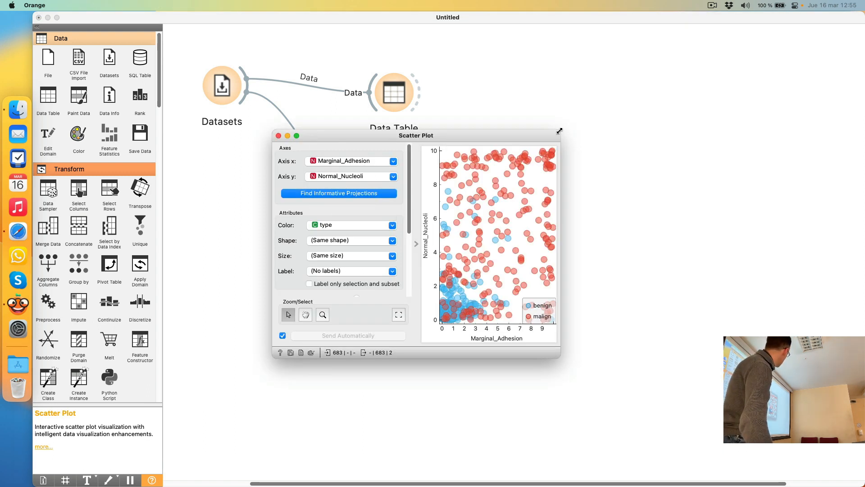
{"action": "left_click_drag", "start_coordinate": [559, 131], "coordinate": [863, 2]}
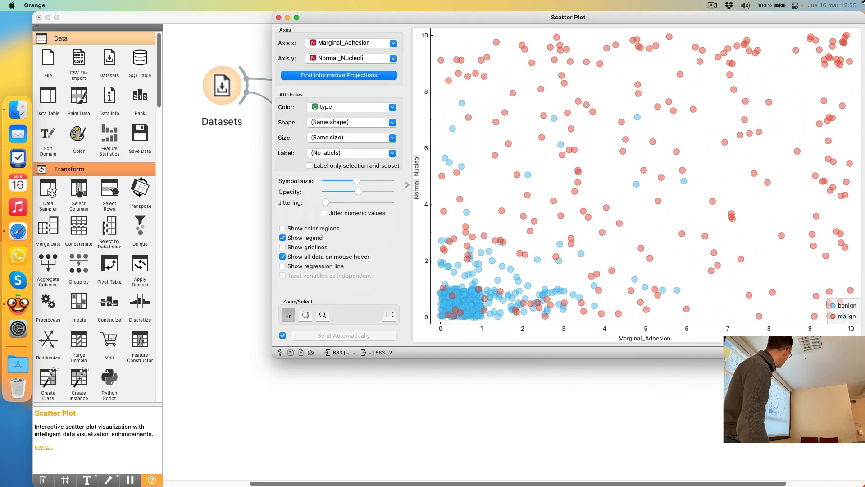
{"action": "left_click_drag", "start_coordinate": [273, 359], "coordinate": [171, 485]}
{"action": "mouse_move", "coordinate": [388, 434]}
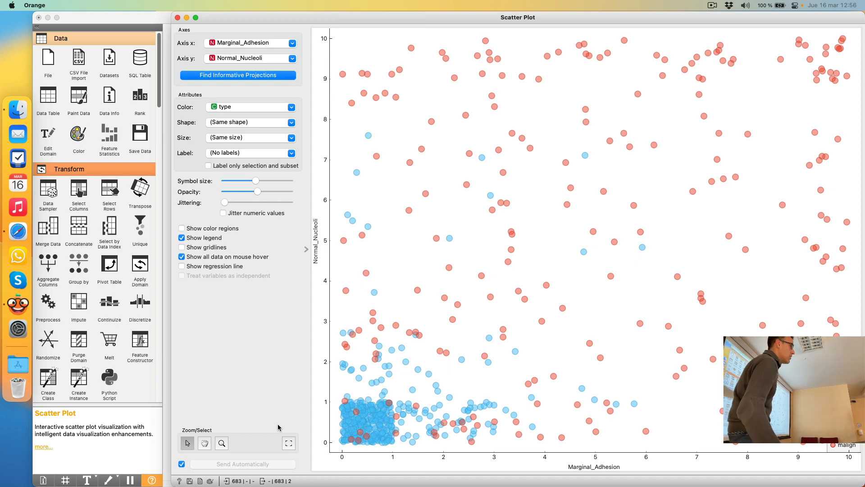
Step: Plot Clump thickness on the x axis against Unif_Cell_Size on the y axis and move the legend to the plot's empty upper-left area
{"action": "left_click", "coordinate": [270, 45]}
{"action": "left_click", "coordinate": [271, 54]}
{"action": "left_click", "coordinate": [269, 59]}
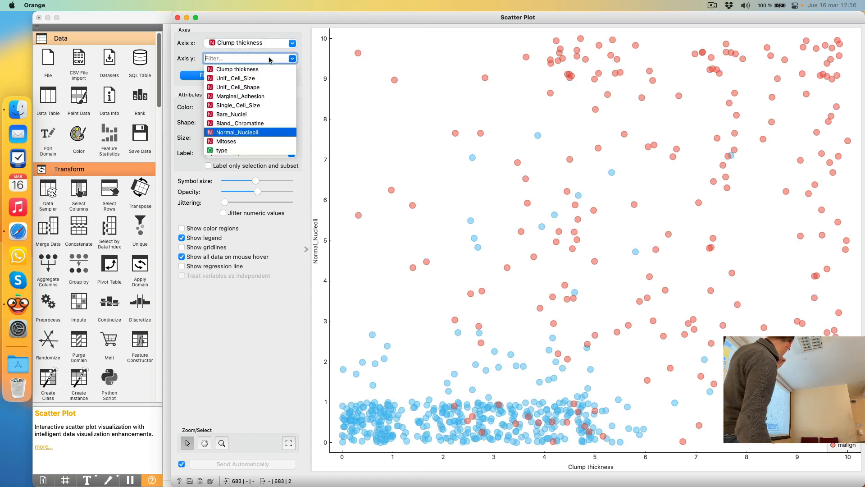
{"action": "left_click", "coordinate": [269, 78]}
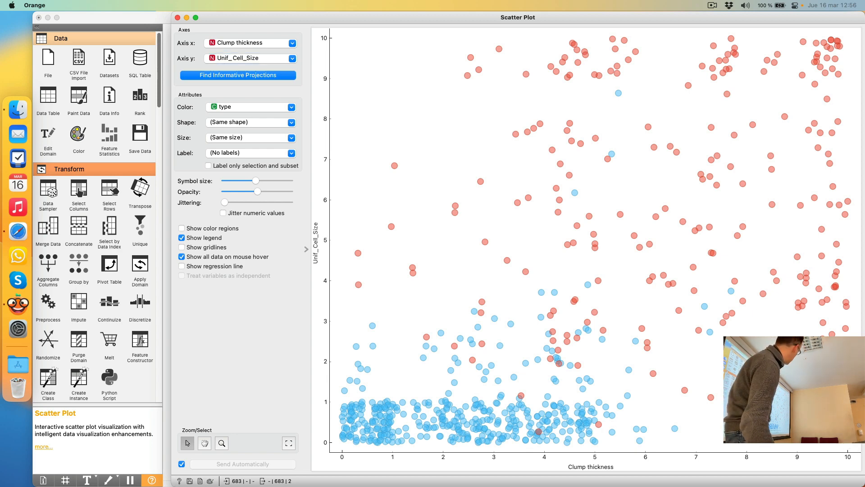
{"action": "left_click_drag", "start_coordinate": [837, 437], "coordinate": [365, 63]}
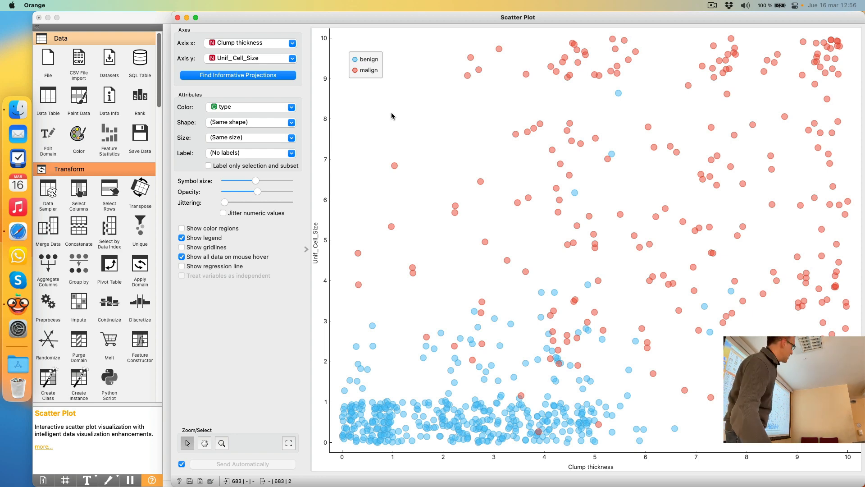
Step: Score all informative projections, select the top-ranked Bare_Nuclei and Unif_Cell_Size pair, and move the Score Plots window clear of the plot
{"action": "left_click", "coordinate": [214, 77]}
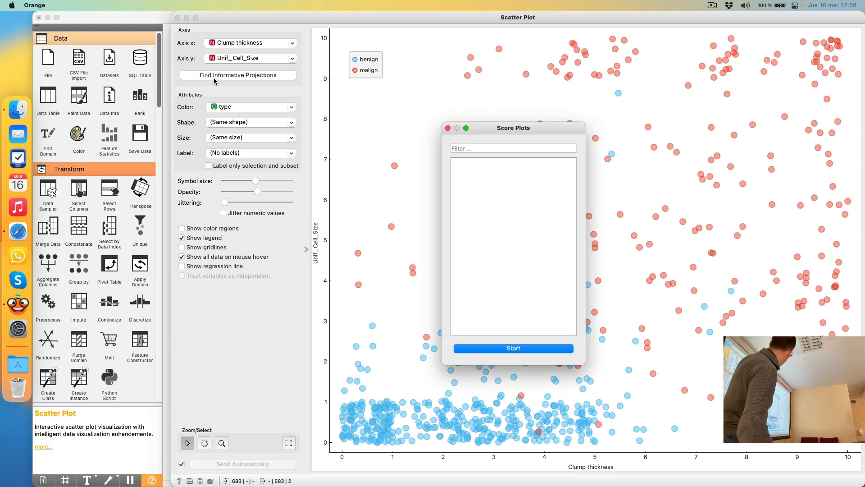
{"action": "left_click", "coordinate": [557, 350]}
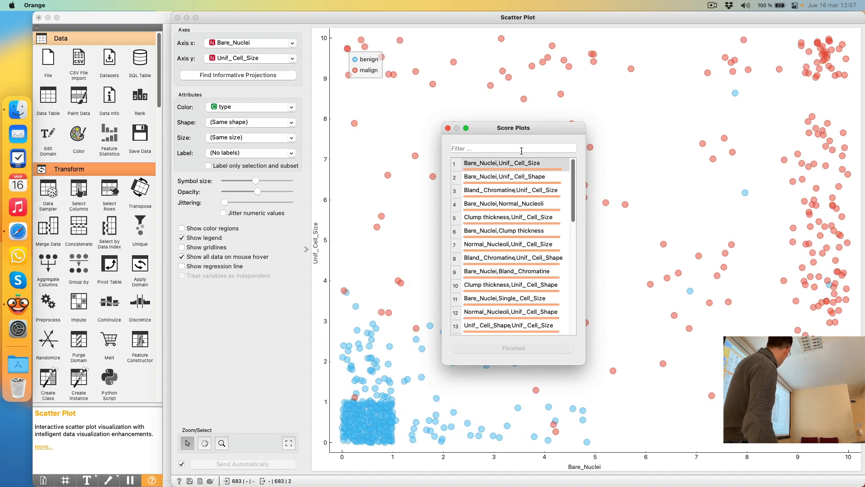
{"action": "left_click", "coordinate": [529, 168]}
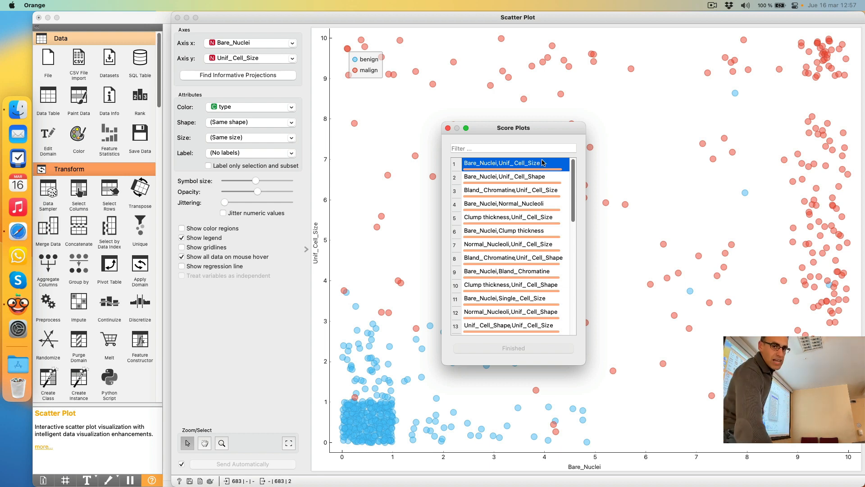
{"action": "left_click_drag", "start_coordinate": [554, 128], "coordinate": [234, 138]}
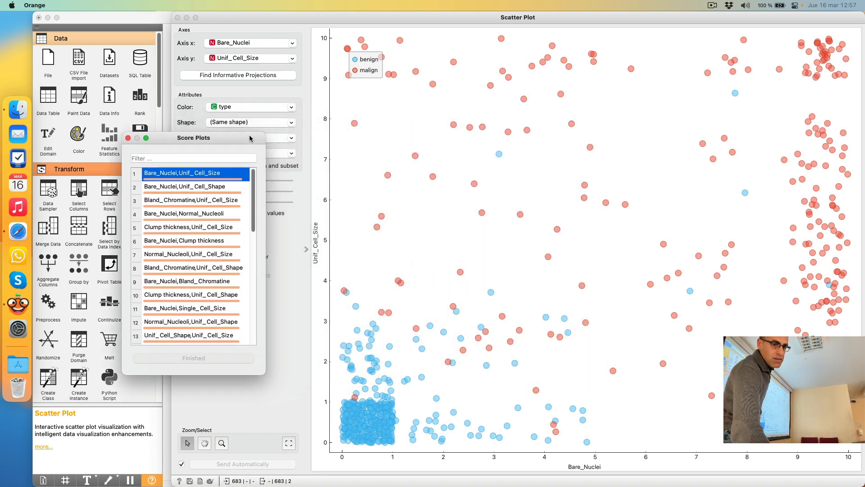
Step: Compare the class separation across the ranked projections, from Bare_Nuclei and Unif_Cell_Shape down to Clump thickness and Mitoses
{"action": "left_click", "coordinate": [234, 193]}
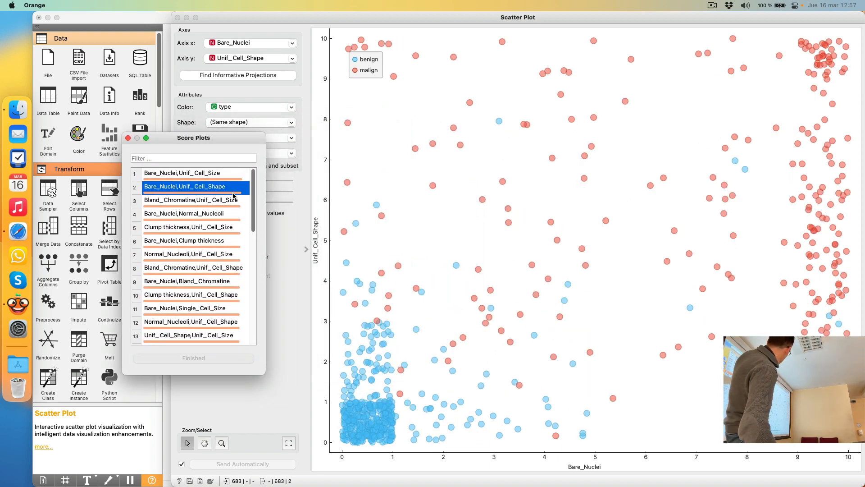
{"action": "left_click", "coordinate": [237, 207]}
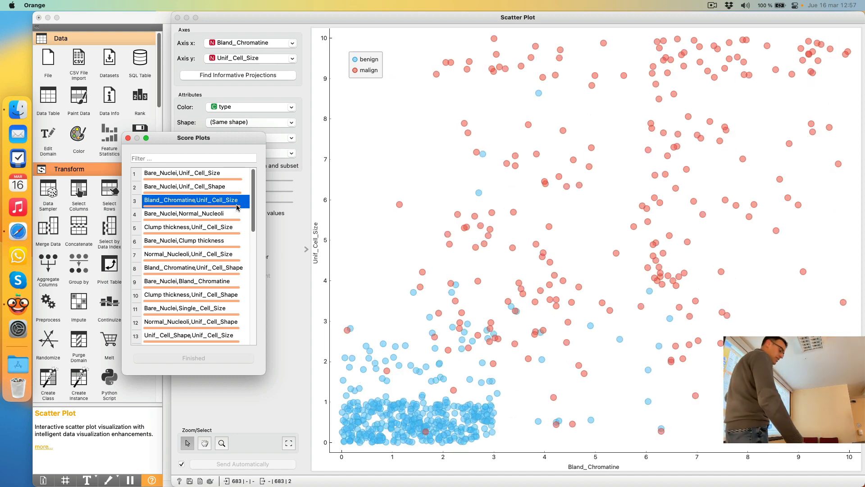
{"action": "key", "text": "Down"}
{"action": "key", "text": "Down"}
{"action": "key", "text": "Down"}
{"action": "key", "text": "Down"}
{"action": "key", "text": "Down"}
{"action": "key", "text": "Down"}
{"action": "key", "text": "Down"}
{"action": "key", "text": "Down"}
{"action": "key", "text": "Down"}
{"action": "key", "text": "Down"}
{"action": "key", "text": "Down"}
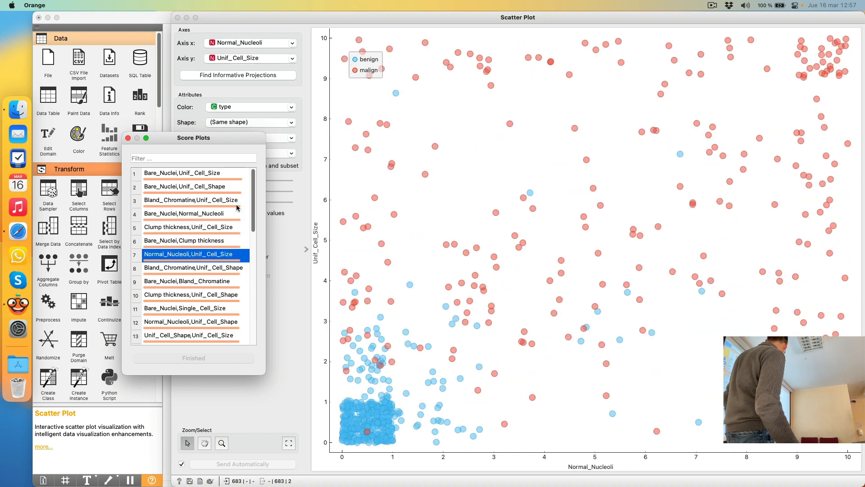
{"action": "key", "text": "Down"}
{"action": "key", "text": "Down"}
{"action": "key", "text": "Down"}
{"action": "key", "text": "Down"}
{"action": "key", "text": "Down"}
{"action": "key", "text": "Down"}
{"action": "key", "text": "Down"}
{"action": "key", "text": "Down"}
{"action": "key", "text": "Down"}
{"action": "key", "text": "Down"}
{"action": "key", "text": "Down"}
{"action": "key", "text": "Down"}
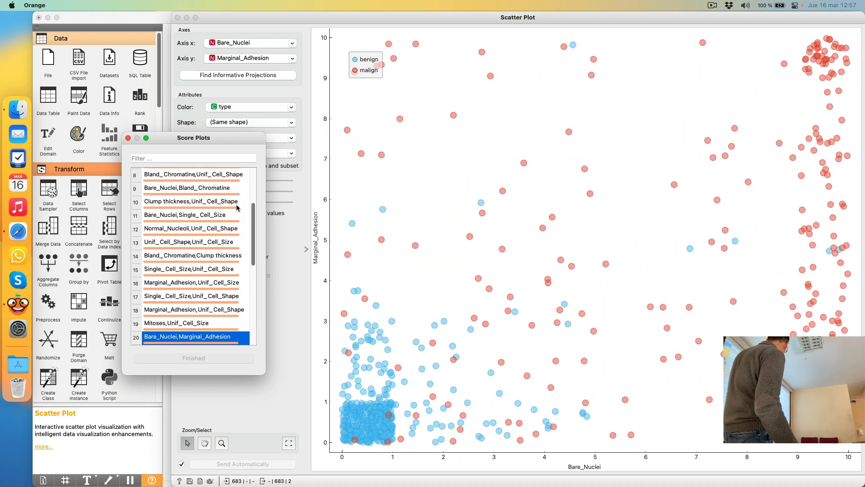
{"action": "key", "text": "Down"}
{"action": "key", "text": "Down"}
{"action": "key", "text": "Down"}
{"action": "key", "text": "Down"}
{"action": "key", "text": "Down"}
{"action": "key", "text": "Down"}
{"action": "key", "text": "Down"}
{"action": "key", "text": "Down"}
{"action": "key", "text": "Down"}
{"action": "key", "text": "Down"}
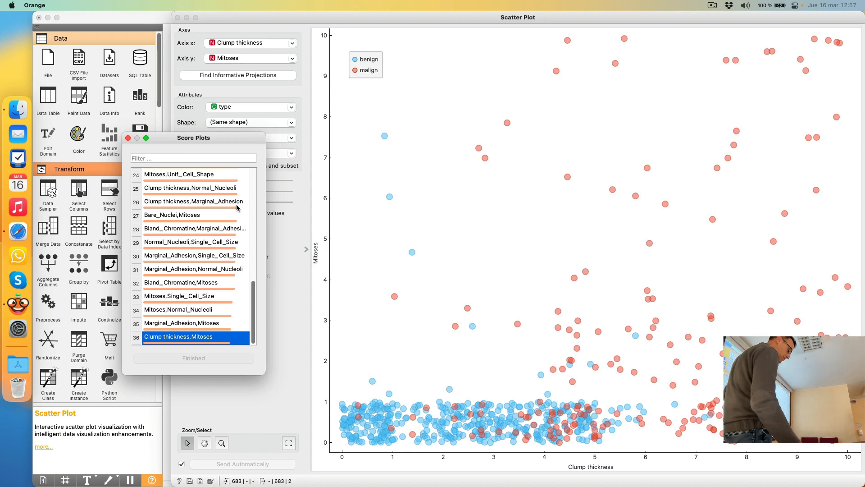
Step: Go back up the ranking to the top Bare_Nuclei and Unif_Cell_Size projection and close the Score Plots window
{"action": "key", "text": "Up"}
{"action": "key", "text": "Up"}
{"action": "key", "text": "Up"}
{"action": "key", "text": "Up"}
{"action": "key", "text": "Up"}
{"action": "key", "text": "Up"}
{"action": "key", "text": "Up"}
{"action": "key", "text": "Up"}
{"action": "key", "text": "Up"}
{"action": "key", "text": "Up"}
{"action": "key", "text": "Up"}
{"action": "key", "text": "Up"}
{"action": "key", "text": "Up"}
{"action": "key", "text": "Up"}
{"action": "key", "text": "Up"}
{"action": "key", "text": "Up"}
{"action": "key", "text": "Up"}
{"action": "key", "text": "Up"}
{"action": "key", "text": "Up"}
{"action": "key", "text": "Up"}
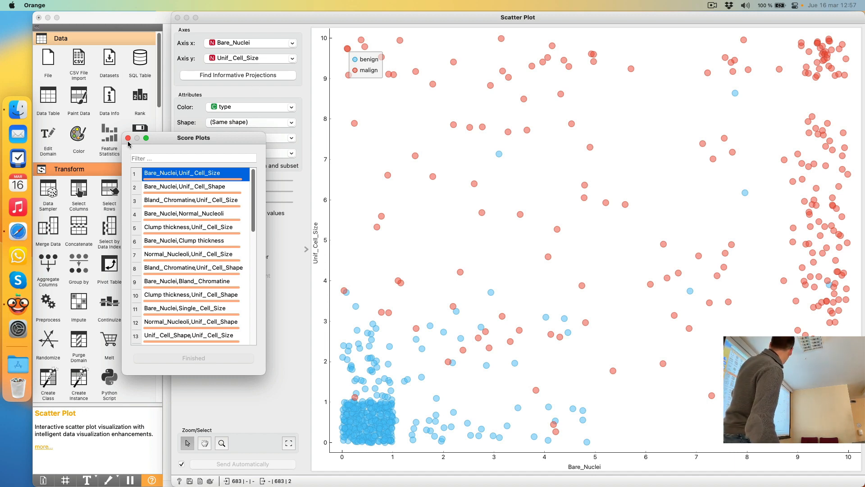
{"action": "left_click", "coordinate": [128, 138]}
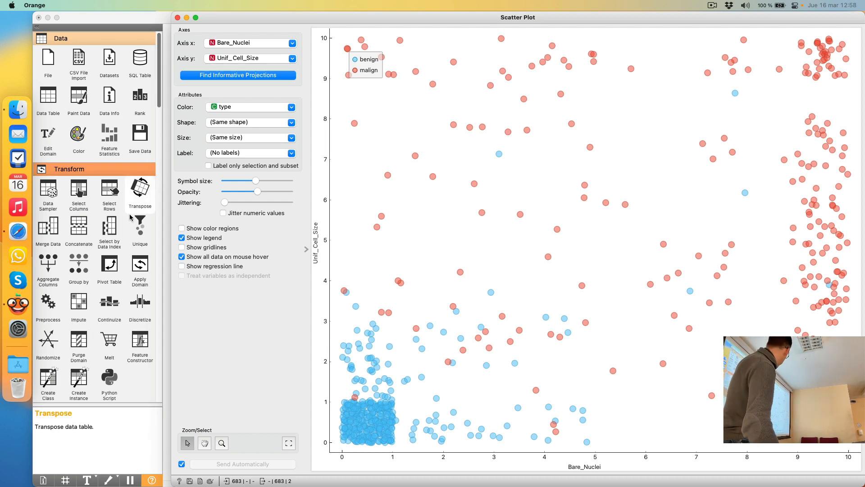
Step: Turn on Show color regions and Show regression line in the scatter plot and inspect the regression lines
{"action": "left_click", "coordinate": [181, 229]}
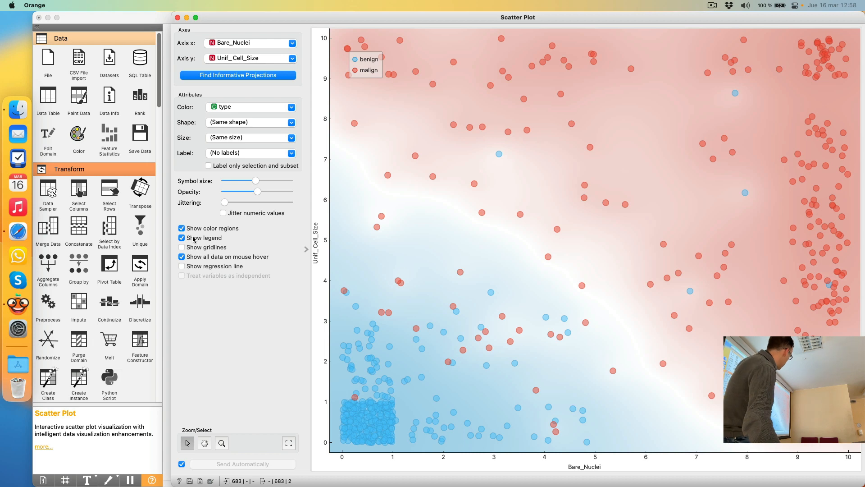
{"action": "left_click", "coordinate": [182, 267]}
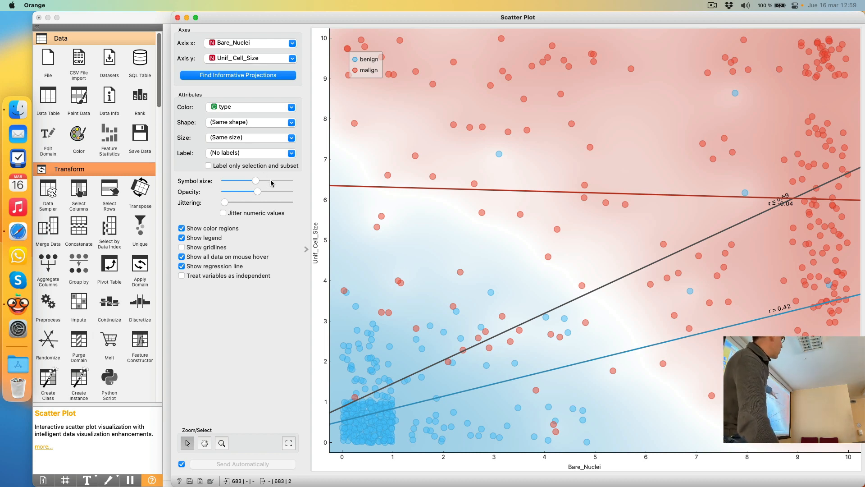
{"action": "scroll", "coordinate": [487, 225], "scroll_direction": "down", "scroll_amount": 3}
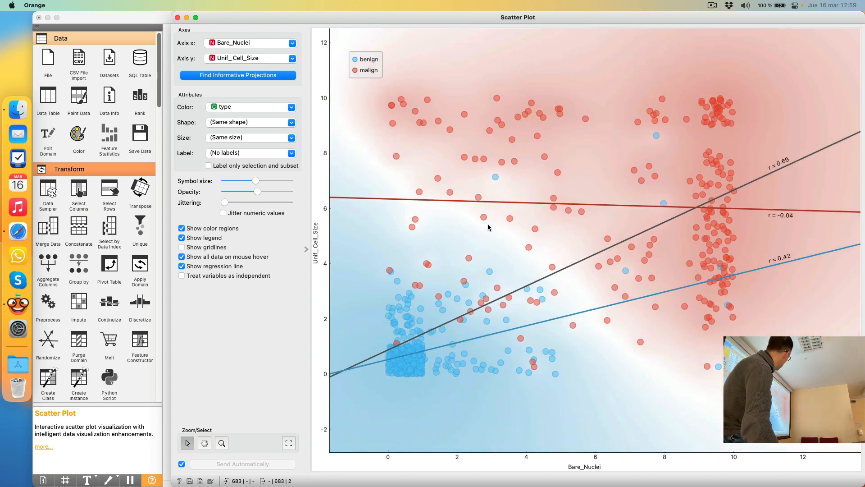
{"action": "scroll", "coordinate": [488, 224], "scroll_direction": "down", "scroll_amount": 10}
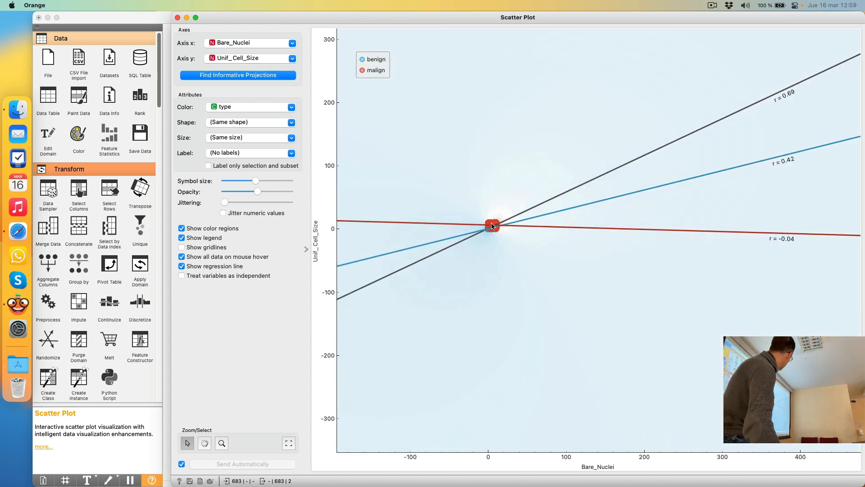
{"action": "scroll", "coordinate": [492, 227], "scroll_direction": "up", "scroll_amount": 4}
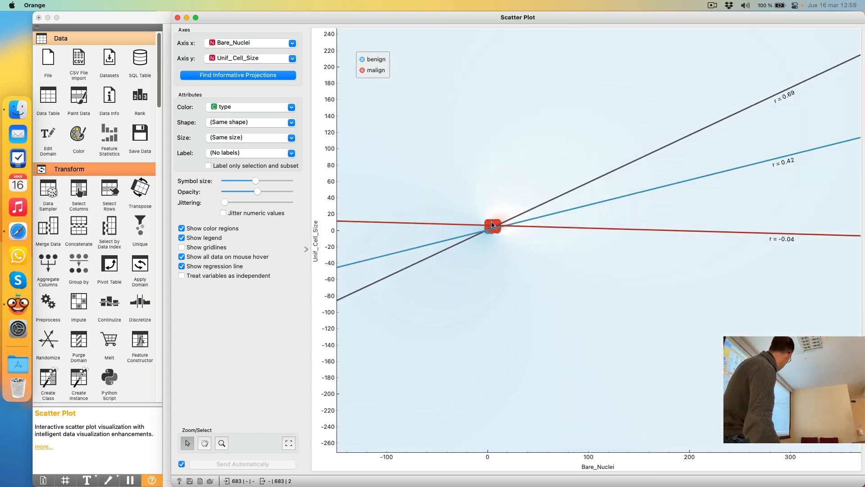
{"action": "left_click", "coordinate": [291, 444]}
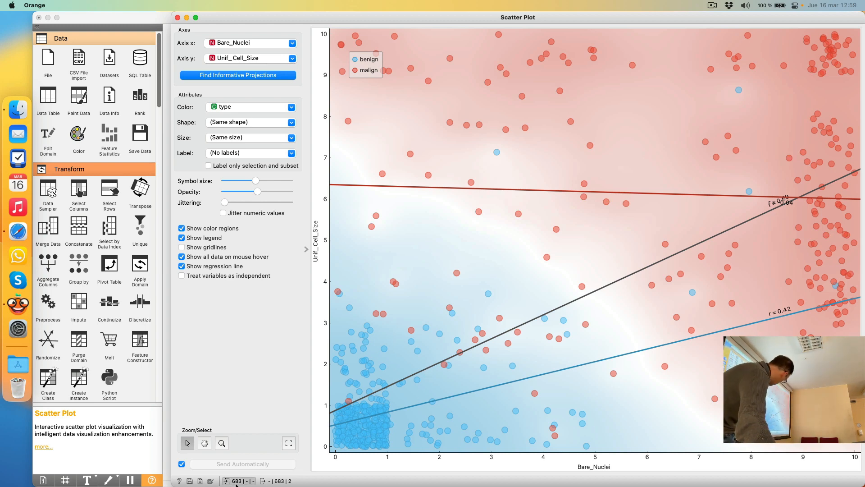
Step: Save the scatter plot to the Desktop as grafico in Portable Document Format (*.pdf)
{"action": "mouse_move", "coordinate": [229, 485]}
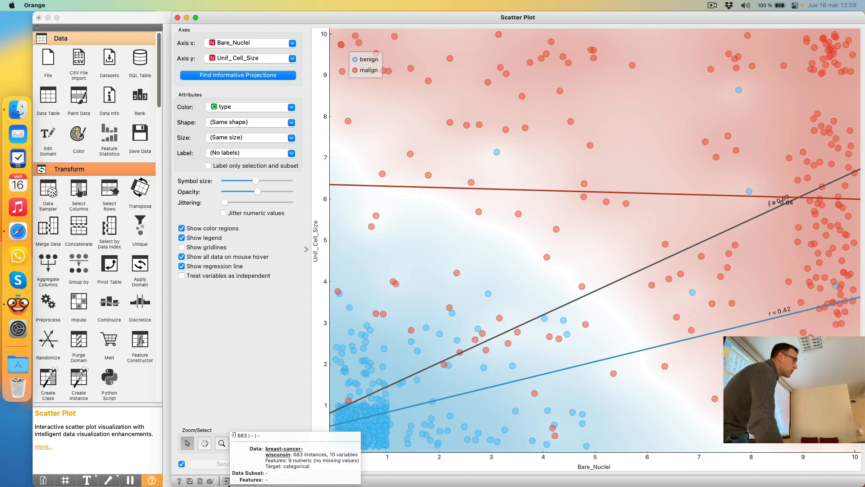
{"action": "left_click", "coordinate": [189, 481]}
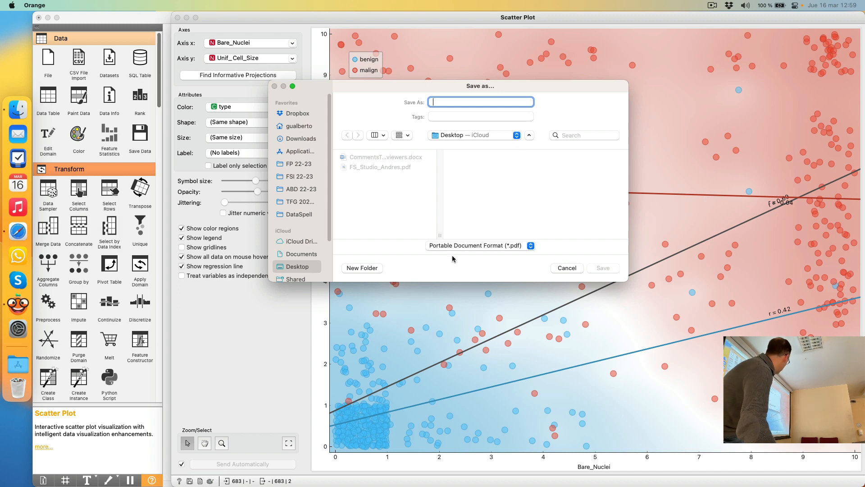
{"action": "left_click", "coordinate": [466, 247]}
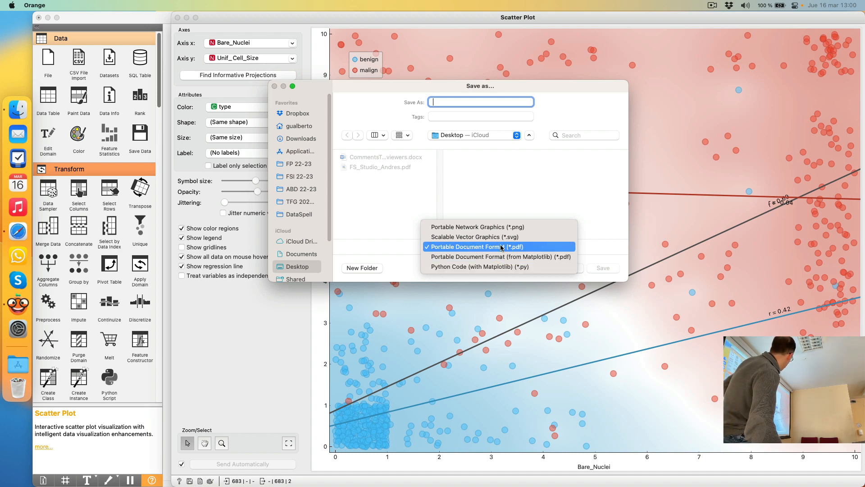
{"action": "left_click", "coordinate": [502, 103]}
{"action": "type", "text": "grafdi"}
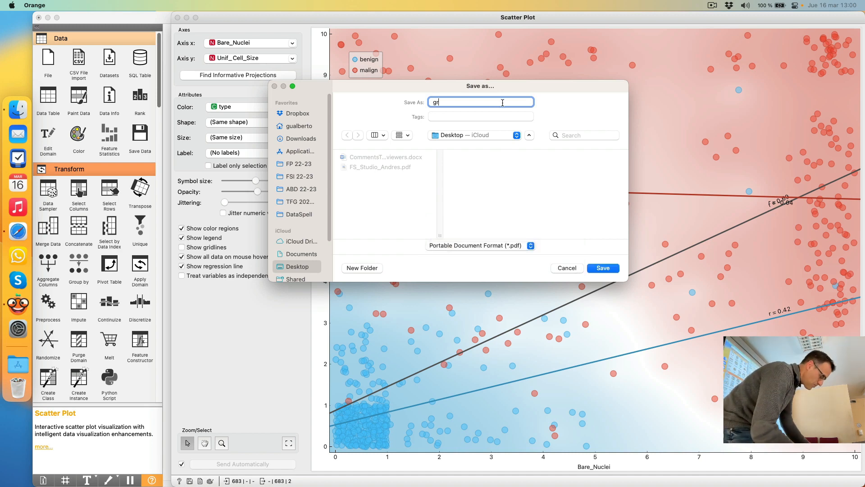
{"action": "key", "text": "BackSpace"}
{"action": "key", "text": "BackSpace"}
{"action": "key", "text": "BackSpace"}
{"action": "key", "text": "BackSpace"}
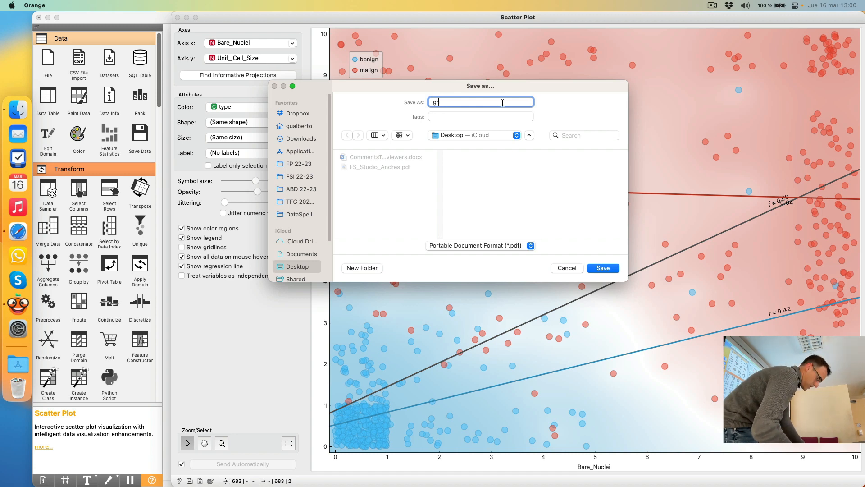
{"action": "type", "text": "afic"}
{"action": "key", "text": "Return"}
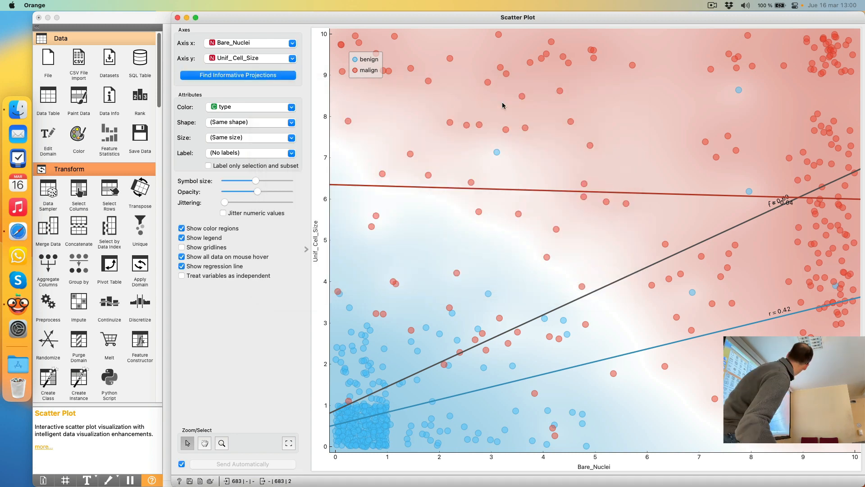
Step: Open grafico.pdf from the desktop in Preview, resize its window to view the whole plot, and close it
{"action": "key", "text": "F11"}
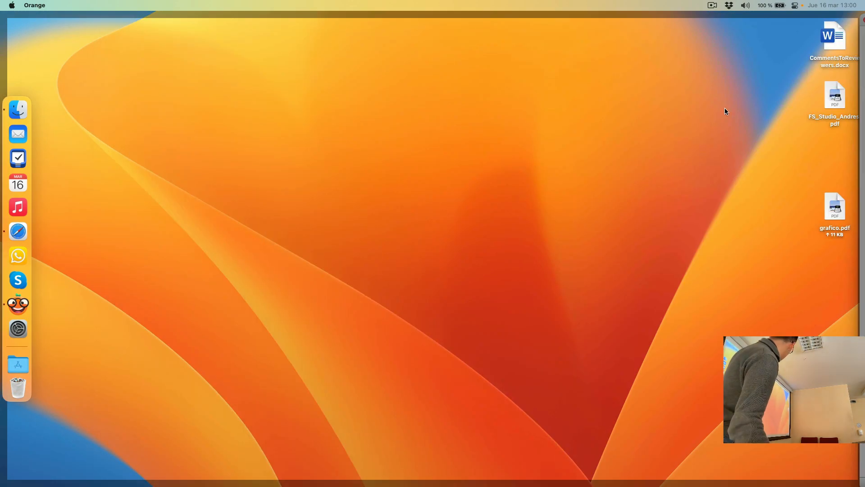
{"action": "left_click", "coordinate": [738, 159]}
{"action": "double_click", "coordinate": [822, 208]}
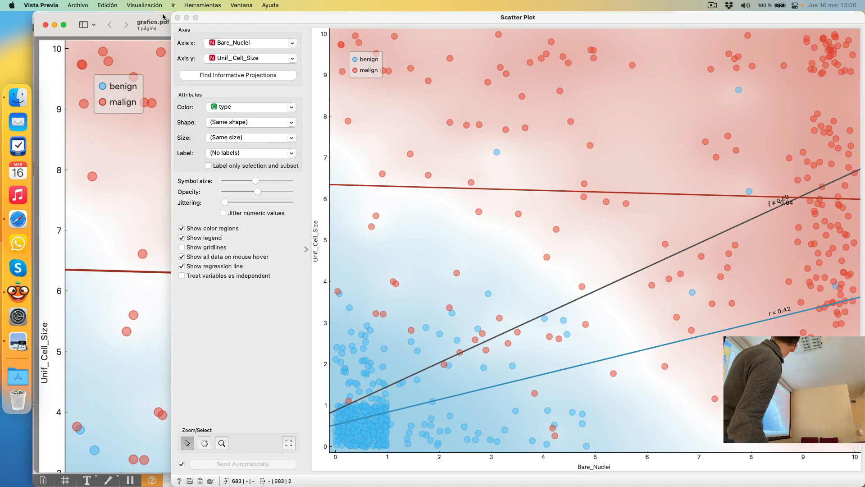
{"action": "left_click", "coordinate": [172, 24]}
{"action": "left_click_drag", "start_coordinate": [171, 23], "coordinate": [170, 44]}
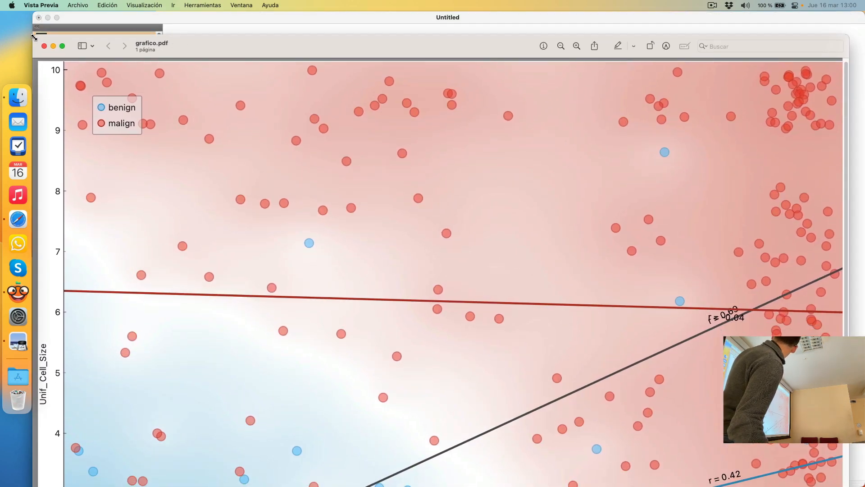
{"action": "left_click_drag", "start_coordinate": [34, 37], "coordinate": [315, 38]}
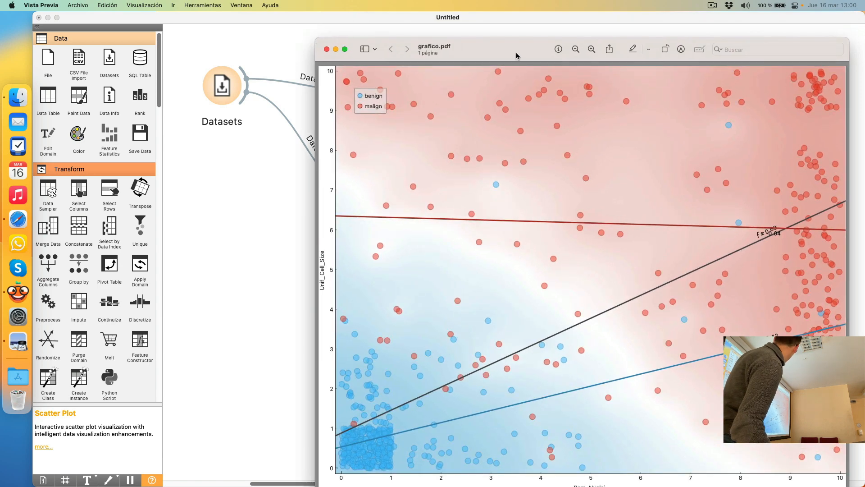
{"action": "left_click_drag", "start_coordinate": [516, 52], "coordinate": [493, 37]}
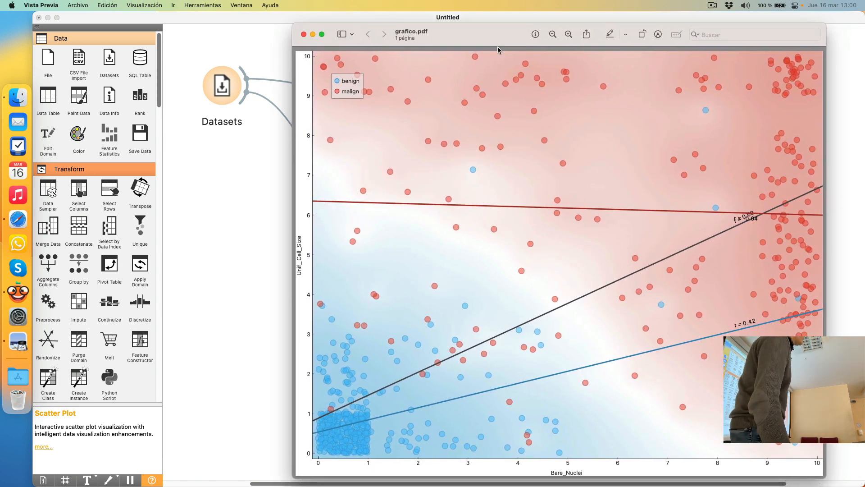
{"action": "left_click", "coordinate": [303, 34]}
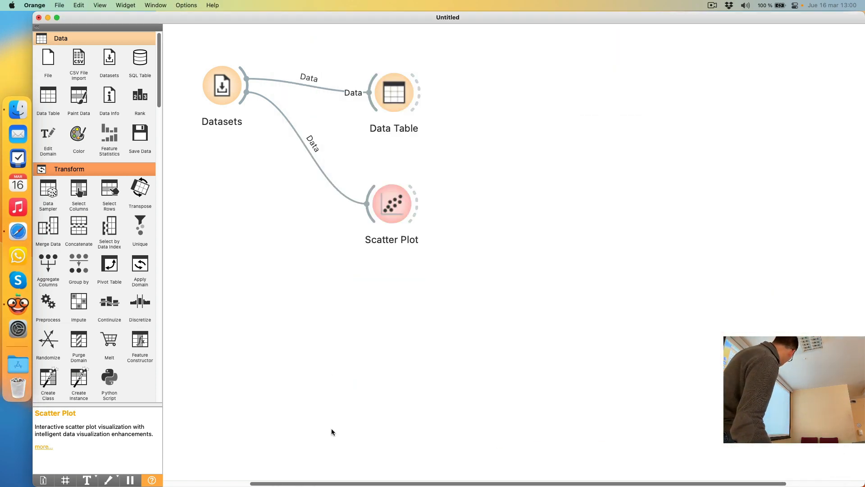
Step: Back in Orange, reopen the Scatter Plot widget, add its plot to the report, and arrange both windows so the report is in view
{"action": "mouse_move", "coordinate": [421, 194]}
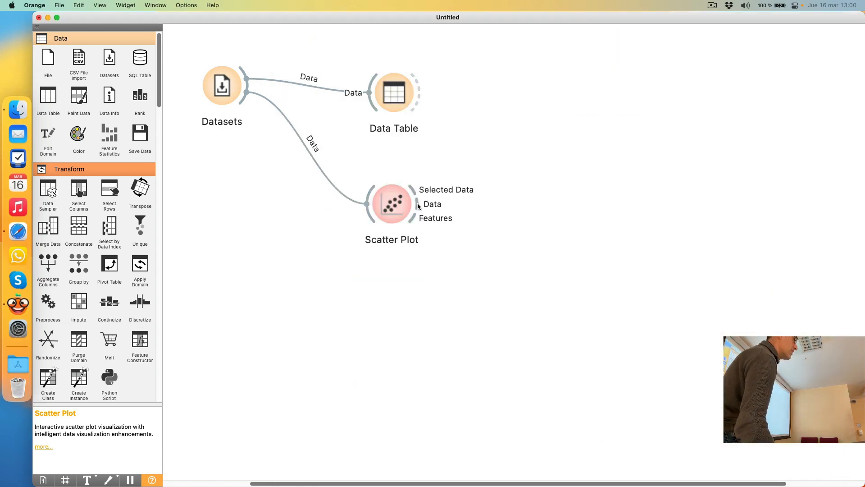
{"action": "double_click", "coordinate": [392, 203]}
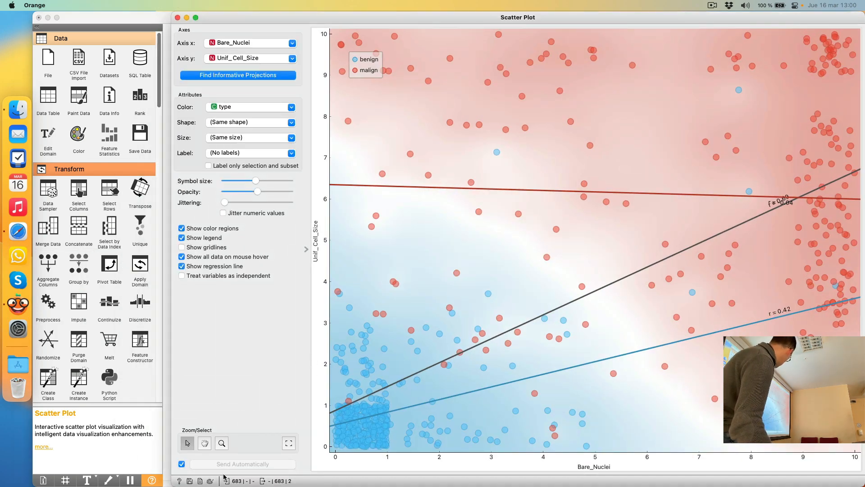
{"action": "left_click", "coordinate": [200, 481]}
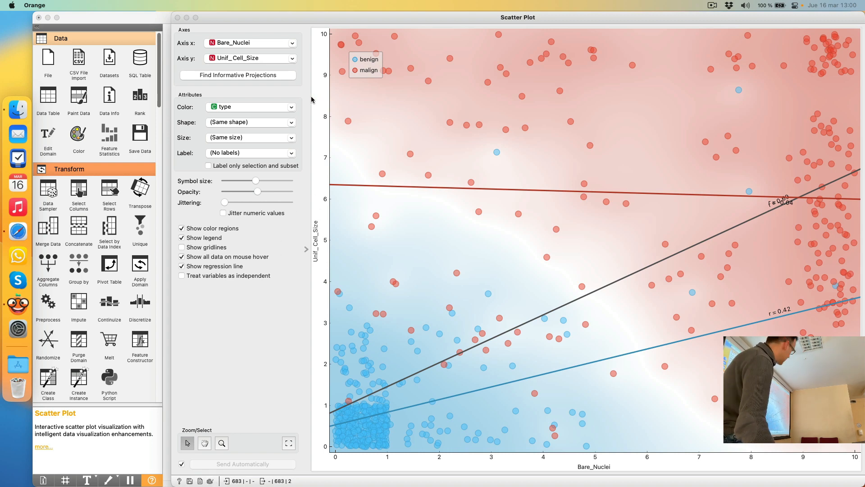
{"action": "left_click_drag", "start_coordinate": [311, 18], "coordinate": [313, 297]}
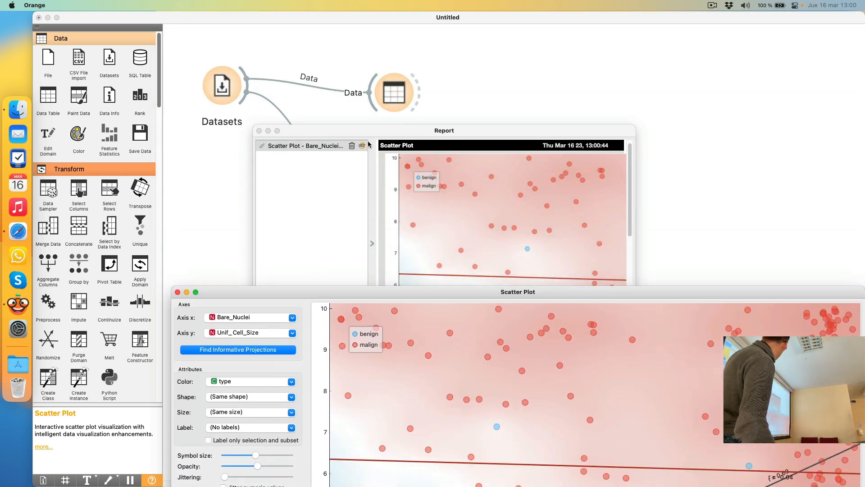
{"action": "left_click_drag", "start_coordinate": [370, 135], "coordinate": [300, 36]}
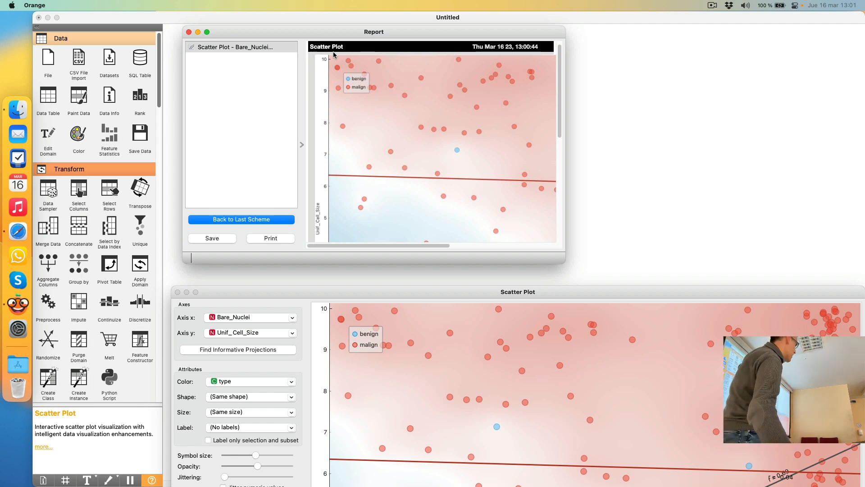
Step: Remove the Scatter Plot entry from the report, add the current plot to it again, and bring the report back into view
{"action": "left_click", "coordinate": [279, 47]}
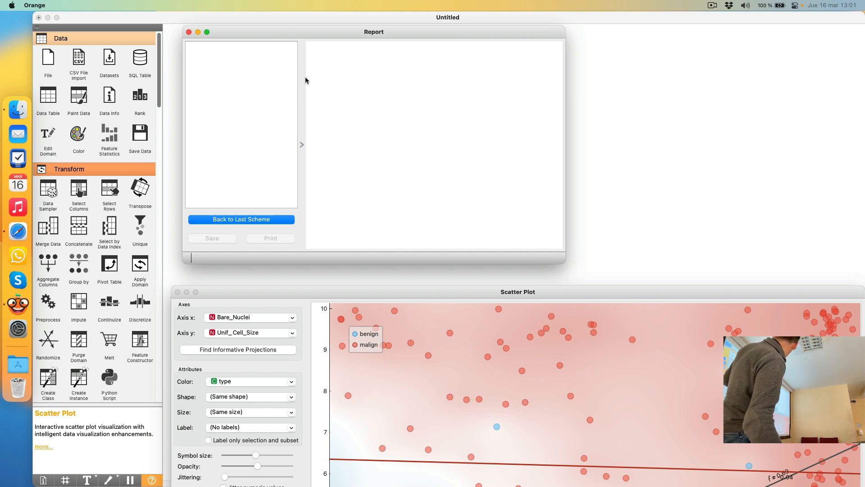
{"action": "left_click_drag", "start_coordinate": [348, 294], "coordinate": [302, 22]}
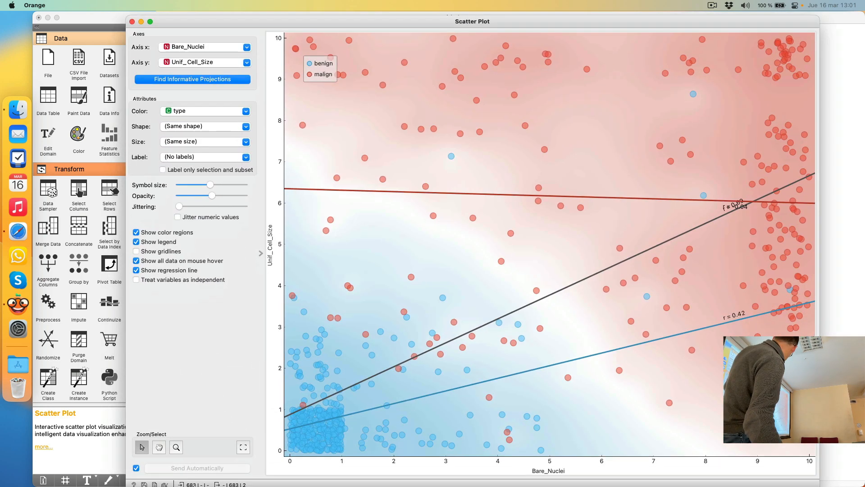
{"action": "left_click", "coordinate": [154, 484]}
{"action": "left_click_drag", "start_coordinate": [177, 24], "coordinate": [188, 289]}
{"action": "left_click", "coordinate": [240, 152]}
{"action": "scroll", "coordinate": [426, 206], "scroll_direction": "down", "scroll_amount": 1}
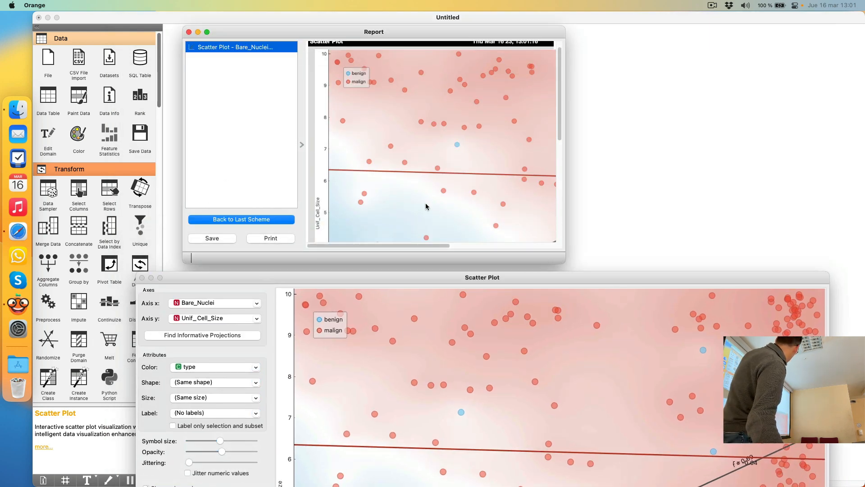
Step: Close the Scatter Plot window, and enlarge the report to inspect the full plot and its comment field before closing it
{"action": "left_click", "coordinate": [142, 277]}
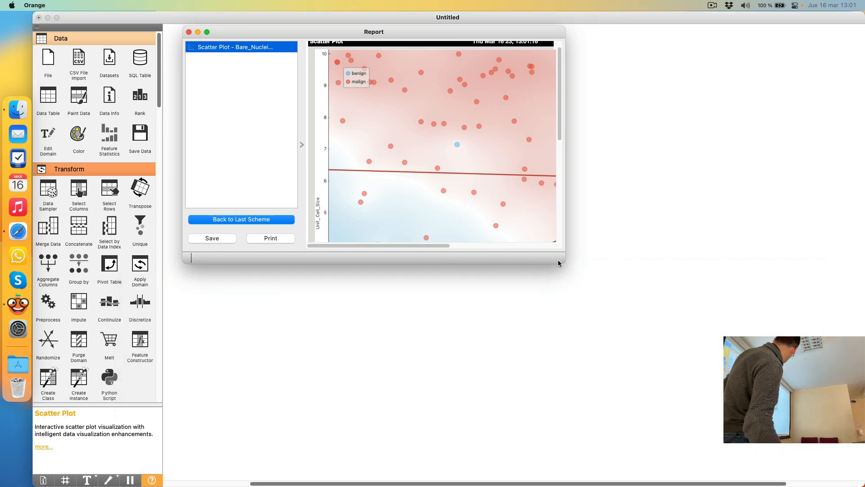
{"action": "left_click_drag", "start_coordinate": [566, 265], "coordinate": [833, 456]}
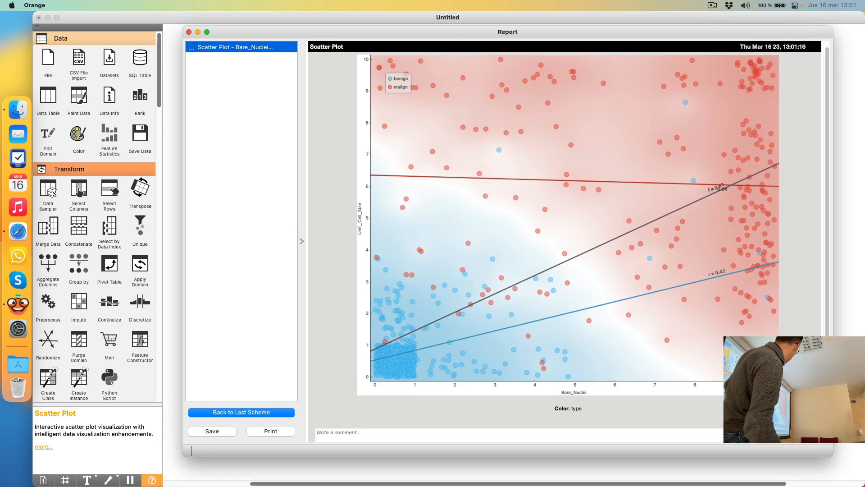
{"action": "left_click", "coordinate": [552, 423]}
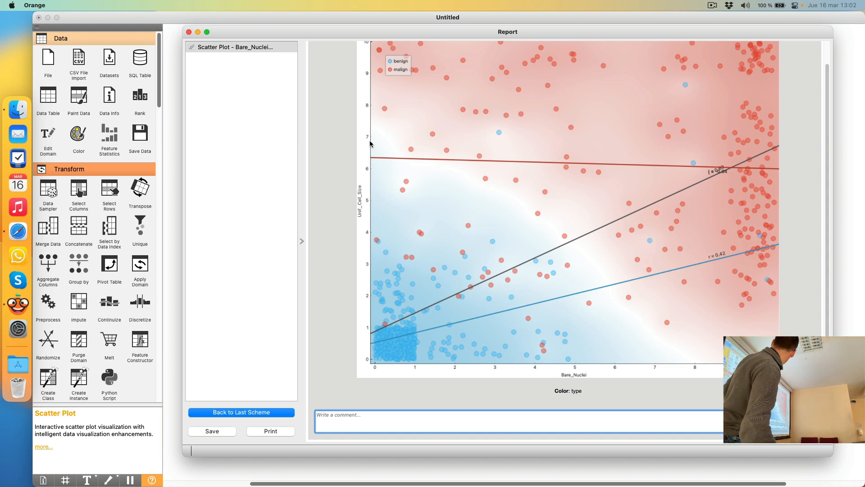
{"action": "left_click", "coordinate": [189, 32]}
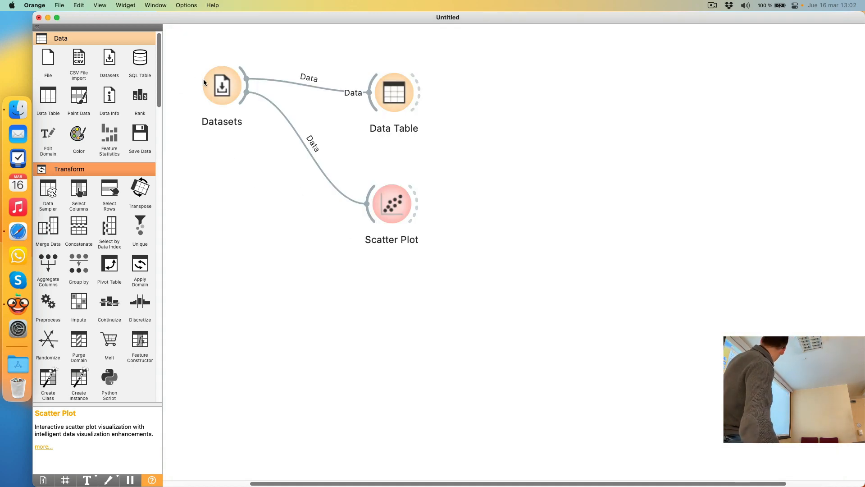
Step: Rearrange the workflow by moving the Datasets widget below the Scatter Plot's level and Scatter Plot slightly closer to Data Table
{"action": "left_click_drag", "start_coordinate": [214, 91], "coordinate": [216, 258]}
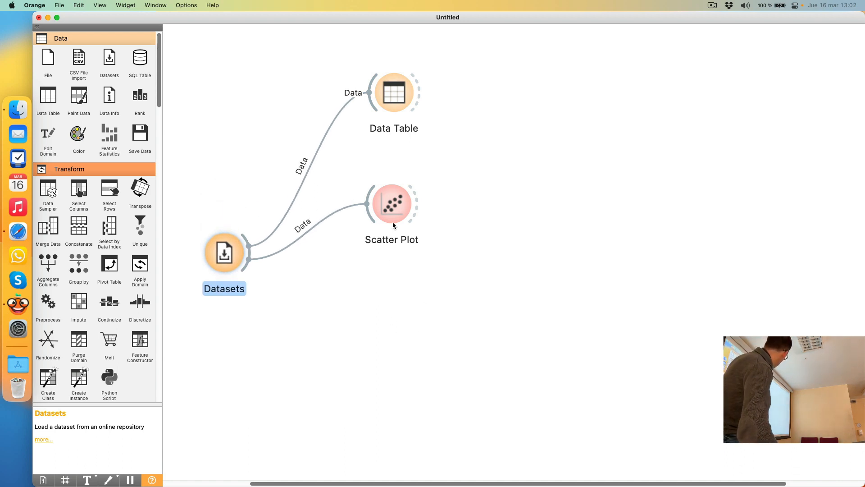
{"action": "left_click_drag", "start_coordinate": [393, 225], "coordinate": [399, 206]}
{"action": "left_click", "coordinate": [417, 322]}
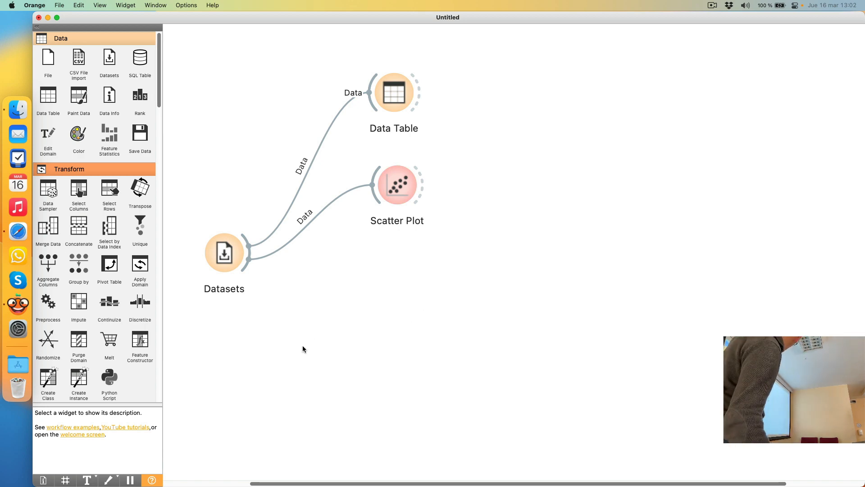
Step: Add a Test and Score widget from the Evaluate category to the canvas below Scatter Plot
{"action": "scroll", "coordinate": [64, 266], "scroll_direction": "down", "scroll_amount": 10}
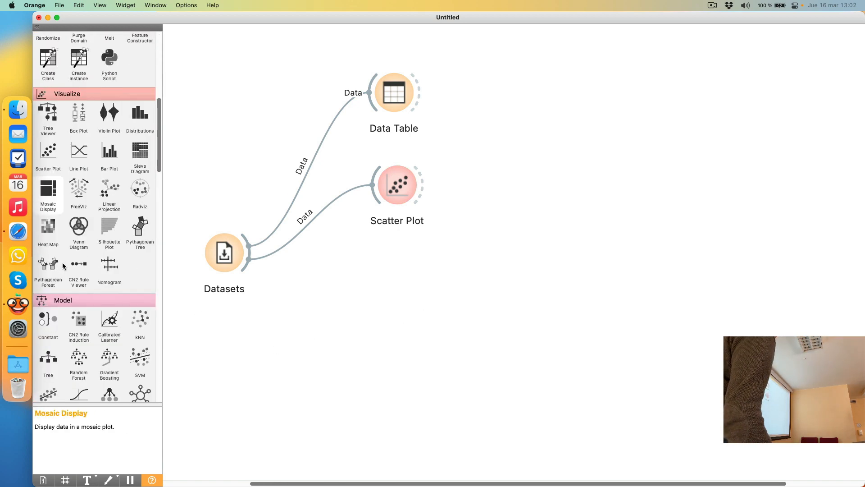
{"action": "scroll", "coordinate": [63, 266], "scroll_direction": "down", "scroll_amount": 8}
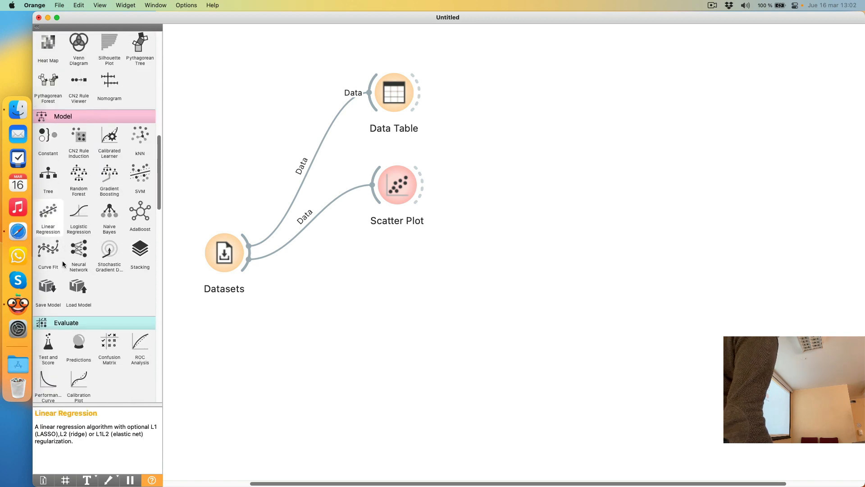
{"action": "scroll", "coordinate": [63, 264], "scroll_direction": "down", "scroll_amount": 5}
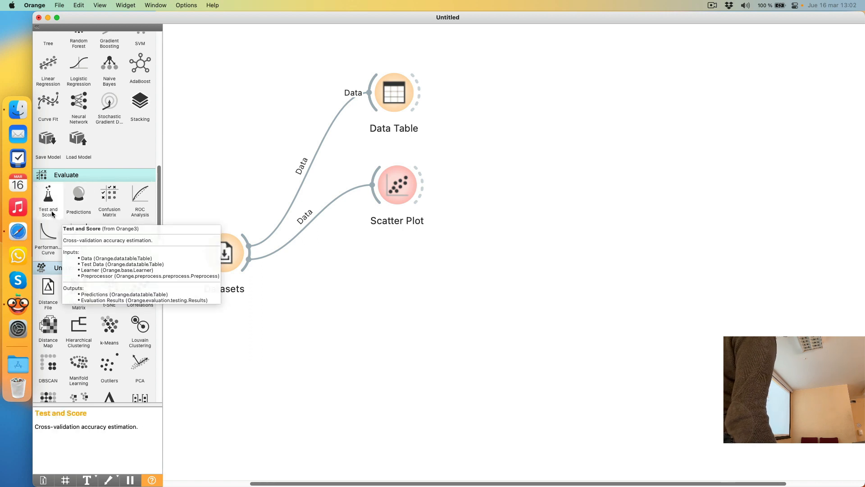
{"action": "left_click_drag", "start_coordinate": [50, 209], "coordinate": [431, 295]}
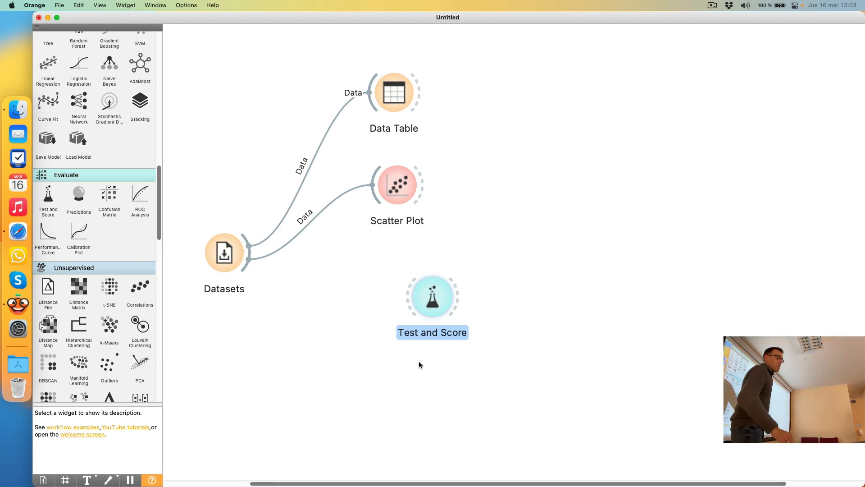
Step: Open the Test and Score widget, enlarge its window to review the evaluation options, and move it clear of the workflow
{"action": "double_click", "coordinate": [440, 302]}
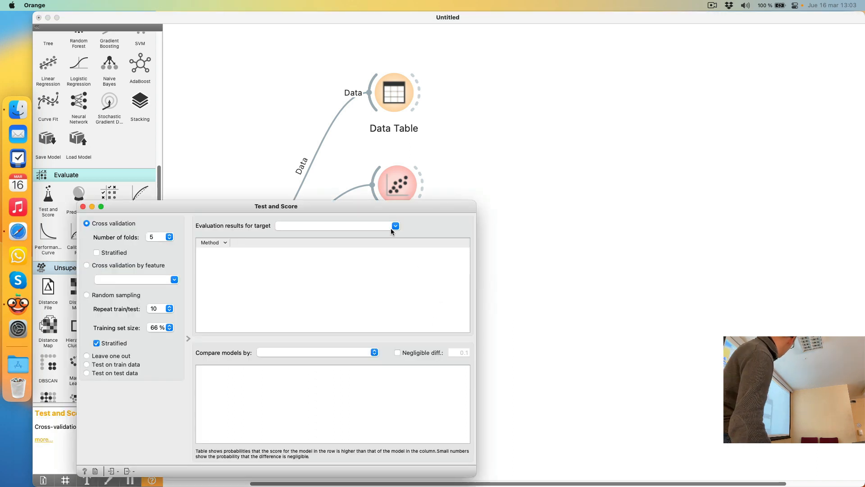
{"action": "left_click_drag", "start_coordinate": [393, 209], "coordinate": [663, 104]}
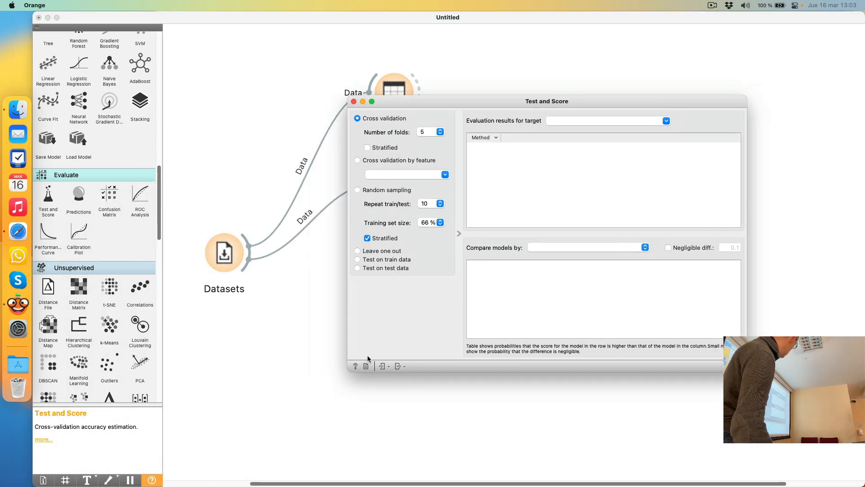
{"action": "left_click_drag", "start_coordinate": [348, 373], "coordinate": [236, 456]}
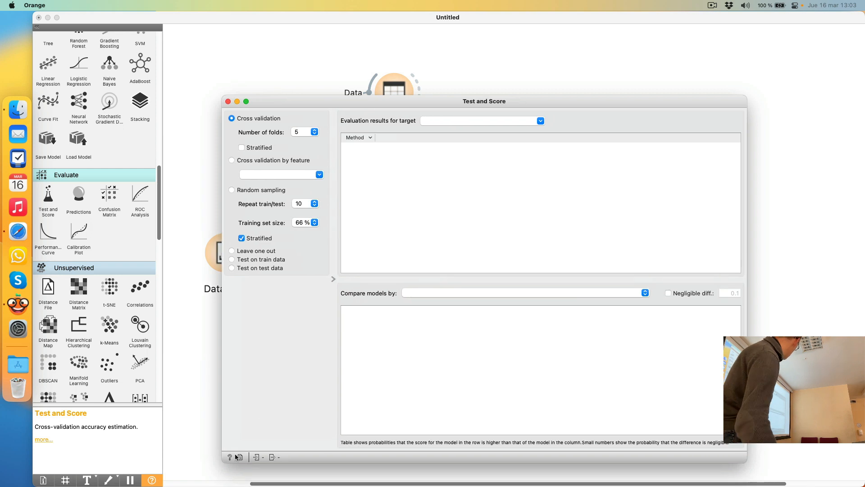
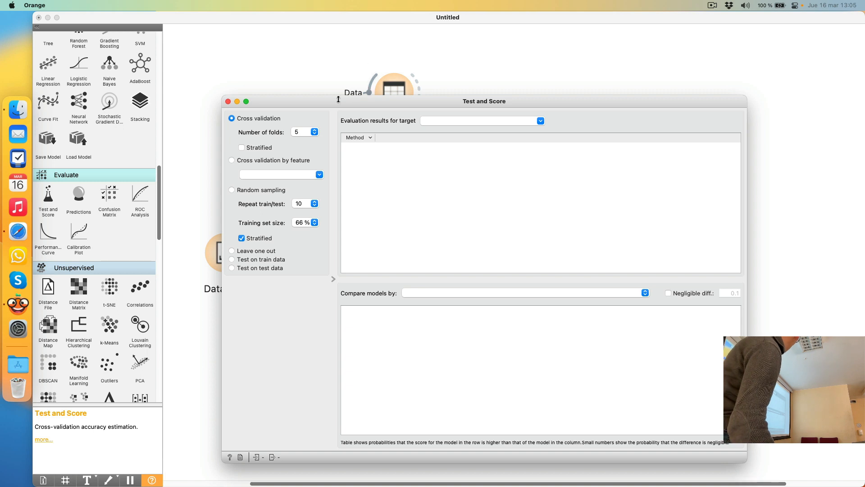
{"action": "left_click_drag", "start_coordinate": [365, 101], "coordinate": [450, 136]}
{"action": "left_click_drag", "start_coordinate": [393, 138], "coordinate": [582, 216]}
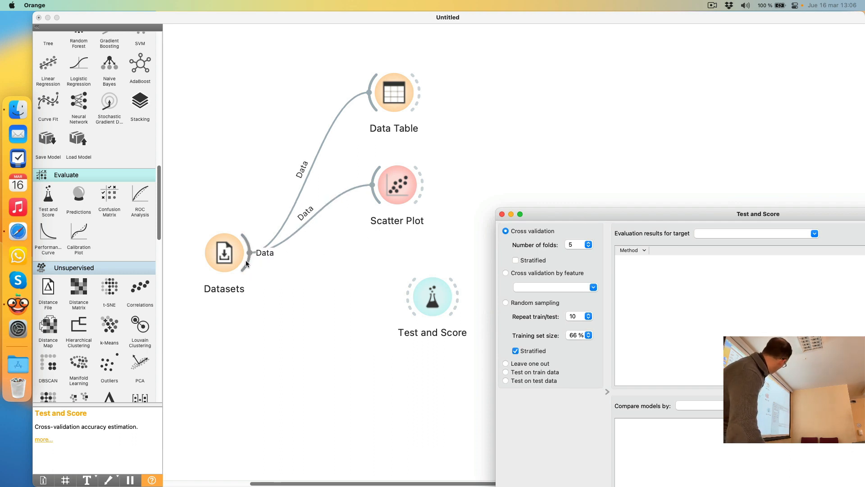
Step: Try linking Datasets to Test and Score's Test Data and Data inputs, discard the links, and close the Test and Score window
{"action": "left_click_drag", "start_coordinate": [246, 262], "coordinate": [410, 294]}
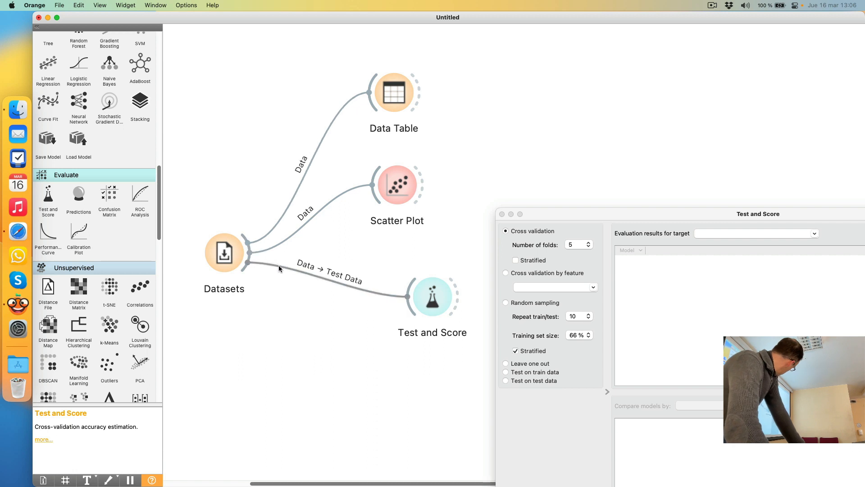
{"action": "left_click", "coordinate": [302, 268]}
{"action": "key", "text": "Delete"}
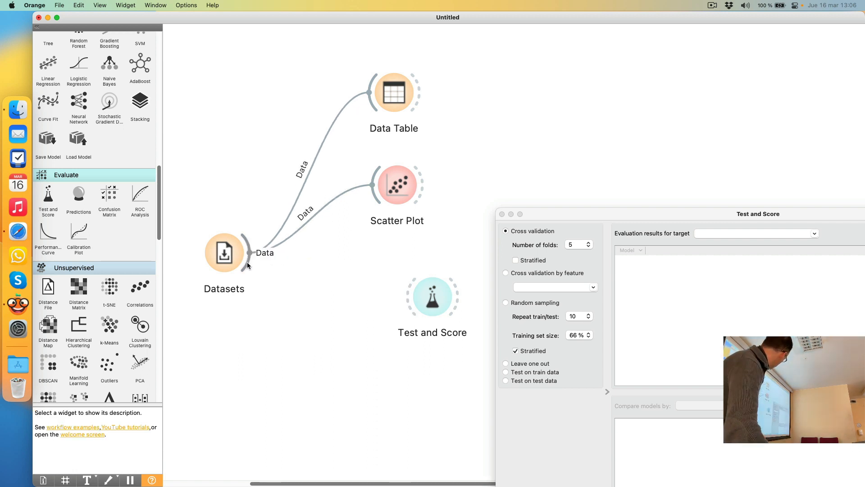
{"action": "left_click_drag", "start_coordinate": [247, 262], "coordinate": [408, 296]}
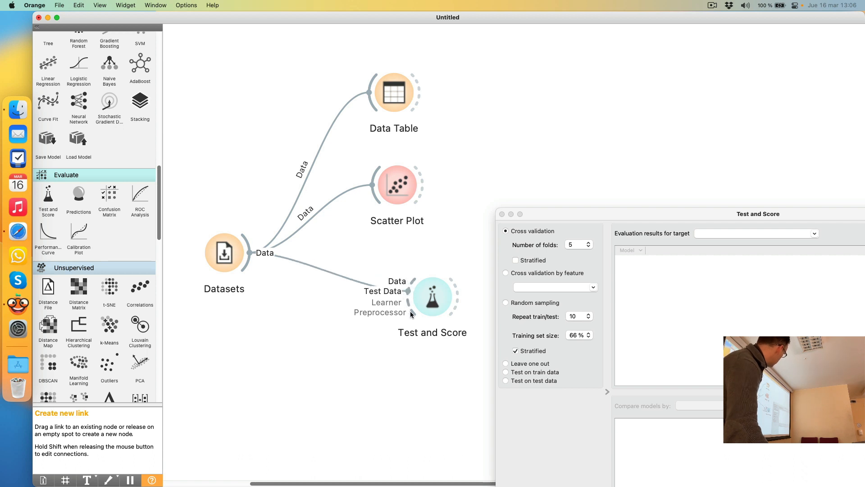
{"action": "left_click_drag", "start_coordinate": [403, 297], "coordinate": [409, 279]}
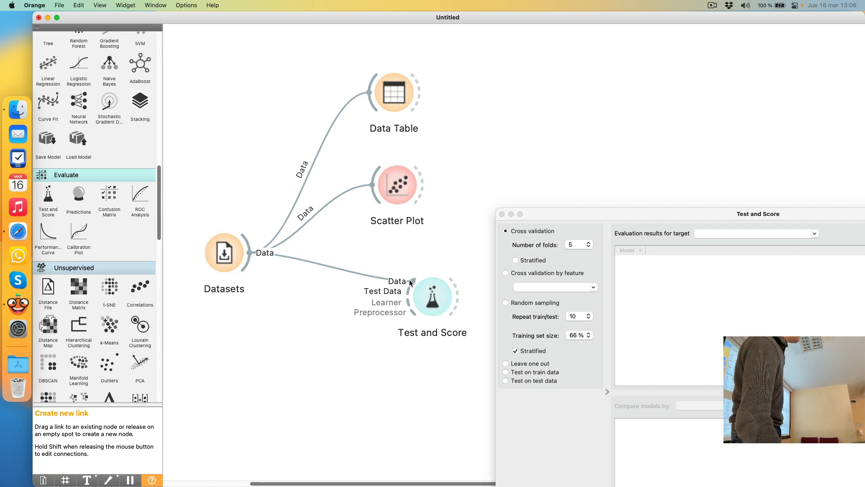
{"action": "key", "text": "Escape"}
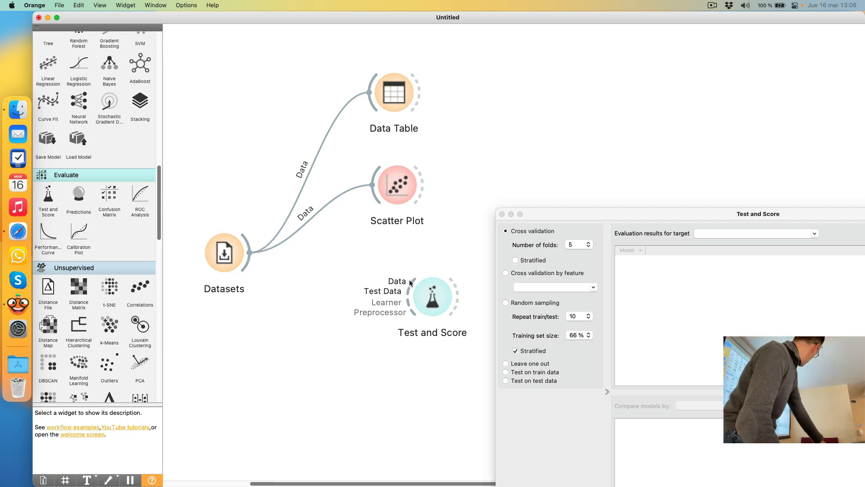
{"action": "left_click", "coordinate": [501, 214]}
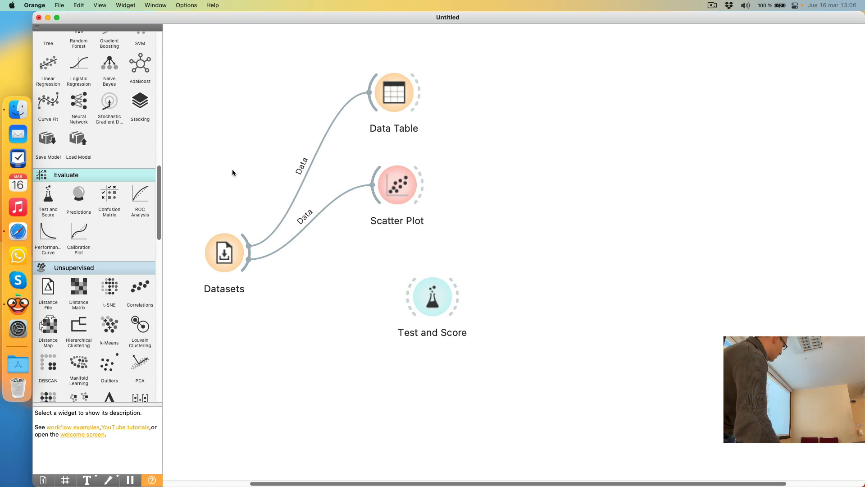
Step: Turn off showing channel names between widgets in the preferences, and try out a link from Datasets without completing it
{"action": "left_click", "coordinate": [41, 8]}
{"action": "left_click", "coordinate": [47, 33]}
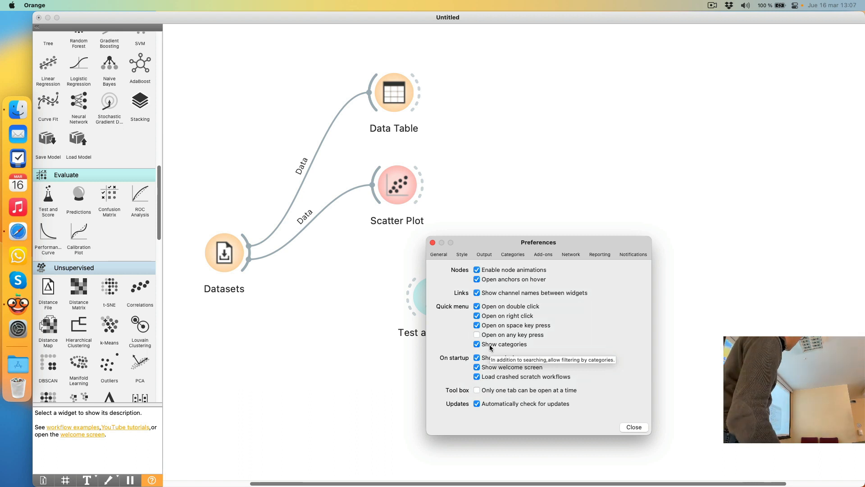
{"action": "left_click", "coordinate": [476, 292]}
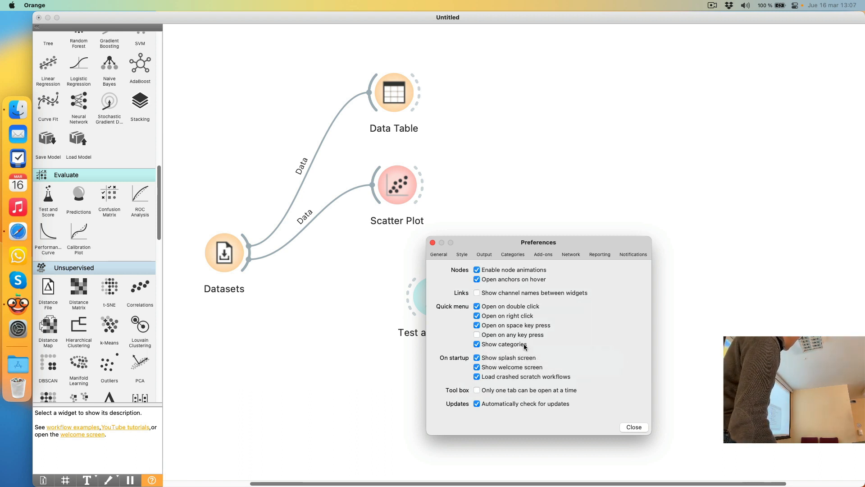
{"action": "left_click", "coordinate": [624, 427]}
{"action": "mouse_move", "coordinate": [236, 260]}
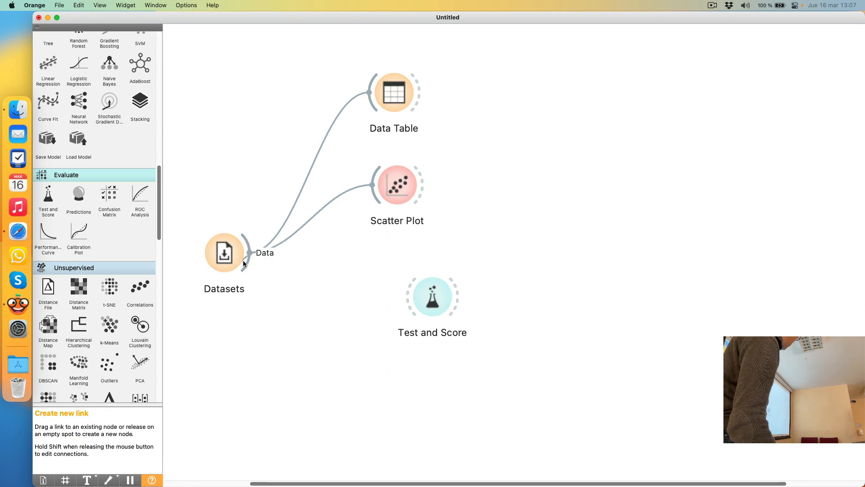
{"action": "left_click_drag", "start_coordinate": [243, 261], "coordinate": [340, 275]}
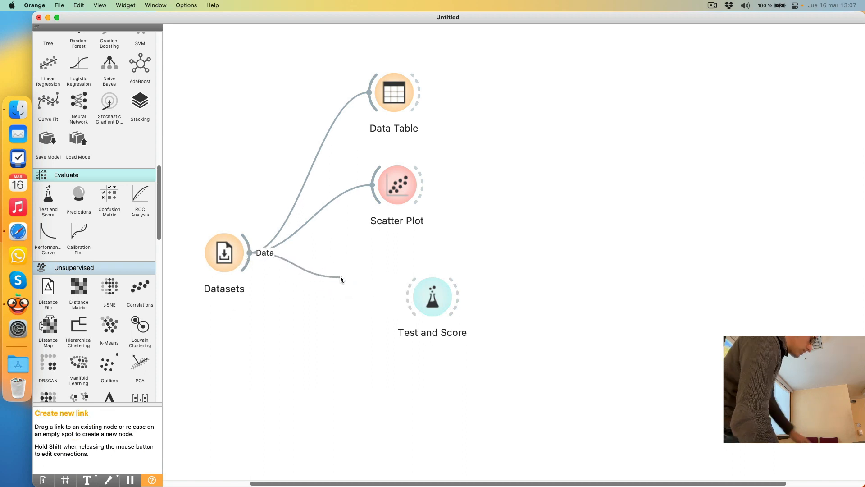
{"action": "key", "text": "Escape"}
Step: Turn showing channel names between widgets back on in the preferences
{"action": "left_click", "coordinate": [35, 6]}
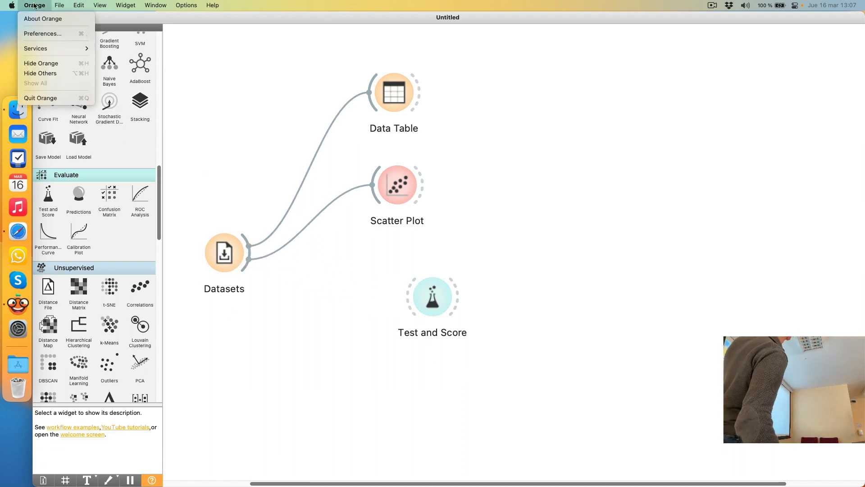
{"action": "left_click", "coordinate": [43, 33]}
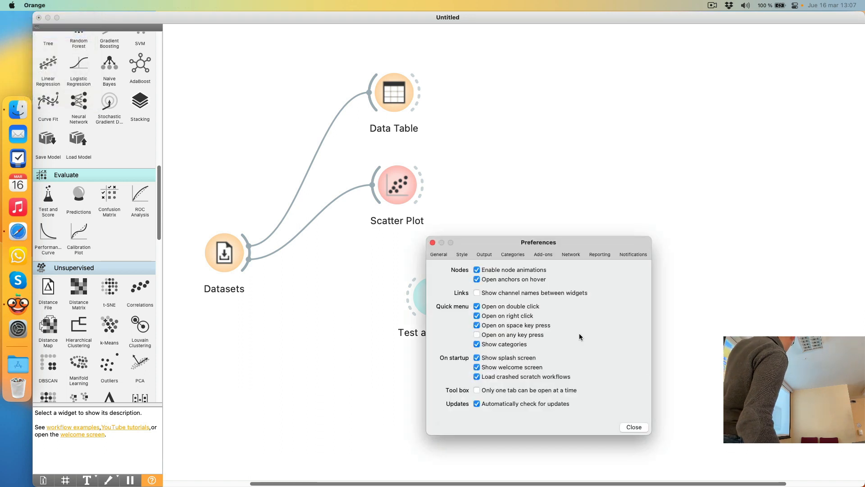
{"action": "left_click", "coordinate": [536, 294]}
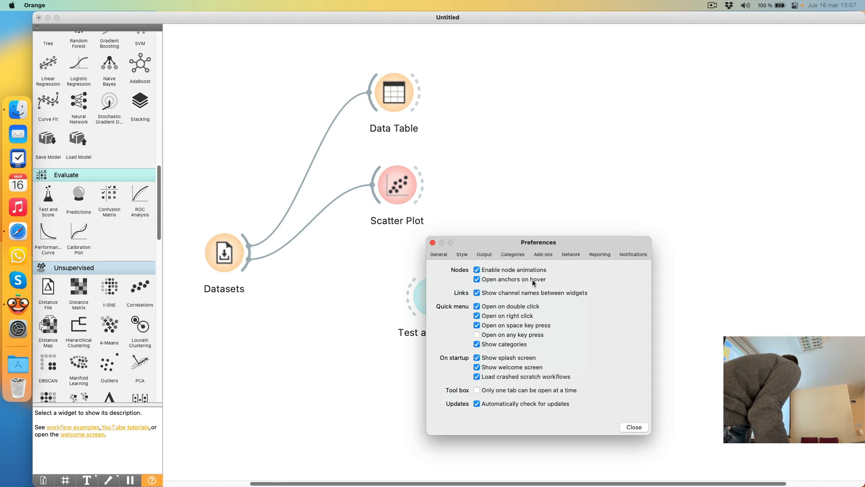
Step: Turn off opening anchors on hover, and try out a link from Datasets to Test and Score before cancelling it
{"action": "left_click", "coordinate": [533, 280]}
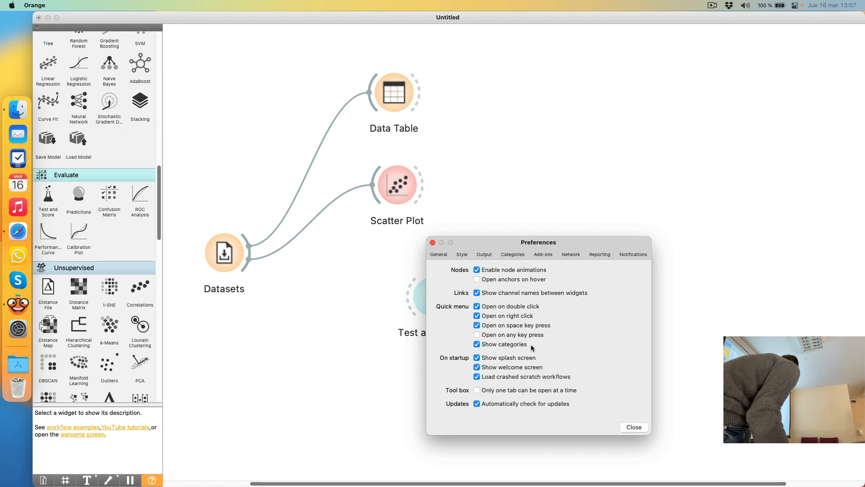
{"action": "left_click", "coordinate": [633, 426]}
{"action": "left_click_drag", "start_coordinate": [251, 261], "coordinate": [415, 307]}
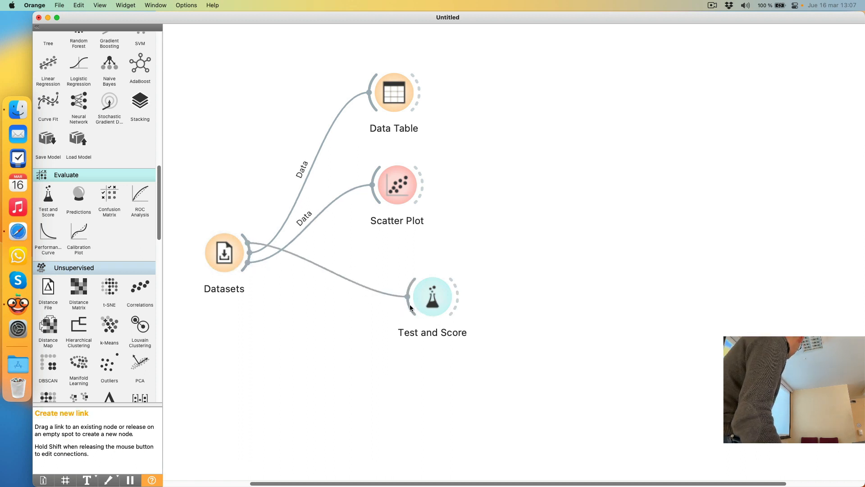
{"action": "key", "text": "Escape"}
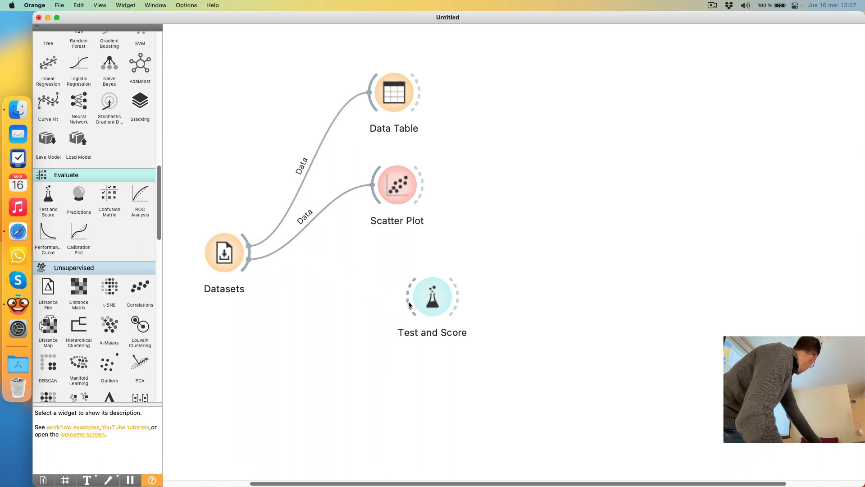
Step: Re-enable opening anchors on hover in the preferences, and link Datasets to the Data input of Test and Score
{"action": "left_click", "coordinate": [39, 5]}
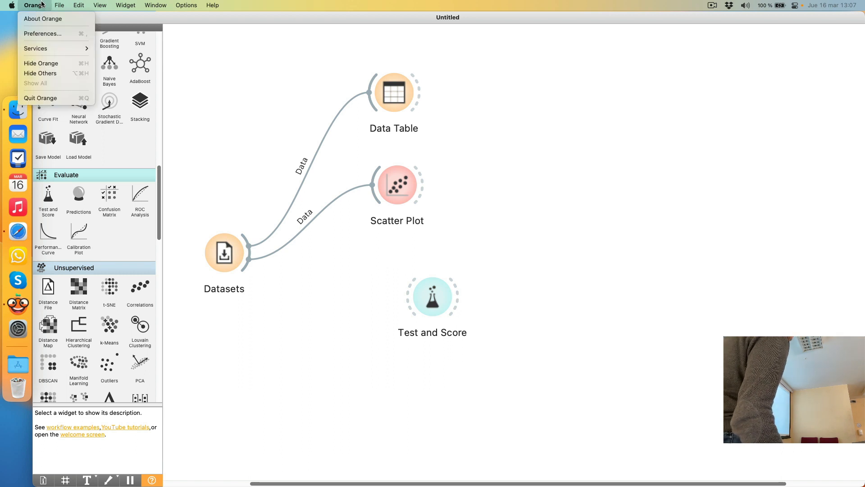
{"action": "left_click", "coordinate": [44, 34]}
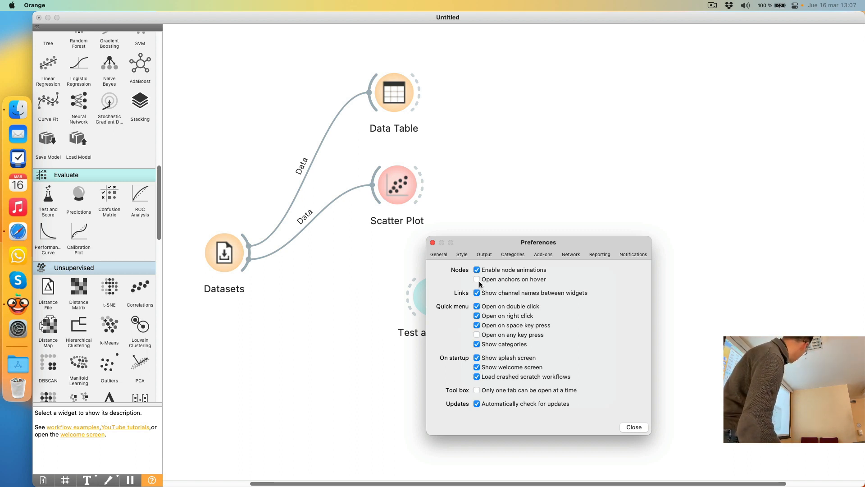
{"action": "left_click", "coordinate": [477, 279]}
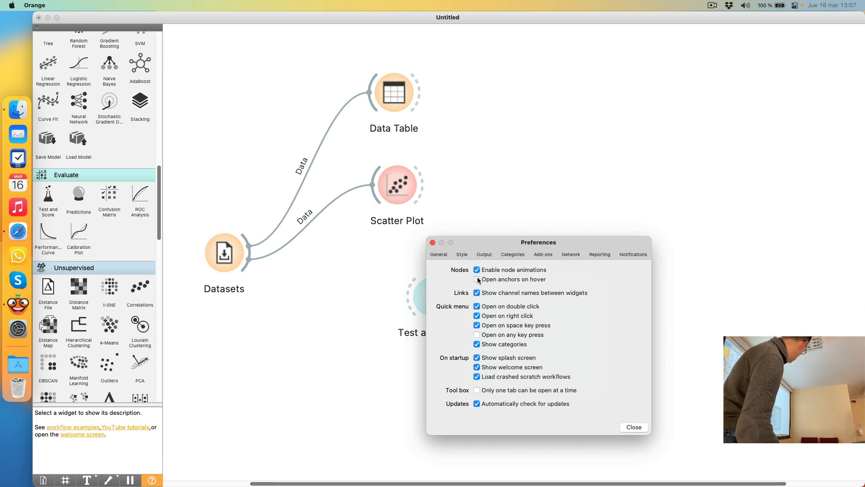
{"action": "left_click", "coordinate": [433, 242]}
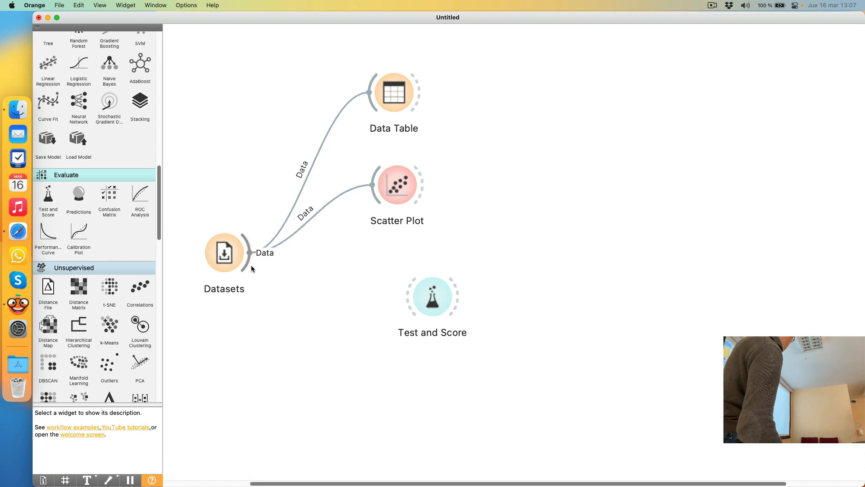
{"action": "left_click_drag", "start_coordinate": [249, 265], "coordinate": [414, 282]}
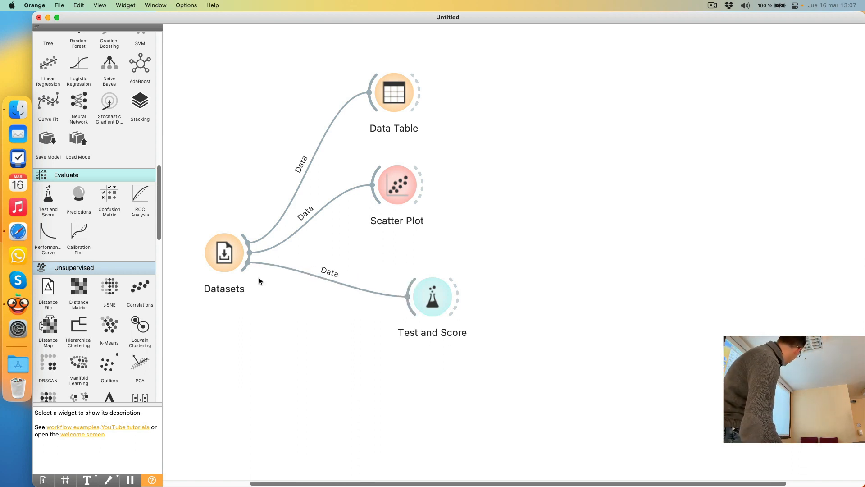
Step: Try rerouting the Datasets link to Test and Score's Test Data input in the link editor, and cancel the edit
{"action": "double_click", "coordinate": [319, 276]}
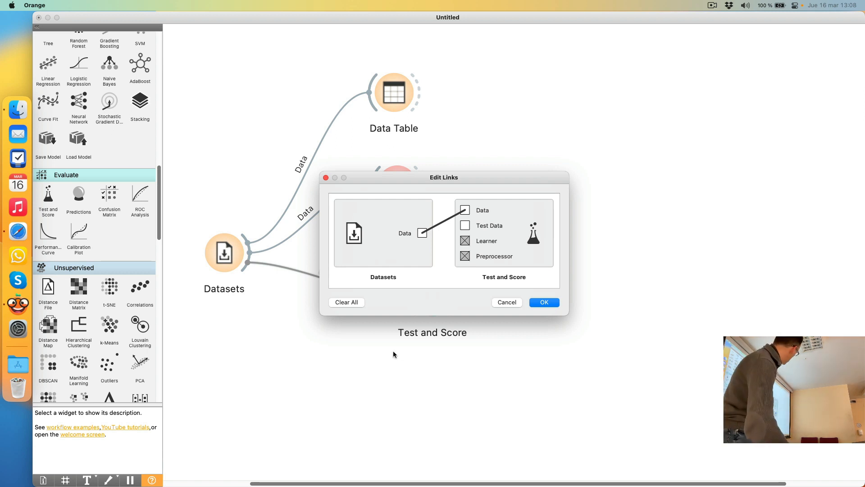
{"action": "left_click", "coordinate": [444, 224]}
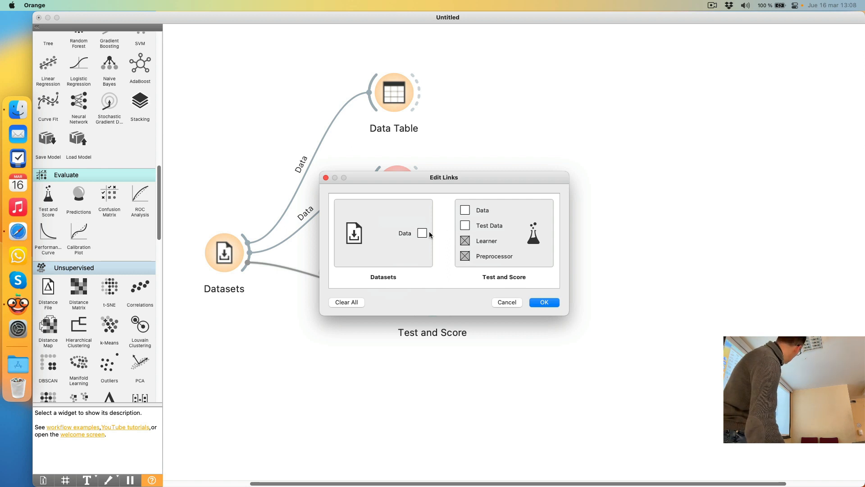
{"action": "left_click_drag", "start_coordinate": [423, 234], "coordinate": [466, 225]}
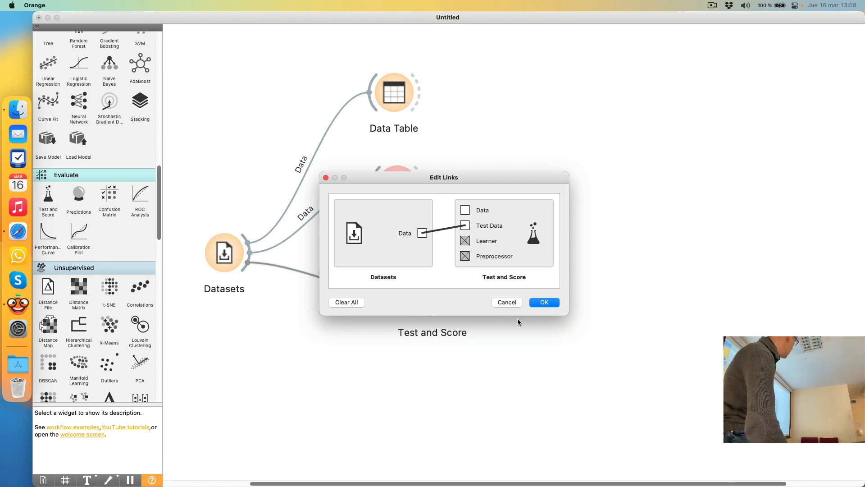
{"action": "left_click", "coordinate": [507, 301]}
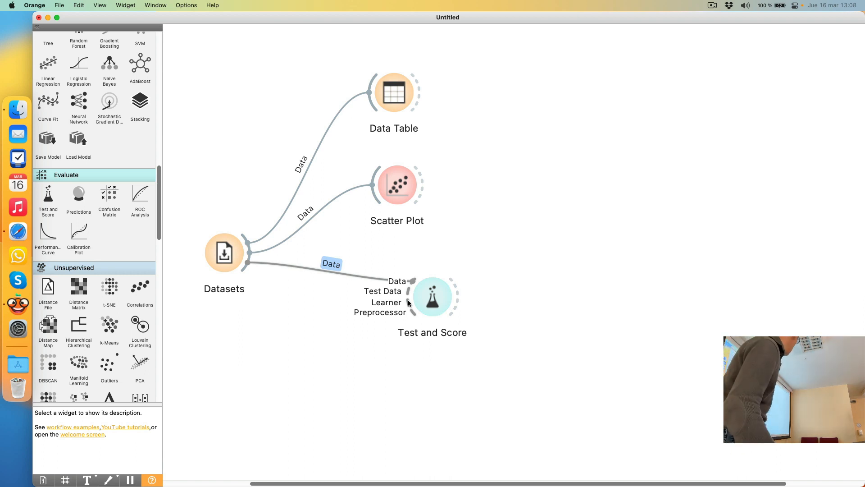
Step: Open Test and Score clear of the workflow, and add a kNN model below Datasets linked to its Learner input
{"action": "double_click", "coordinate": [434, 295]}
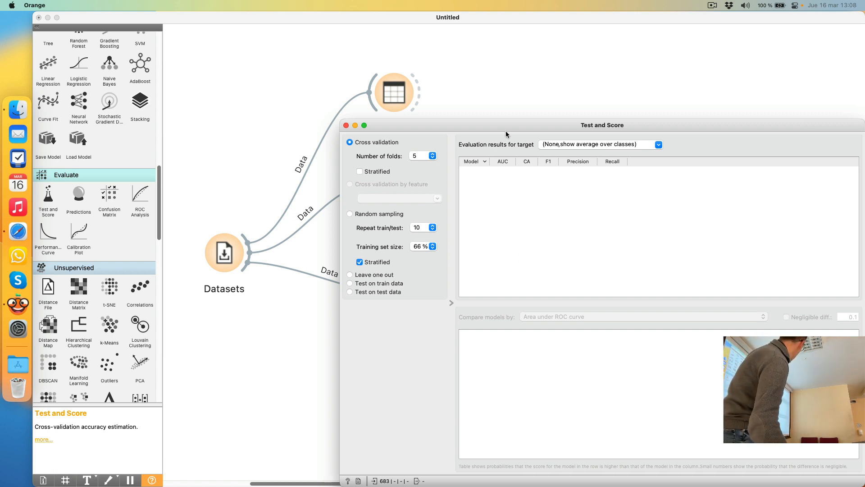
{"action": "left_click_drag", "start_coordinate": [509, 126], "coordinate": [713, 83]}
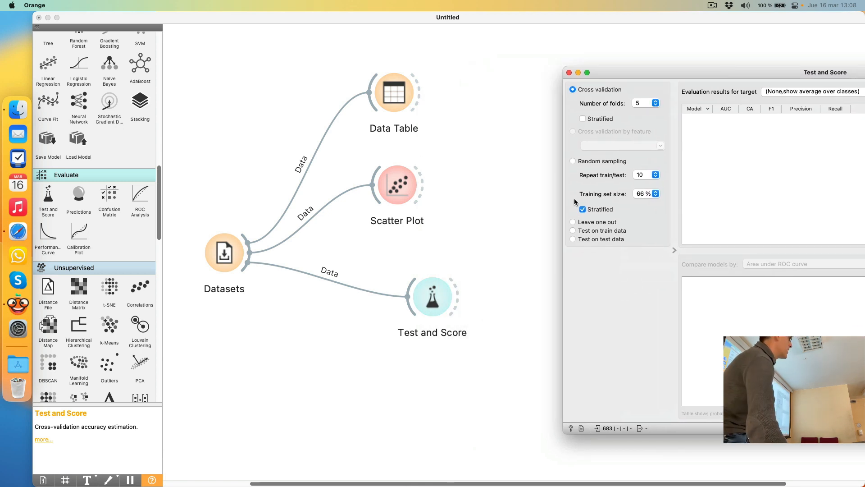
{"action": "scroll", "coordinate": [74, 225], "scroll_direction": "up", "scroll_amount": 5}
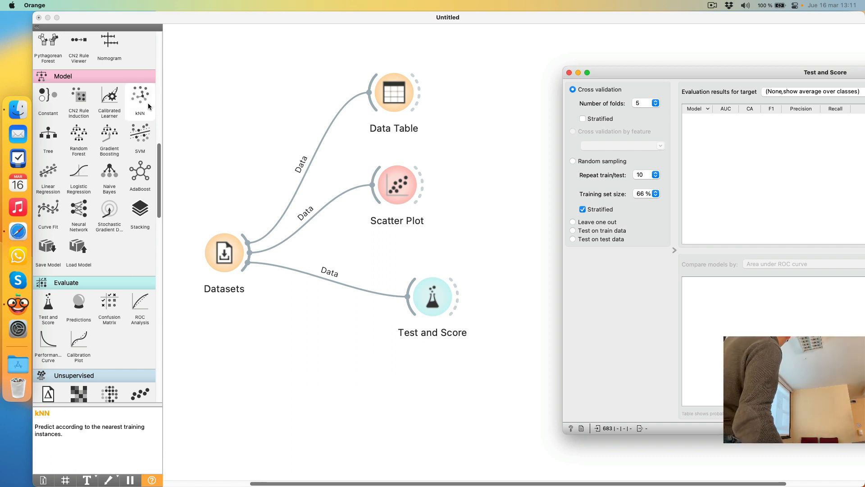
{"action": "left_click_drag", "start_coordinate": [145, 101], "coordinate": [285, 352]}
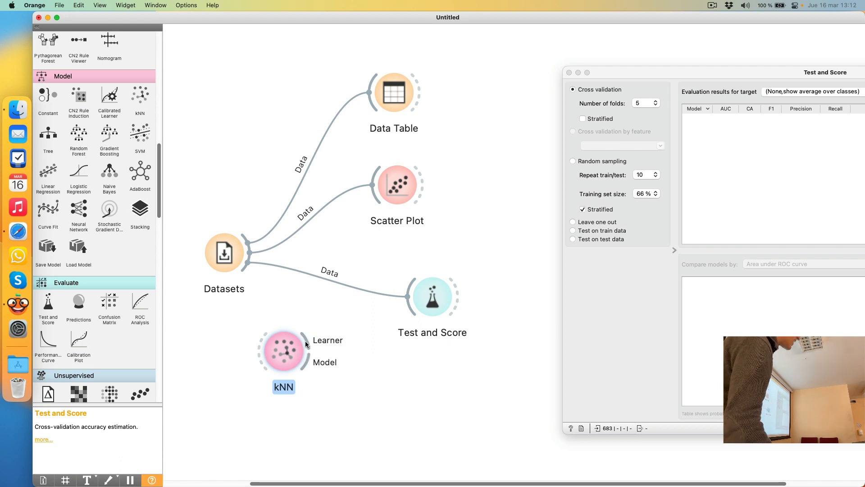
{"action": "left_click_drag", "start_coordinate": [305, 341], "coordinate": [403, 300]}
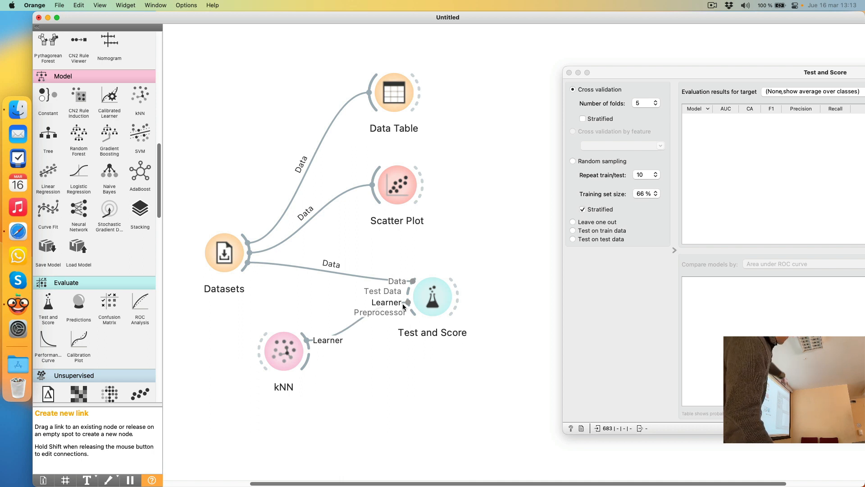
{"action": "left_click_drag", "start_coordinate": [403, 307], "coordinate": [403, 307]}
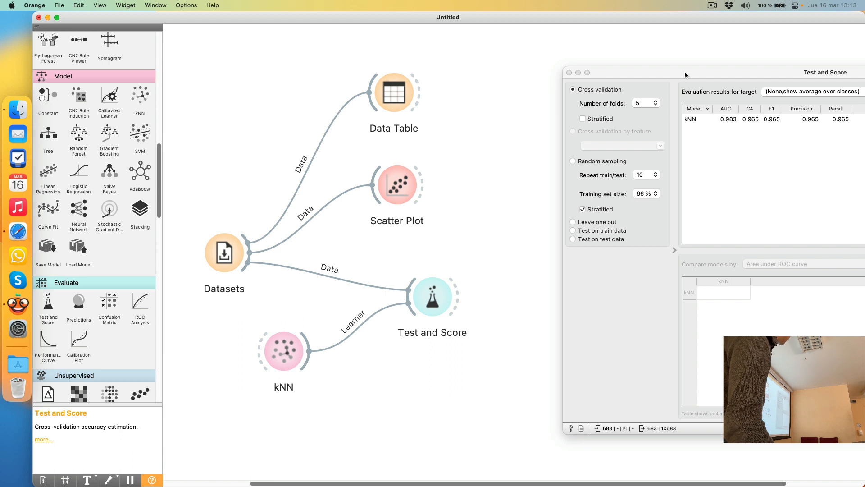
Step: Compare the kNN evaluation results for the benign and malign target classes, and return to the average over classes
{"action": "left_click_drag", "start_coordinate": [685, 75], "coordinate": [344, 100]}
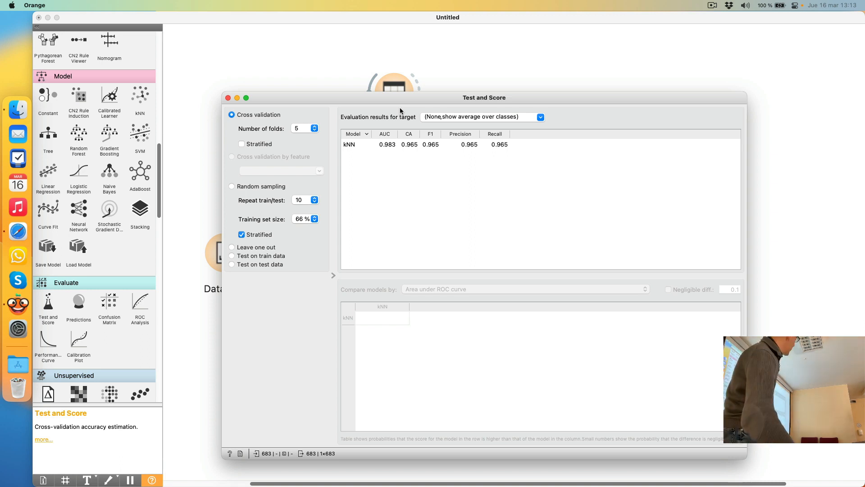
{"action": "left_click", "coordinate": [451, 116]}
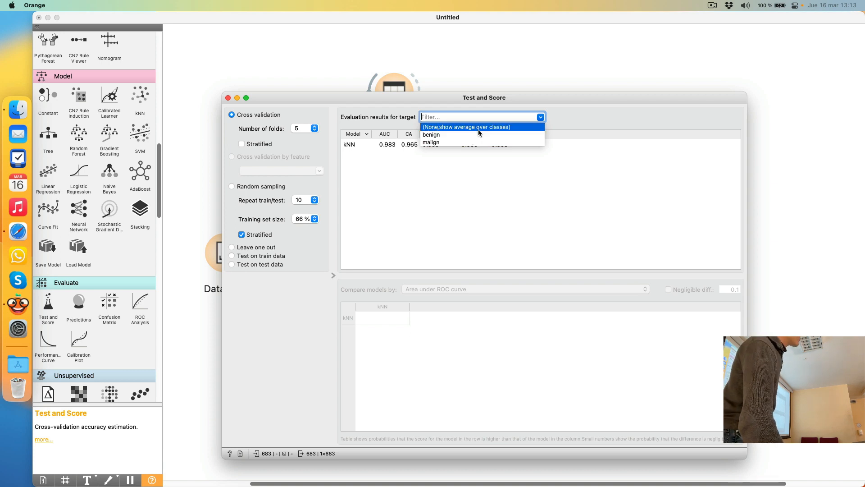
{"action": "left_click", "coordinate": [478, 134]}
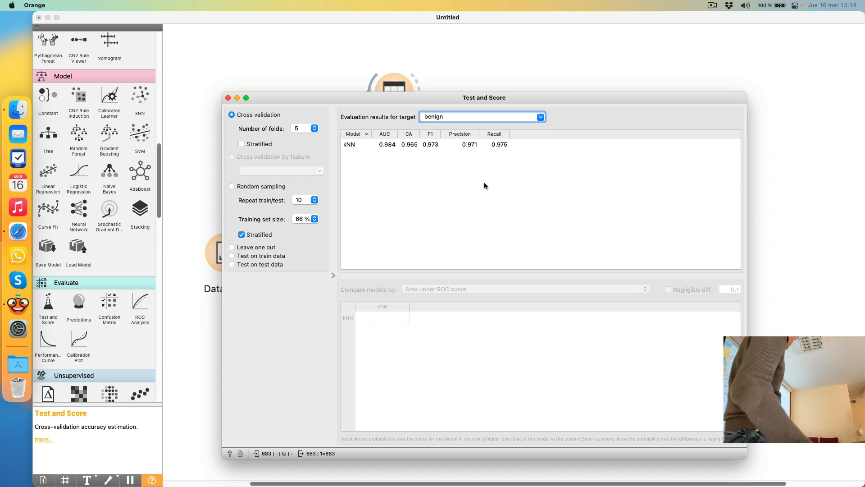
{"action": "left_click", "coordinate": [540, 118]}
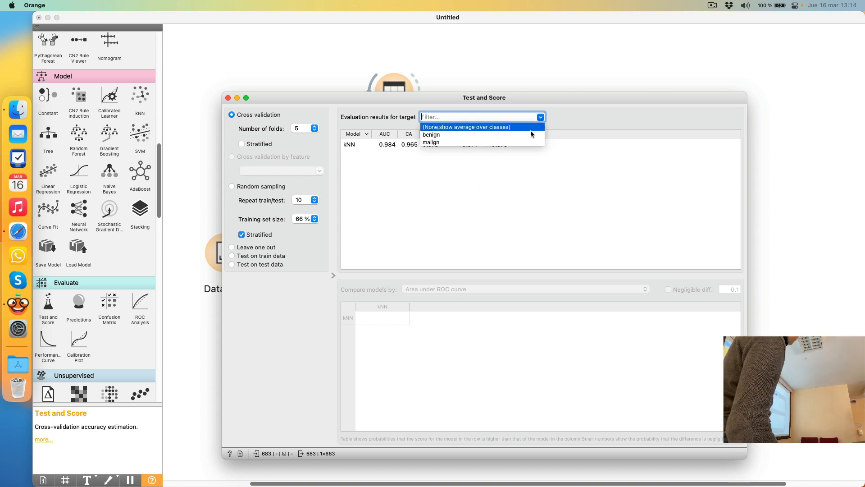
{"action": "left_click", "coordinate": [529, 137]}
{"action": "left_click", "coordinate": [529, 113]}
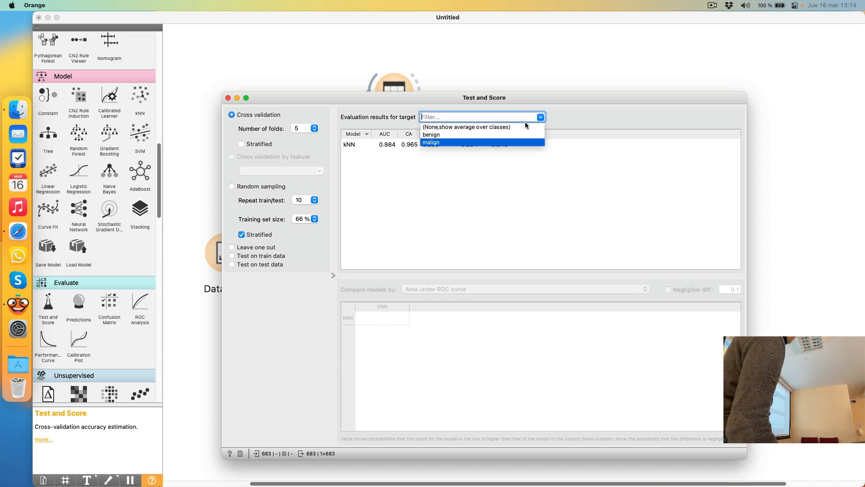
{"action": "left_click", "coordinate": [527, 126]}
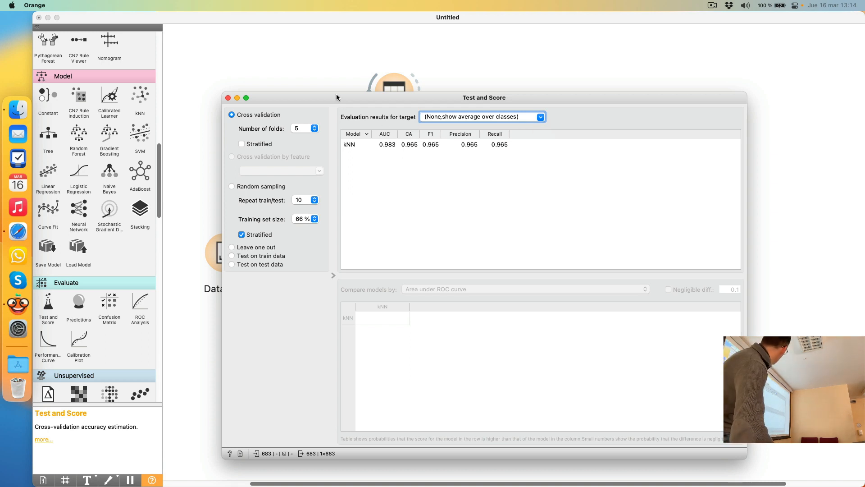
Step: Set cross validation to 10 folds and show the kNN evaluation results for the benign target class
{"action": "left_click", "coordinate": [304, 131]}
{"action": "left_click", "coordinate": [303, 137]}
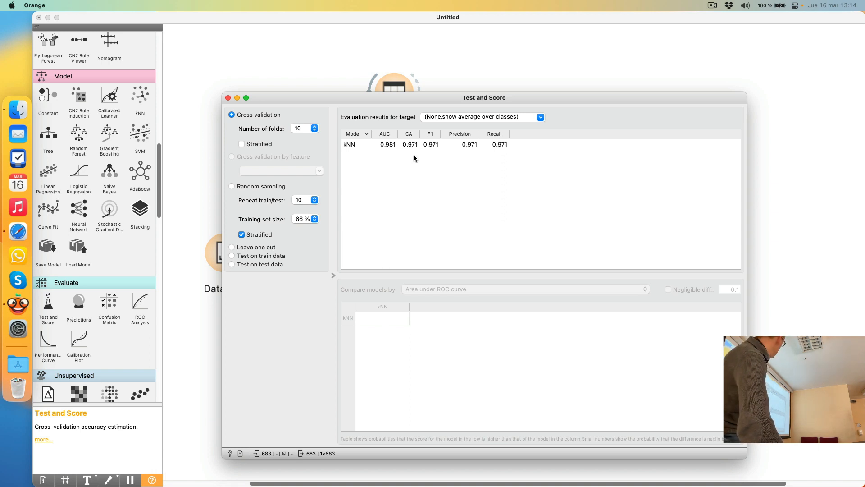
{"action": "left_click", "coordinate": [454, 117]}
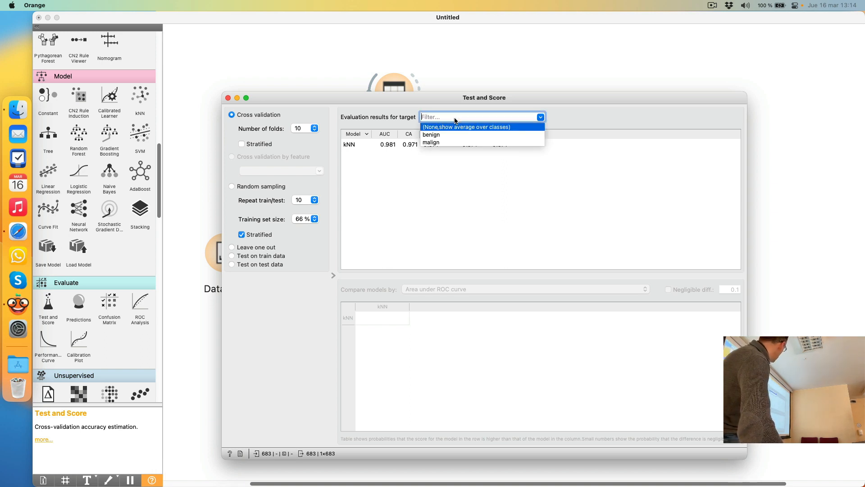
{"action": "left_click", "coordinate": [449, 134]}
{"action": "left_click", "coordinate": [435, 146]}
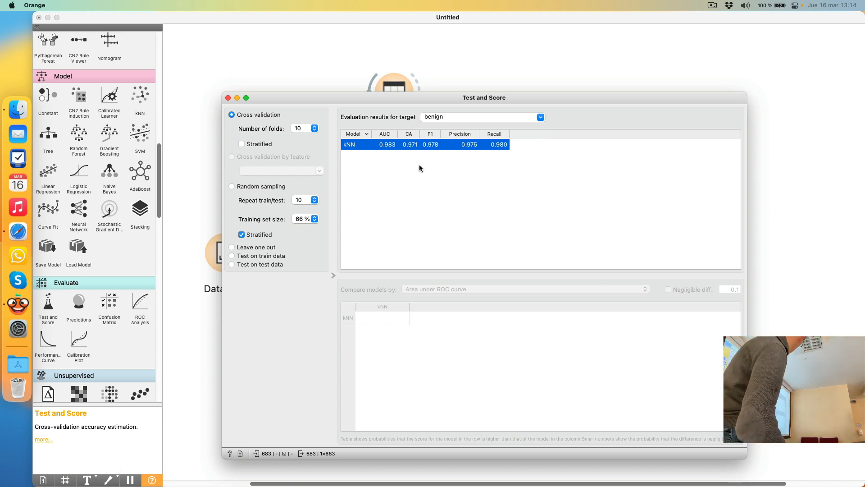
Step: Place Test and Score beside the workflow, add a Tree model linked to its Learner input, and compare the Tree and kNN scores
{"action": "left_click_drag", "start_coordinate": [225, 95], "coordinate": [570, 32]}
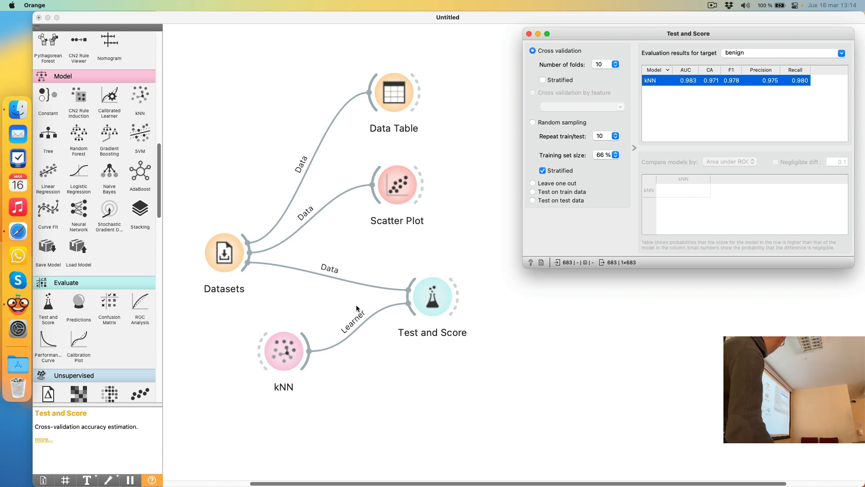
{"action": "left_click_drag", "start_coordinate": [48, 135], "coordinate": [408, 300]}
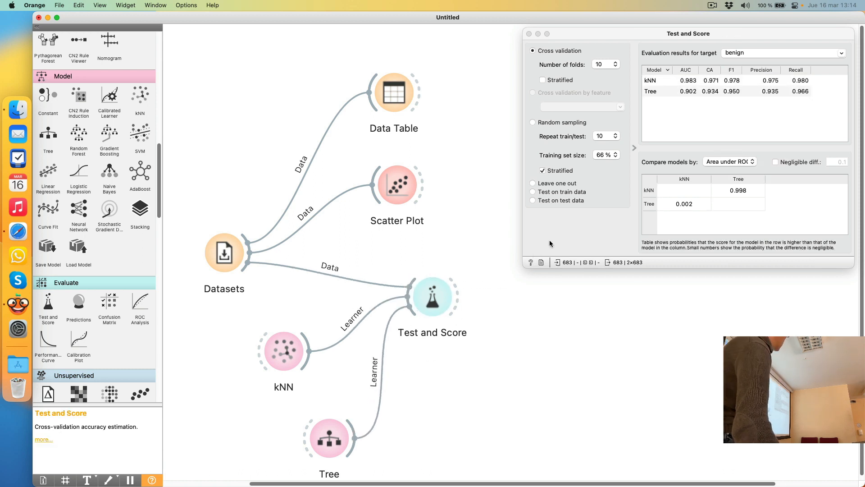
{"action": "left_click", "coordinate": [686, 114]}
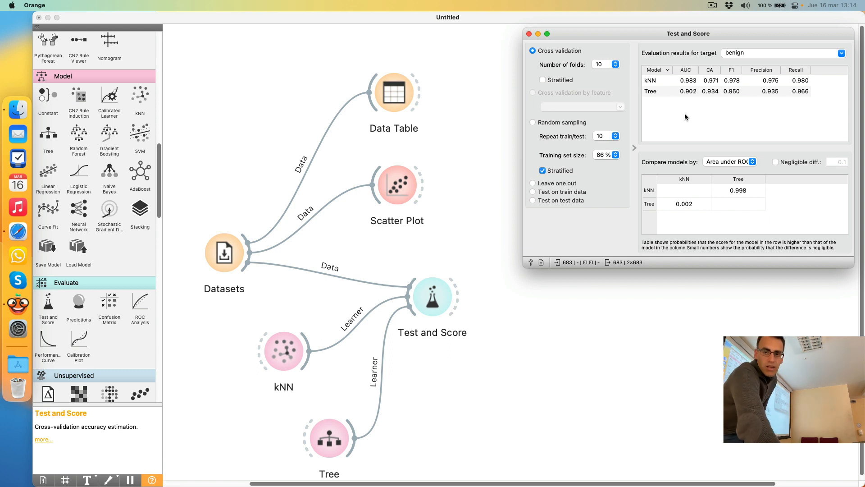
{"action": "left_click", "coordinate": [739, 82]}
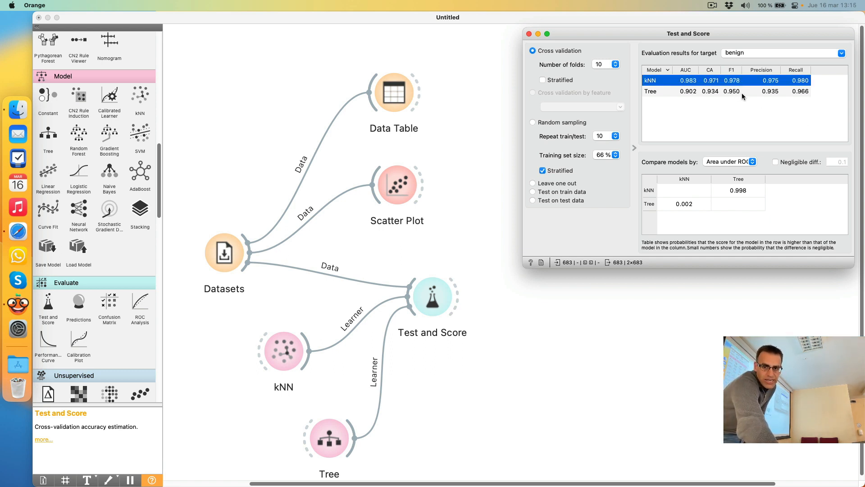
{"action": "left_click", "coordinate": [737, 91]}
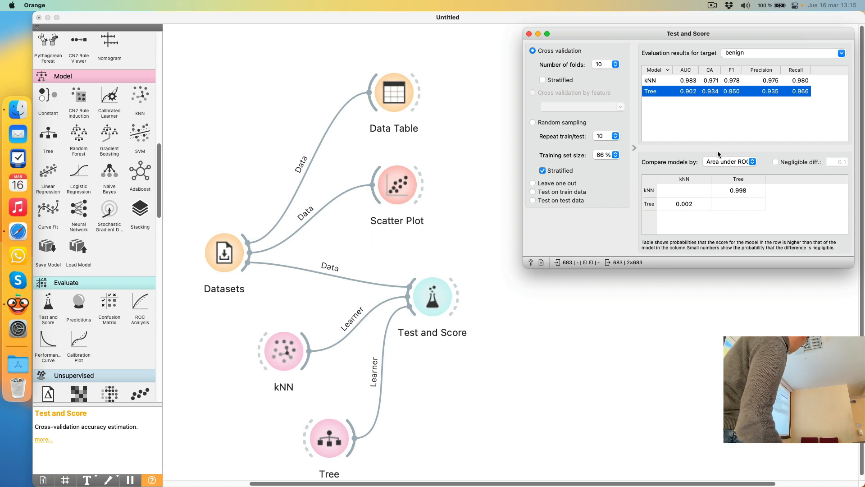
Step: Set the kNN model's number of neighbors to 1, keeping the Euclidean metric, and check its row in the evaluation results
{"action": "double_click", "coordinate": [276, 357]}
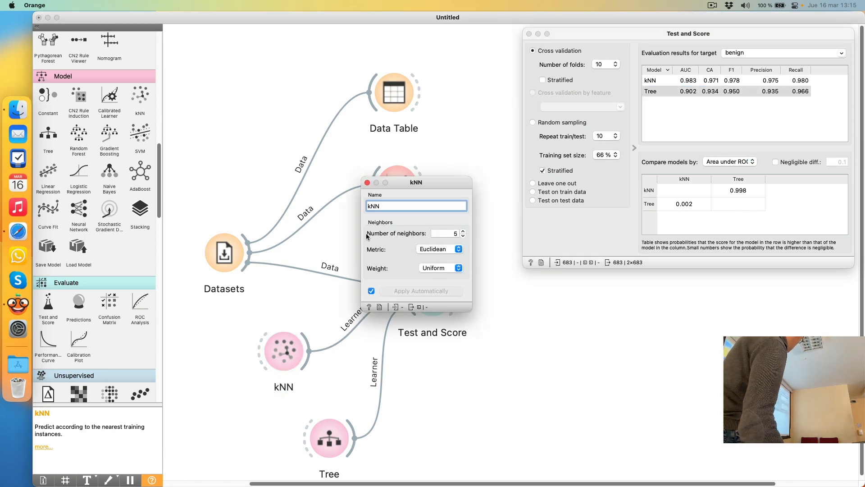
{"action": "left_click_drag", "start_coordinate": [407, 183], "coordinate": [409, 92]}
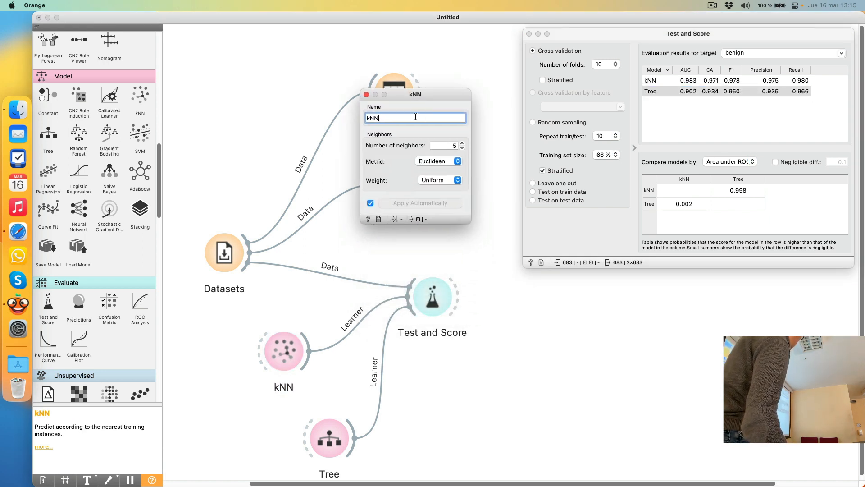
{"action": "left_click", "coordinate": [435, 160]}
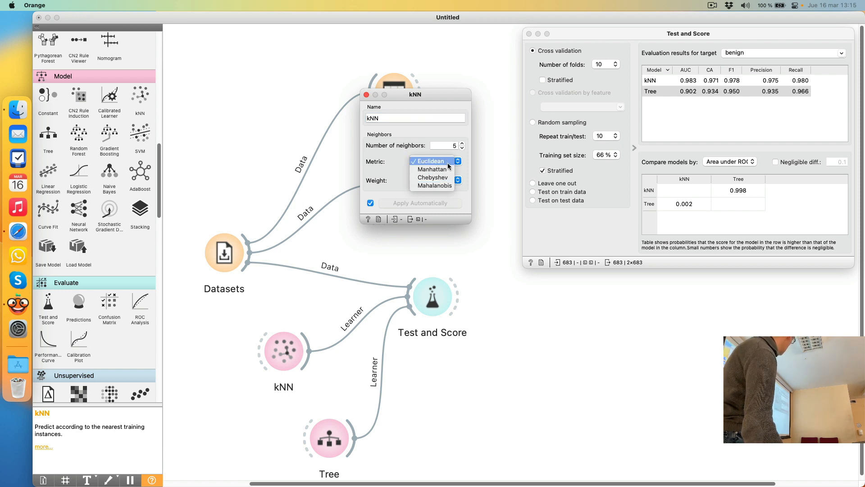
{"action": "left_click", "coordinate": [427, 154]}
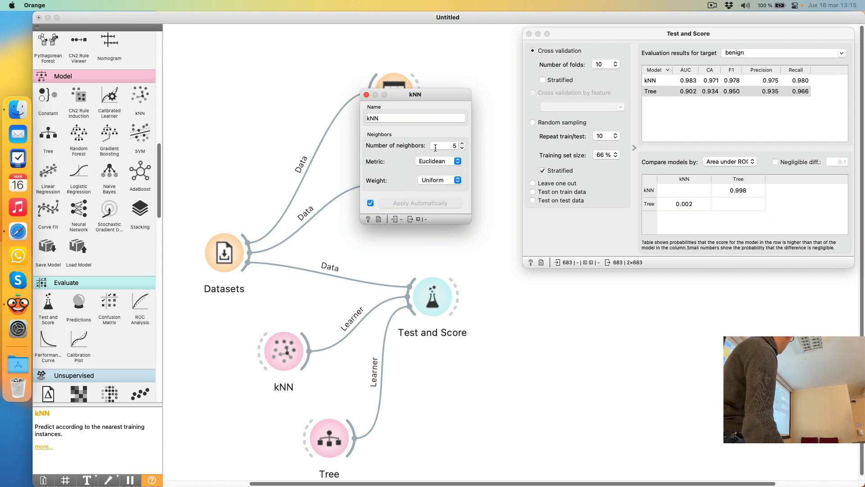
{"action": "double_click", "coordinate": [457, 145]}
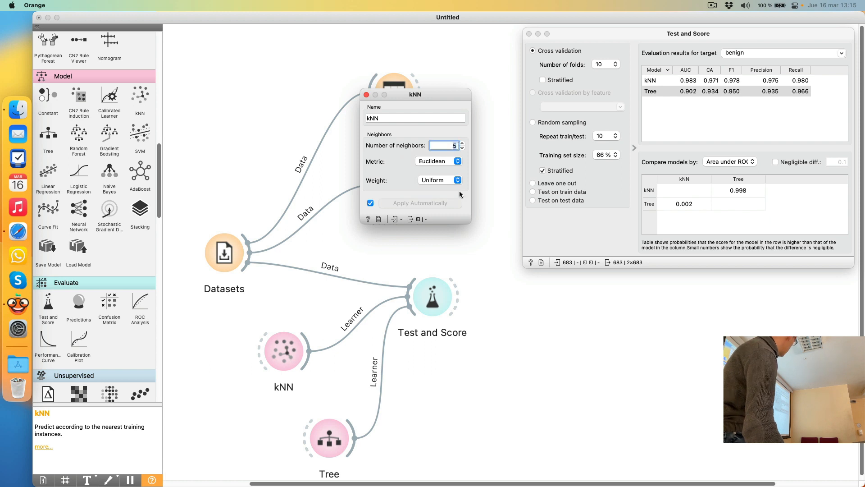
{"action": "type", "text": "1"}
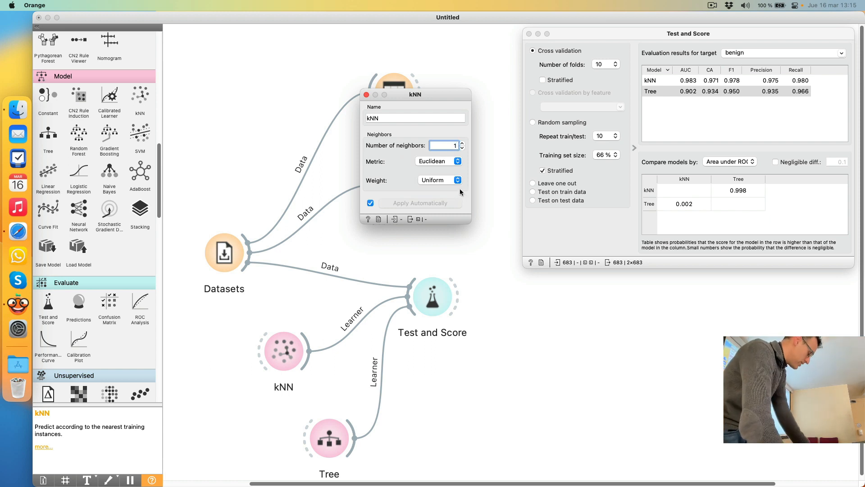
{"action": "left_click", "coordinate": [774, 85]}
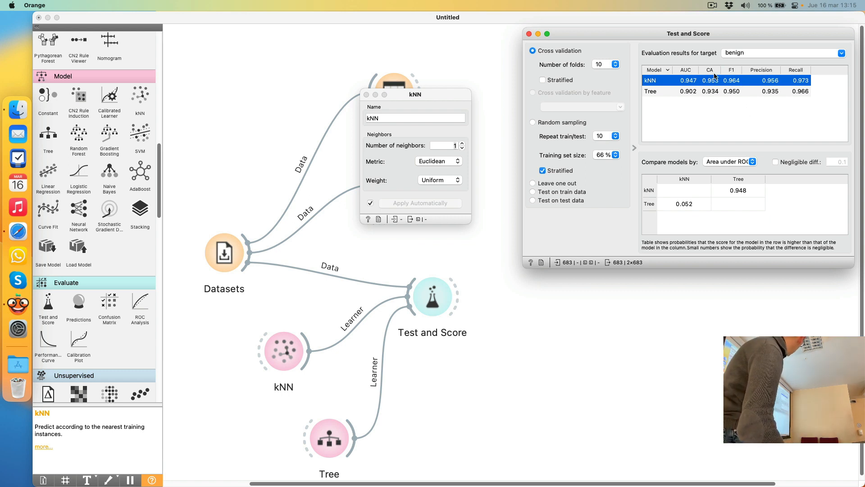
Step: Rename the single-neighbor kNN learner as kNN1 and close its settings
{"action": "left_click", "coordinate": [423, 118]}
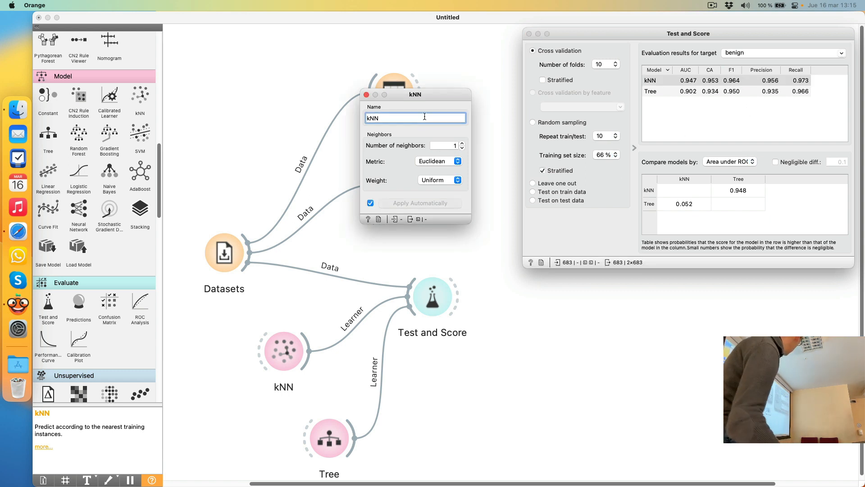
{"action": "type", "text": "1"}
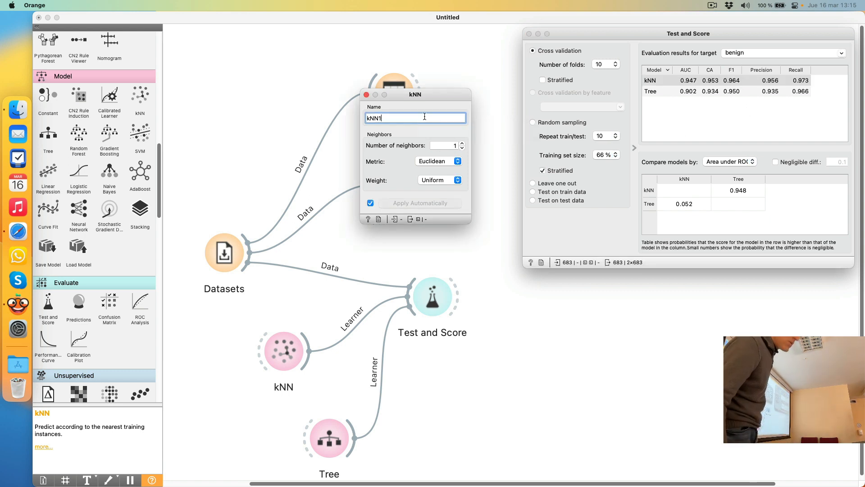
{"action": "key", "text": "Return"}
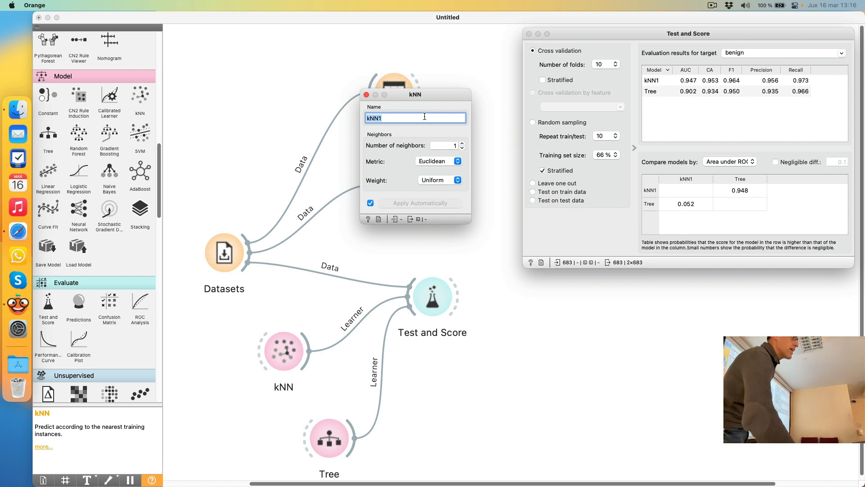
{"action": "left_click", "coordinate": [367, 94]}
Step: Add a second kNN model below the first, name it kNN5 with 5 neighbors, and link it to Test and Score's Learner input
{"action": "left_click_drag", "start_coordinate": [145, 113], "coordinate": [241, 425]}
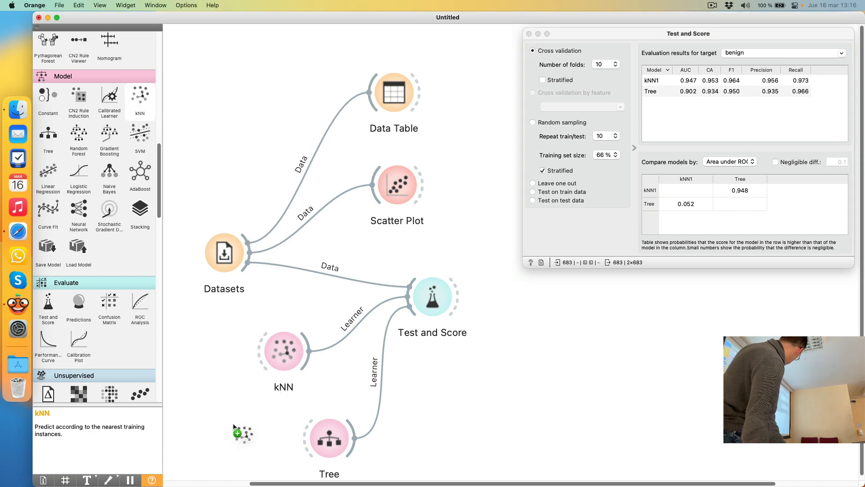
{"action": "double_click", "coordinate": [237, 425]}
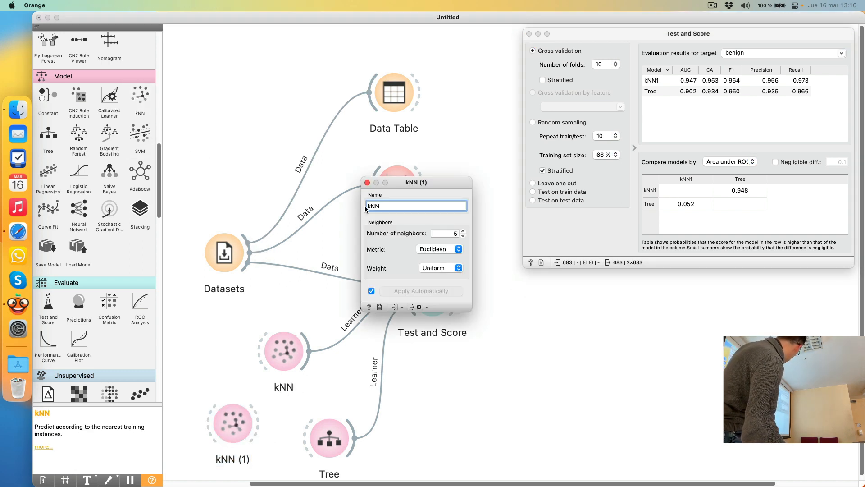
{"action": "type", "text": "5"}
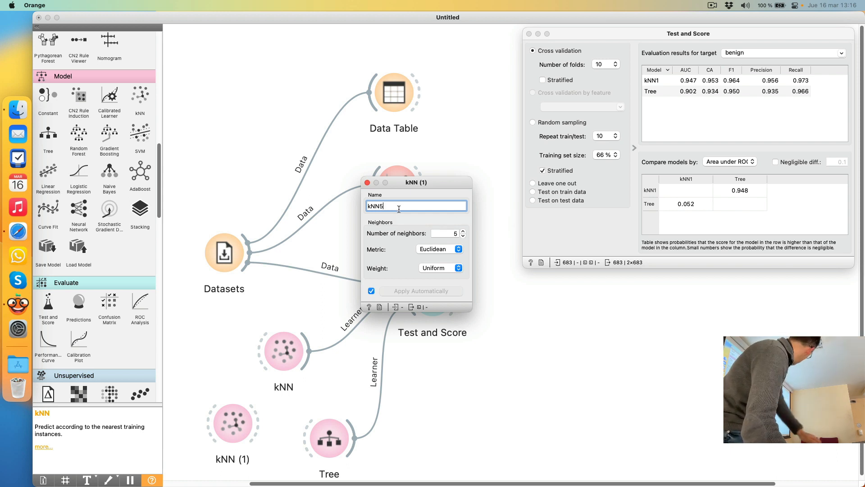
{"action": "left_click", "coordinate": [453, 233]}
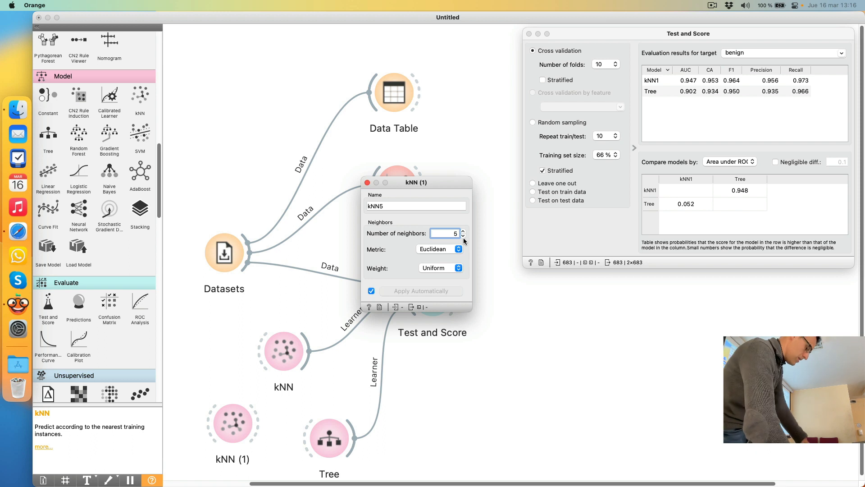
{"action": "left_click", "coordinate": [367, 183]}
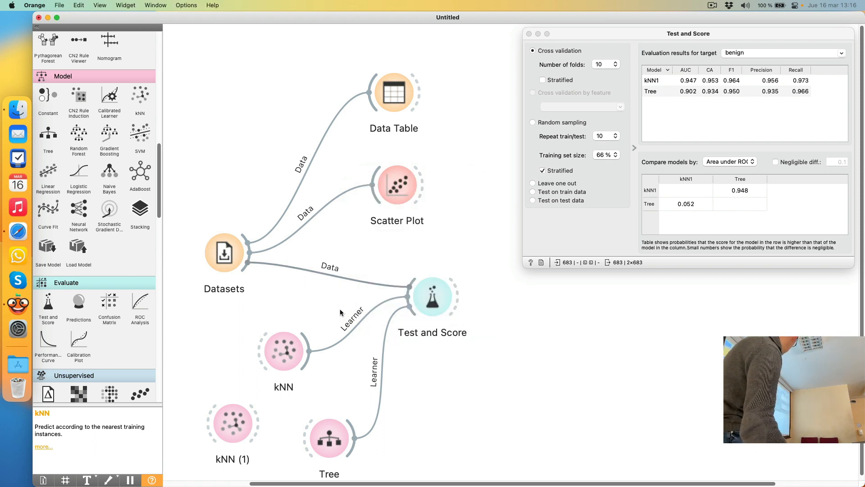
{"action": "left_click_drag", "start_coordinate": [257, 418], "coordinate": [405, 303]}
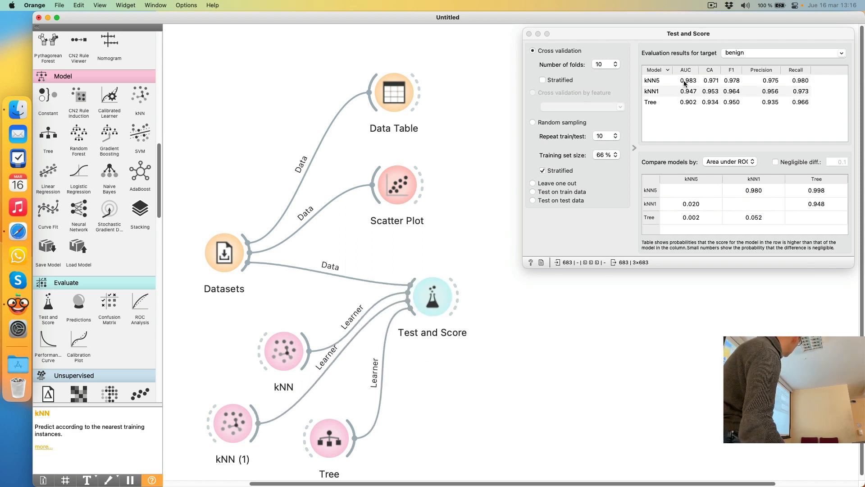
Step: Compare the evaluation scores of kNN5, kNN1 and Tree, and close the Test and Score results
{"action": "left_click", "coordinate": [685, 85]}
{"action": "left_click", "coordinate": [686, 91]}
{"action": "left_click", "coordinate": [689, 102]}
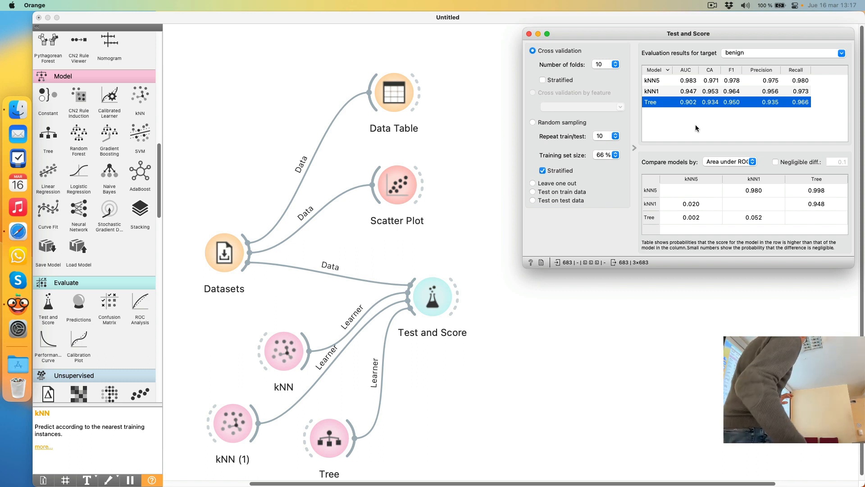
{"action": "left_click", "coordinate": [529, 34]}
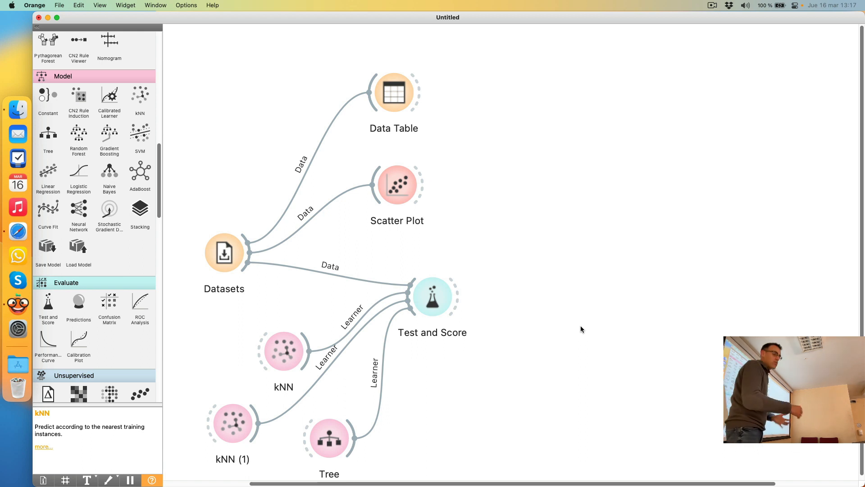
Step: Add a Data Table linked to Test and Score's Predictions output, and open it
{"action": "mouse_move", "coordinate": [457, 289]}
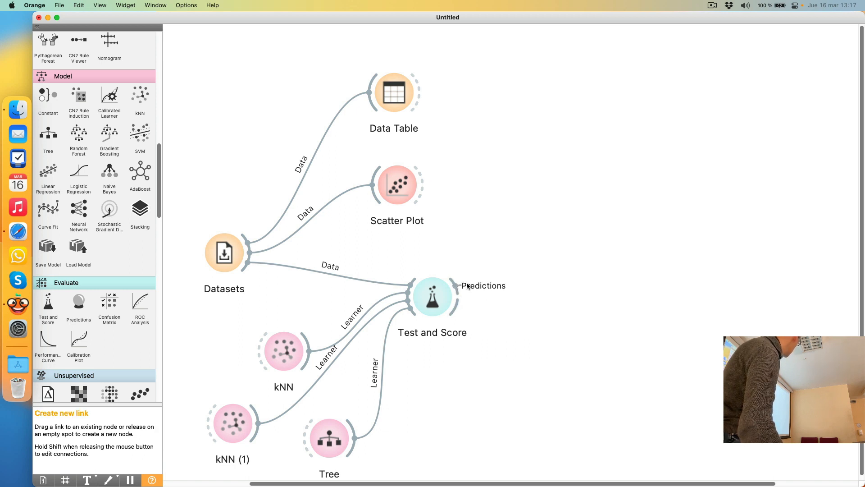
{"action": "left_click_drag", "start_coordinate": [501, 273], "coordinate": [557, 226]}
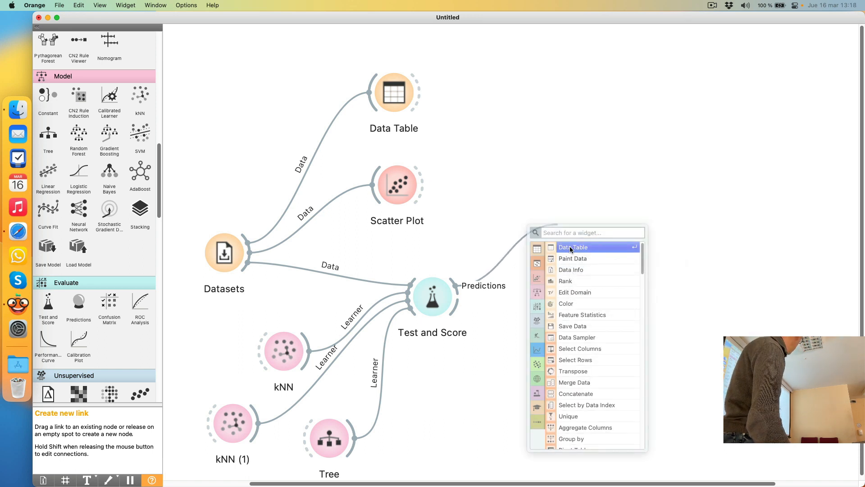
{"action": "left_click", "coordinate": [570, 248]}
{"action": "double_click", "coordinate": [581, 231]}
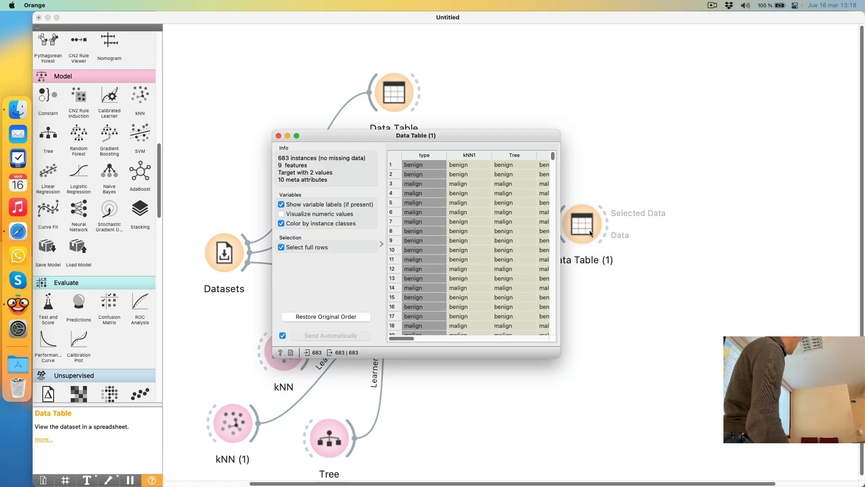
Step: Enlarge the Data Table (1) window and reposition it over the canvas so the predictions, class probabilities and fold columns fit
{"action": "left_click_drag", "start_coordinate": [484, 134], "coordinate": [344, 34]}
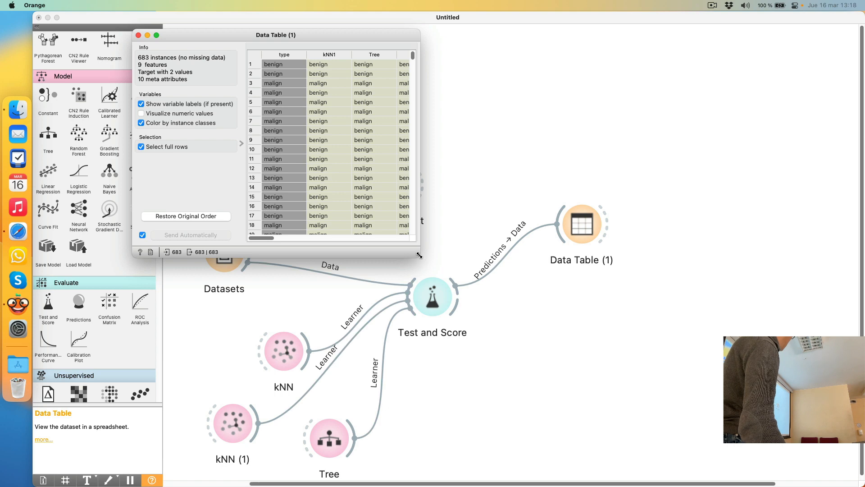
{"action": "left_click_drag", "start_coordinate": [419, 255], "coordinate": [863, 484]}
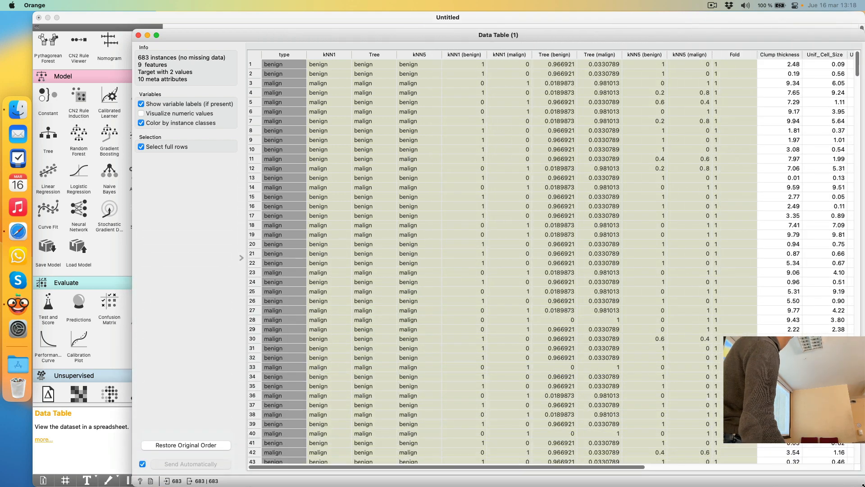
{"action": "left_click_drag", "start_coordinate": [132, 186], "coordinate": [58, 192]}
{"action": "left_click_drag", "start_coordinate": [212, 37], "coordinate": [298, 429]}
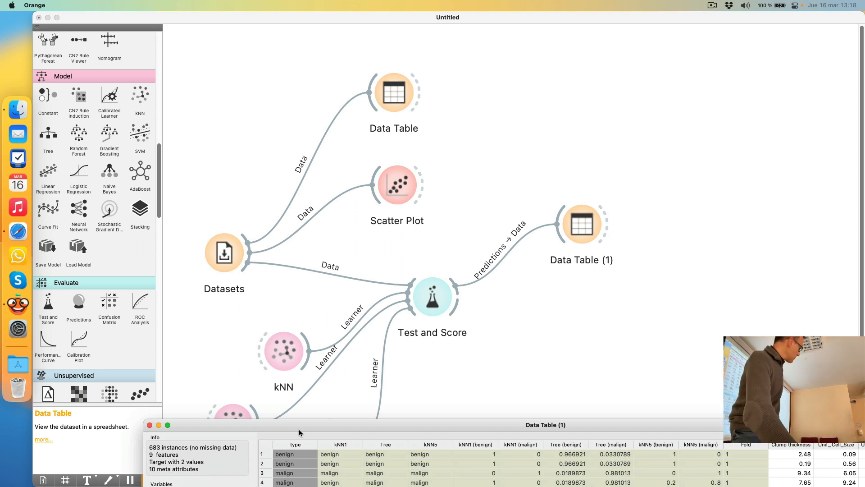
{"action": "left_click_drag", "start_coordinate": [332, 429], "coordinate": [201, 7]}
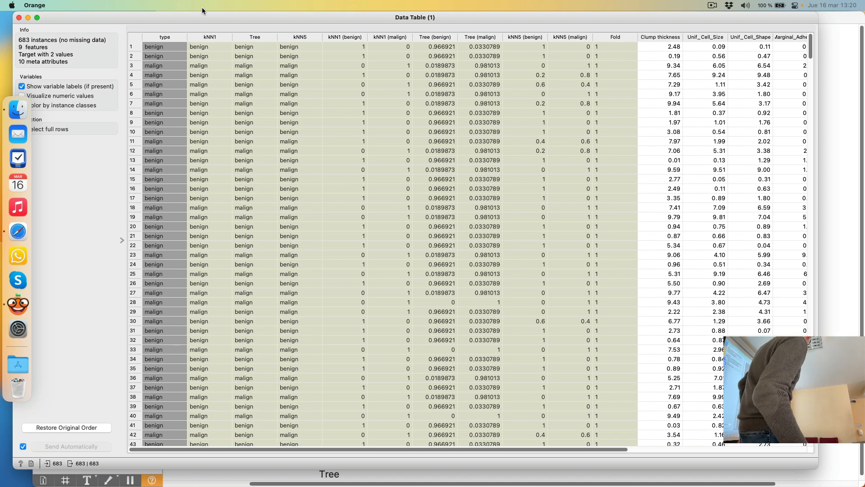
Step: Sort the predictions by Tree (benign) in descending, then ascending order, and examine the tree's probabilities against the actual types
{"action": "left_click", "coordinate": [434, 37]}
{"action": "left_click", "coordinate": [436, 37]}
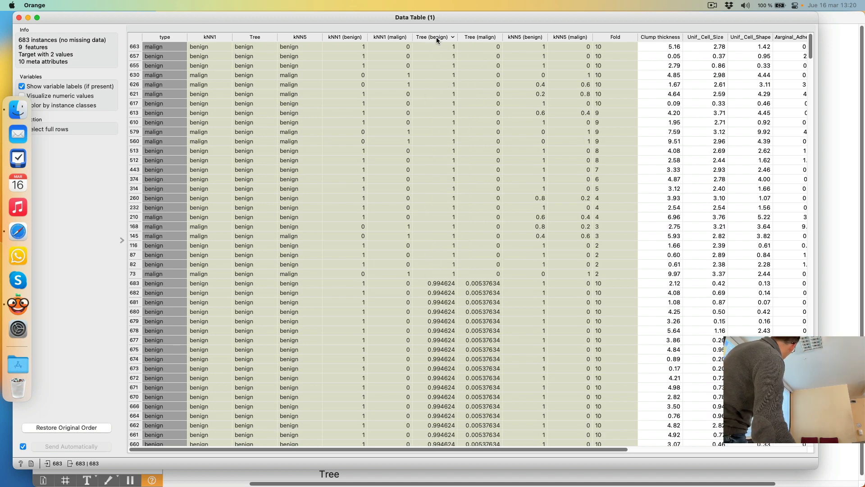
{"action": "left_click", "coordinate": [439, 38]}
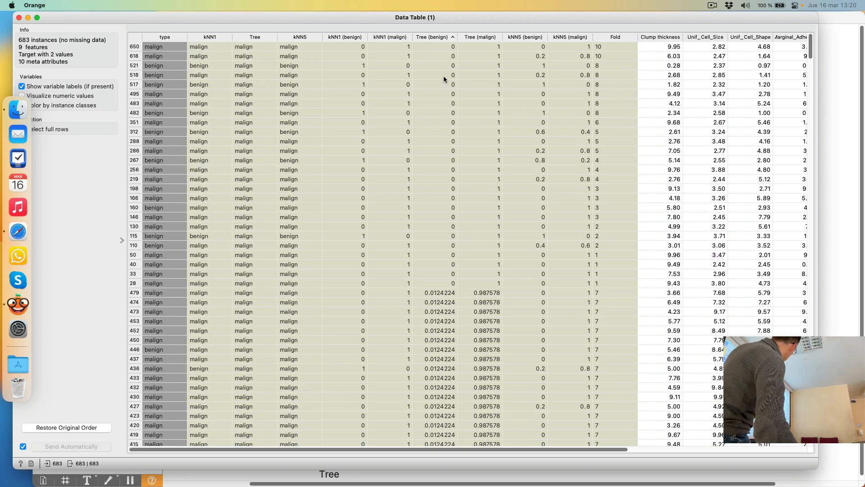
{"action": "scroll", "coordinate": [445, 235], "scroll_direction": "down", "scroll_amount": 20}
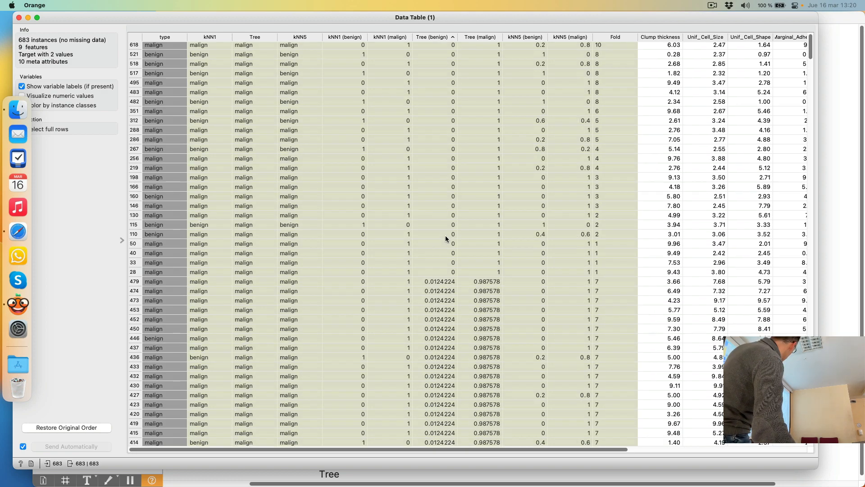
{"action": "scroll", "coordinate": [445, 229], "scroll_direction": "up", "scroll_amount": 20}
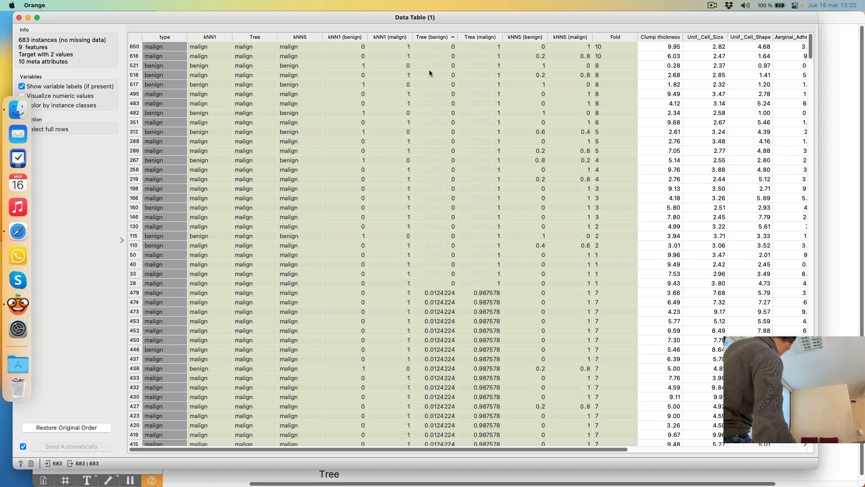
Step: Close the predictions table and connect a new Confusion Matrix widget to the Evaluation Results output of Test and Score
{"action": "left_click", "coordinate": [19, 18]}
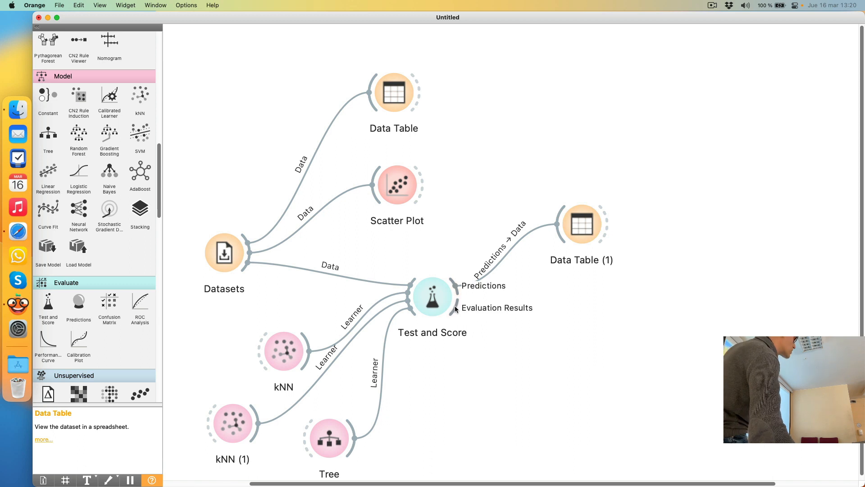
{"action": "left_click_drag", "start_coordinate": [455, 305], "coordinate": [462, 308]}
{"action": "left_click_drag", "start_coordinate": [525, 322], "coordinate": [563, 337]}
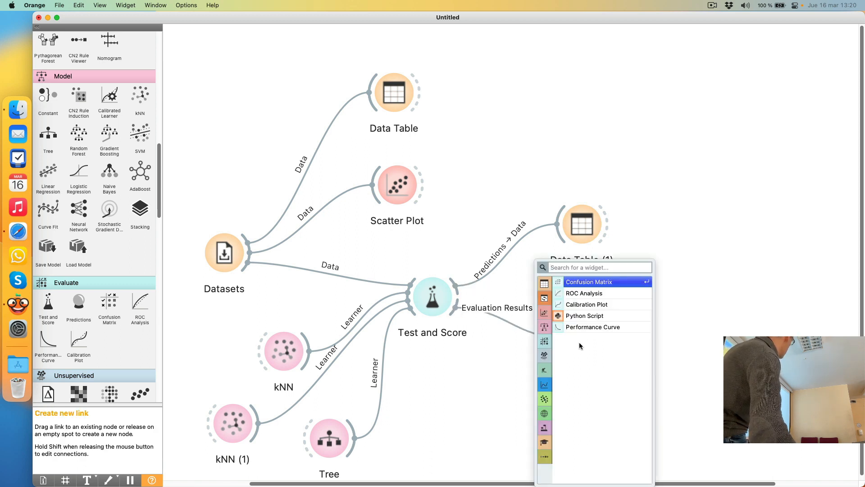
{"action": "left_click", "coordinate": [600, 282]}
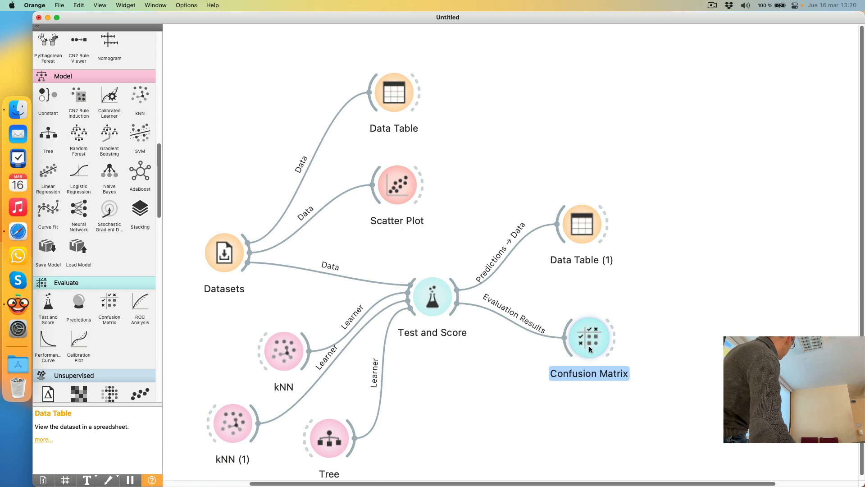
Step: Open the Confusion Matrix, review the results for kNN1, and select the kNN5 learner
{"action": "double_click", "coordinate": [589, 345]}
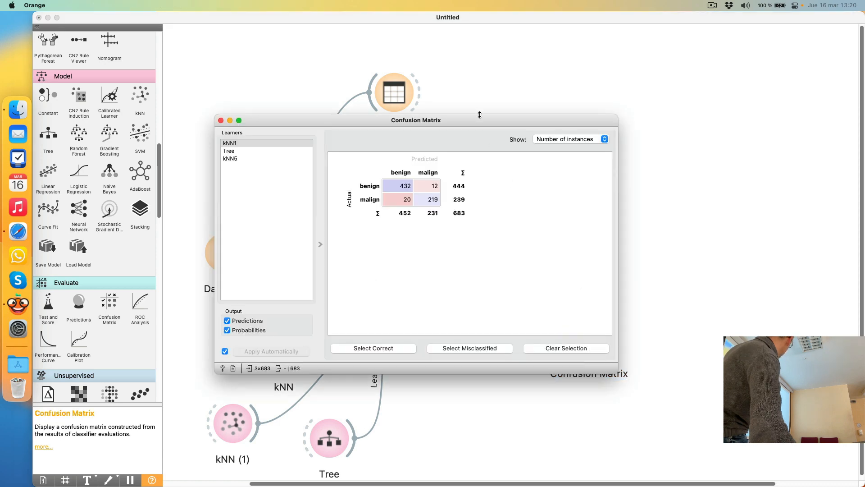
{"action": "left_click_drag", "start_coordinate": [478, 118], "coordinate": [331, 45]}
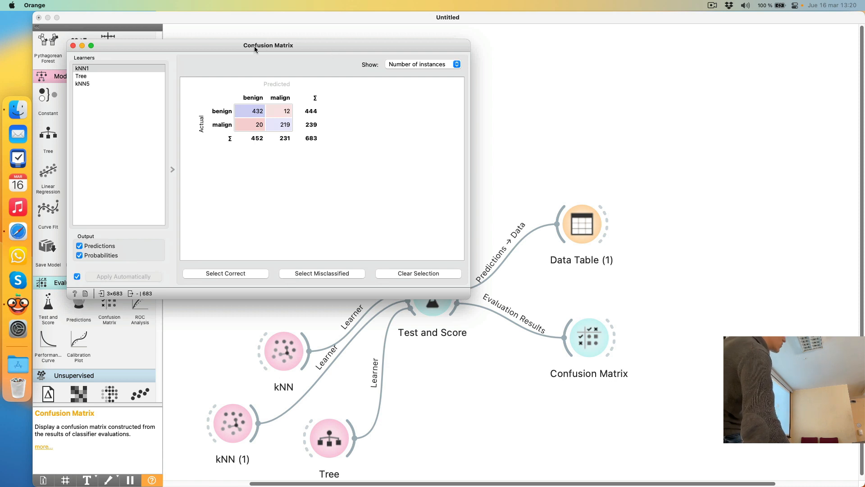
{"action": "left_click", "coordinate": [115, 69]}
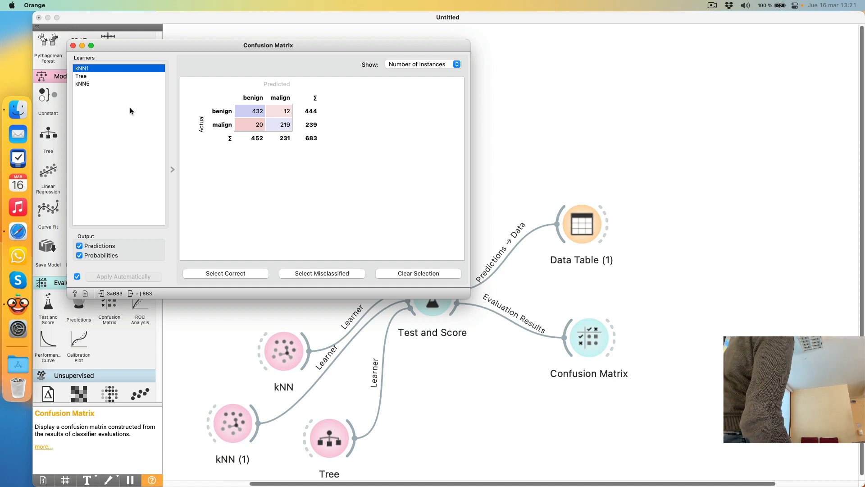
{"action": "left_click", "coordinate": [91, 83]}
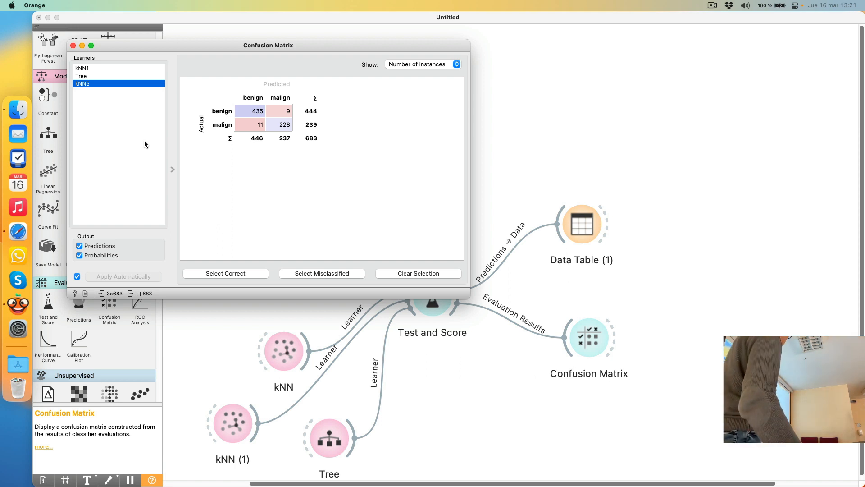
{"action": "left_click_drag", "start_coordinate": [307, 46], "coordinate": [243, 62]}
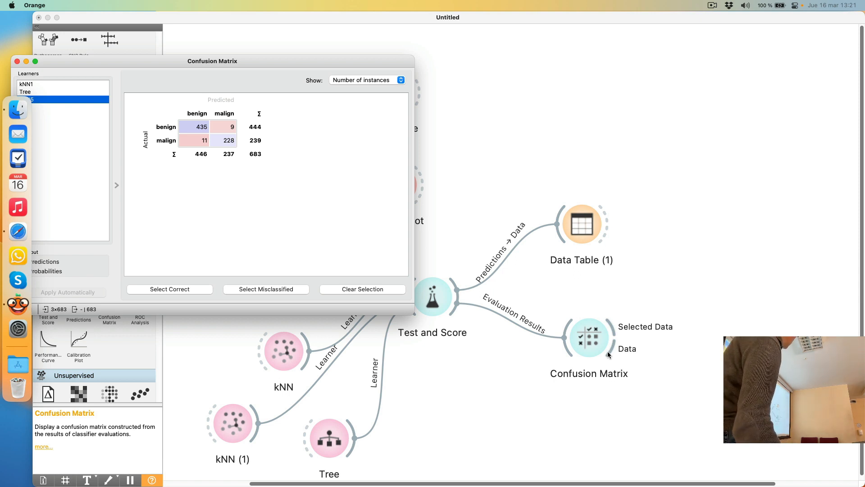
Step: Add a Scatter Plot widget connected to the Data output of the Confusion Matrix
{"action": "left_click_drag", "start_coordinate": [611, 347], "coordinate": [663, 347]}
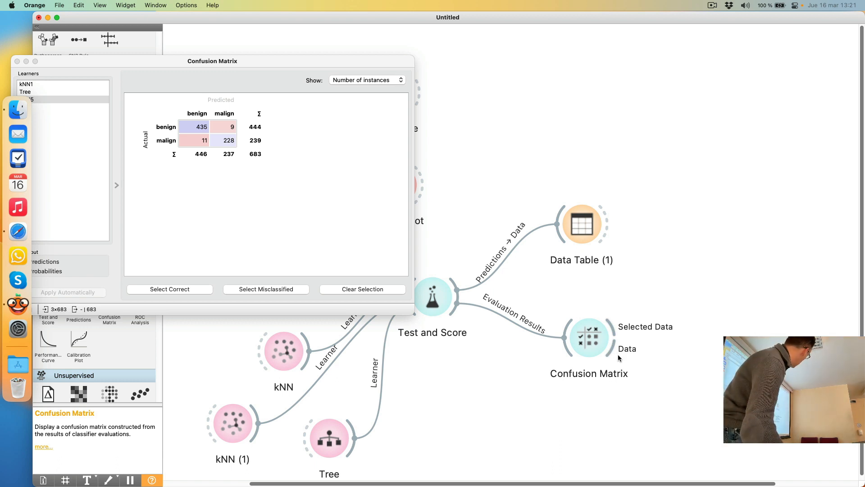
{"action": "left_click_drag", "start_coordinate": [613, 353], "coordinate": [718, 353]}
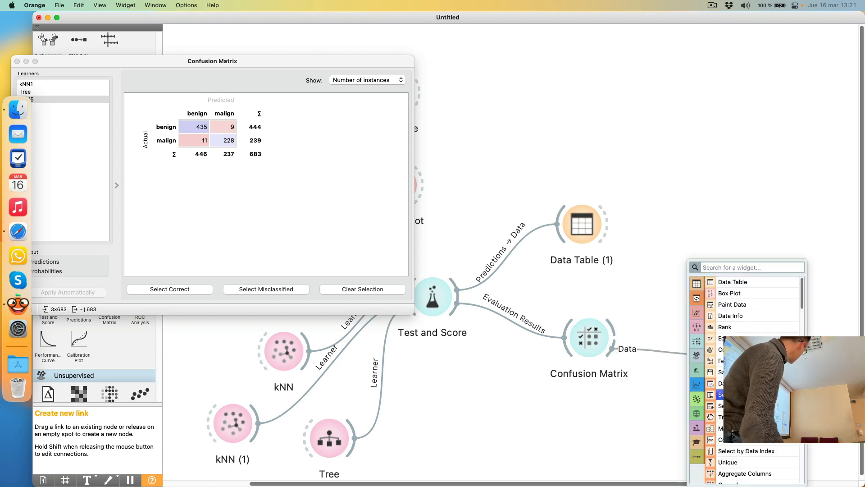
{"action": "type", "text": "sc"}
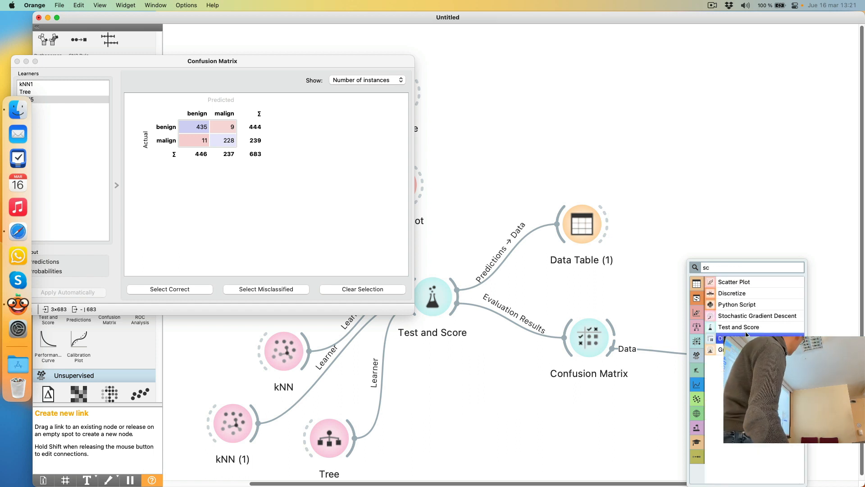
{"action": "left_click", "coordinate": [748, 282]}
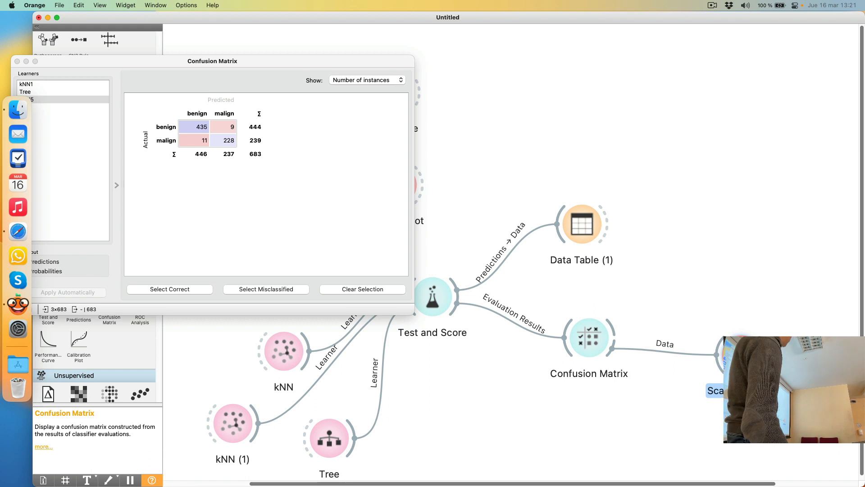
Step: Shrink the Confusion Matrix window and move it to the upper corner, clear of the workflow
{"action": "left_click", "coordinate": [411, 311]}
{"action": "left_click_drag", "start_coordinate": [412, 311], "coordinate": [330, 217]}
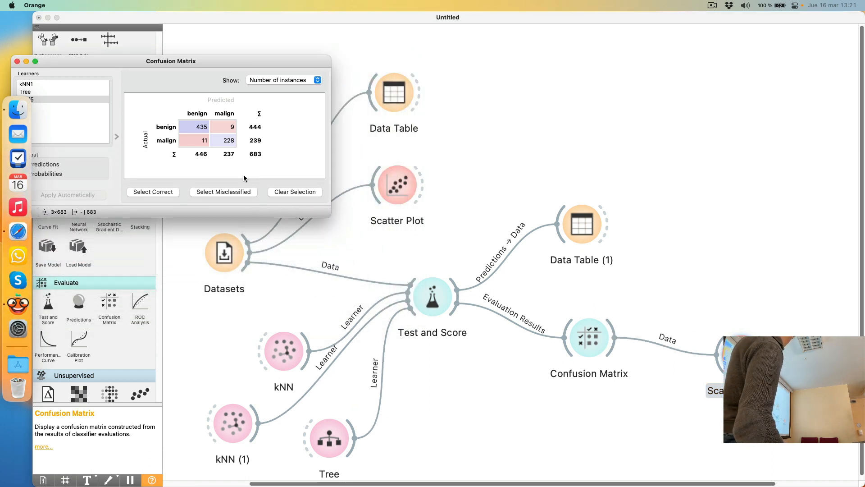
{"action": "left_click_drag", "start_coordinate": [197, 64], "coordinate": [216, 20]}
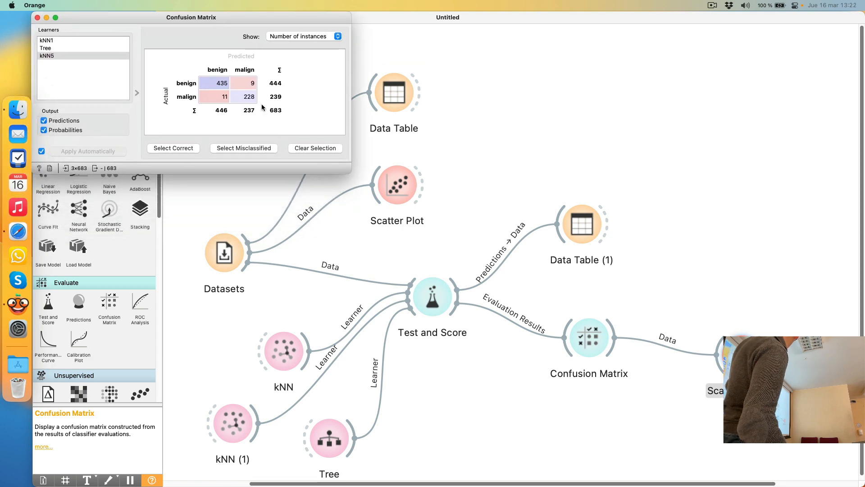
Step: Open the new Scatter Plot and enlarge its window beside the Confusion Matrix
{"action": "double_click", "coordinate": [730, 353]}
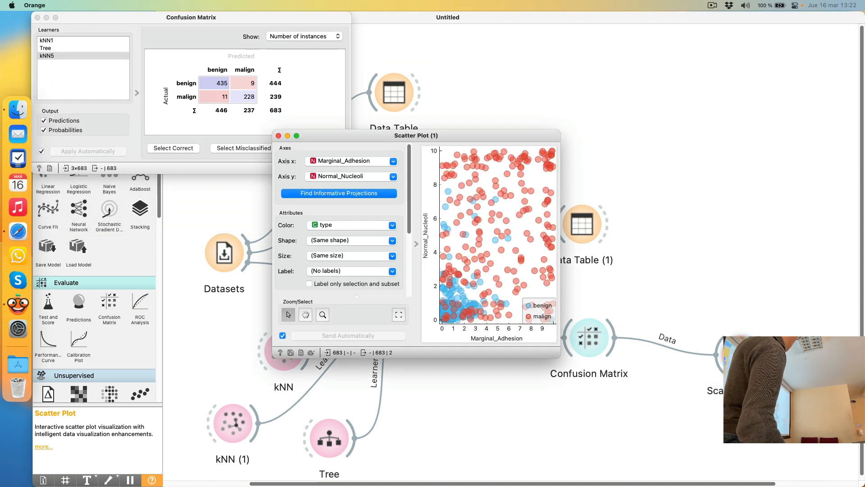
{"action": "left_click_drag", "start_coordinate": [520, 137], "coordinate": [807, 86]}
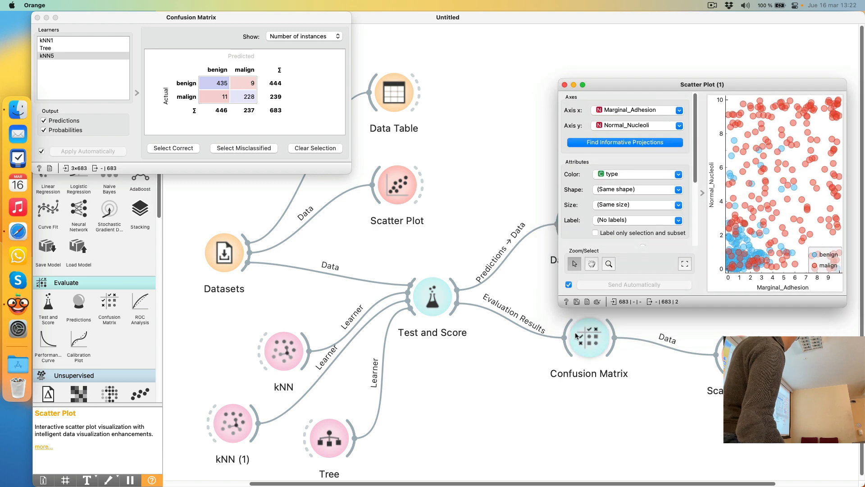
{"action": "double_click", "coordinate": [561, 308]}
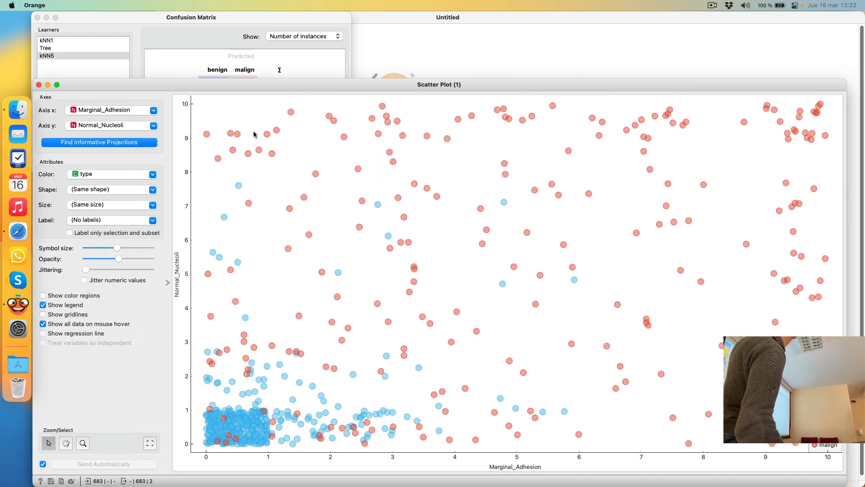
{"action": "left_click_drag", "start_coordinate": [33, 81], "coordinate": [324, 81]}
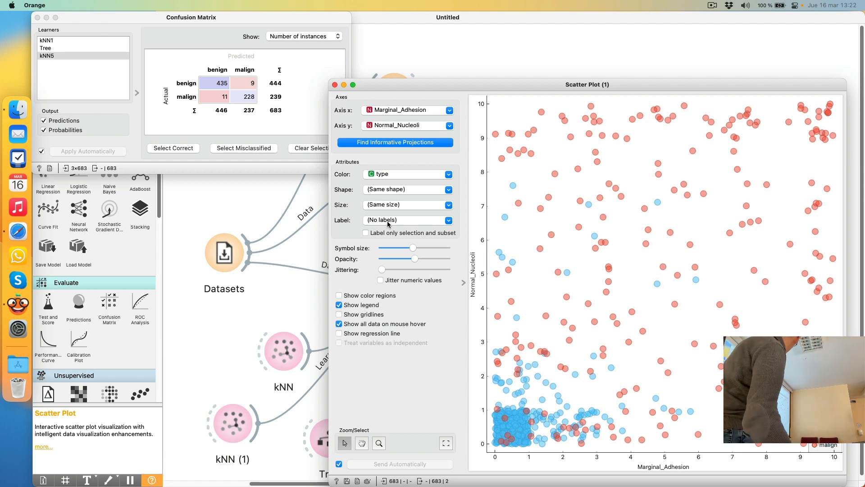
Step: Link the Selected Data output of the Confusion Matrix to the new Scatter Plot as its Data Subset
{"action": "left_click_drag", "start_coordinate": [490, 89], "coordinate": [139, 130]}
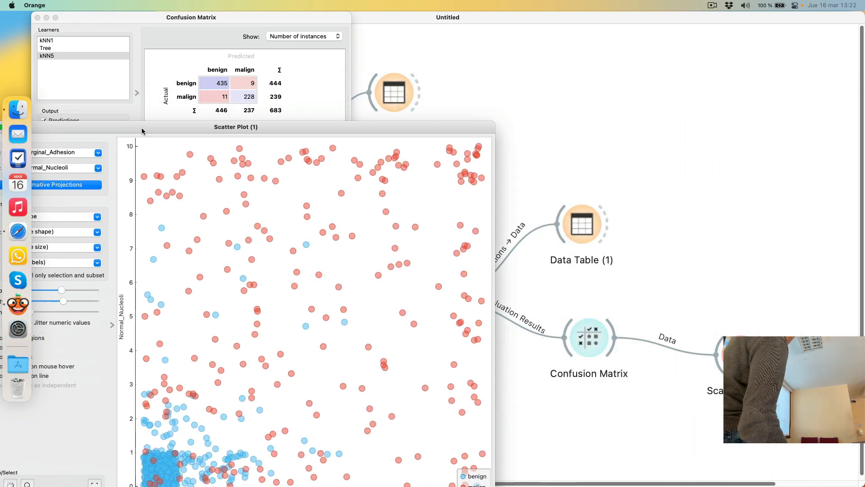
{"action": "left_click", "coordinate": [615, 328]}
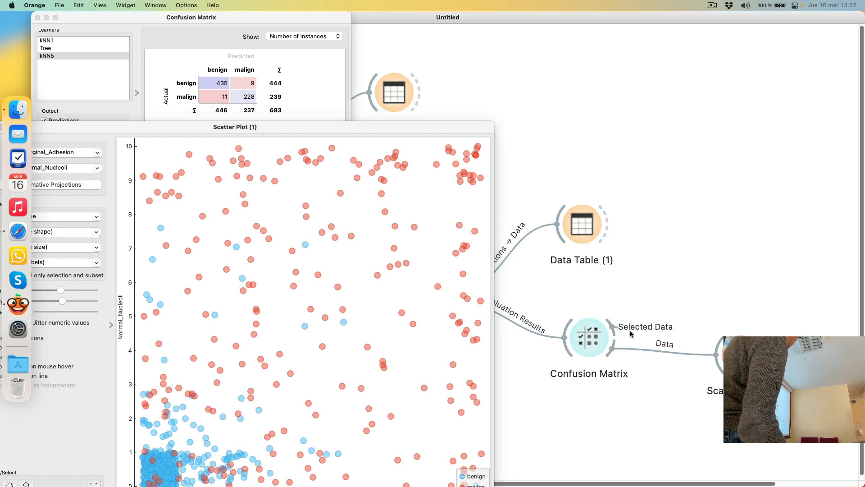
{"action": "left_click_drag", "start_coordinate": [631, 332], "coordinate": [711, 355]}
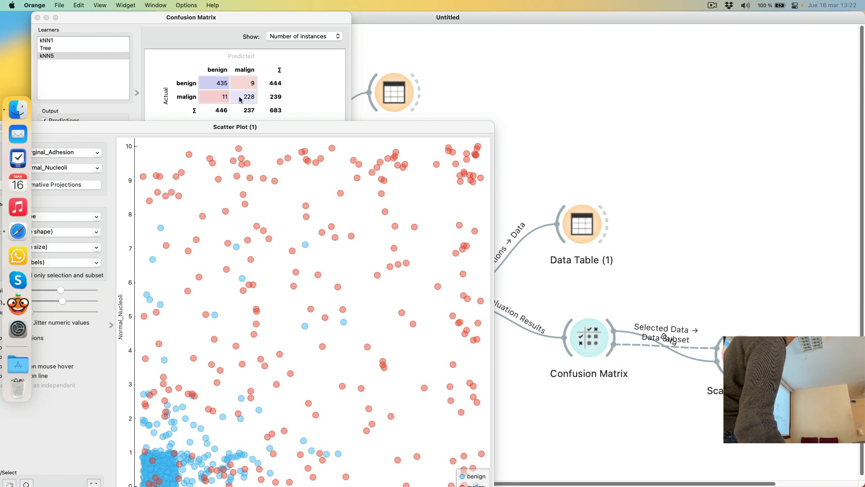
Step: Select each of the two error cells in the kNN5 matrix in turn, then all misclassified instances
{"action": "left_click", "coordinate": [222, 97]}
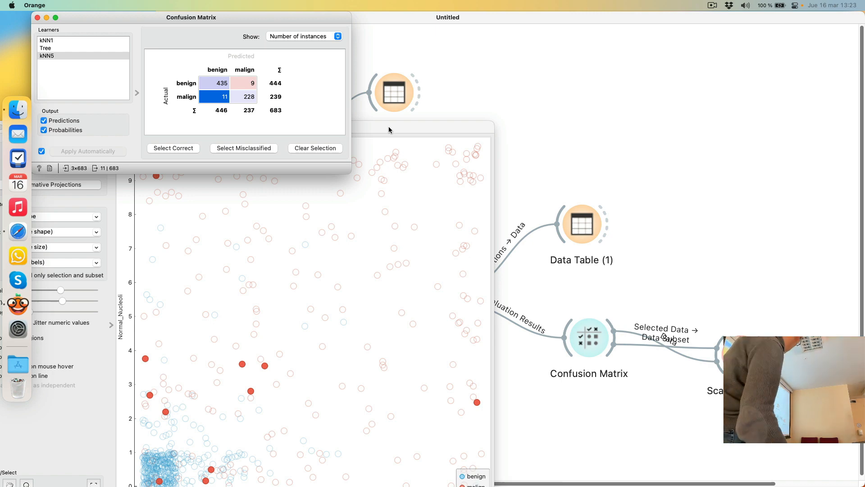
{"action": "left_click_drag", "start_coordinate": [417, 129], "coordinate": [552, 58]}
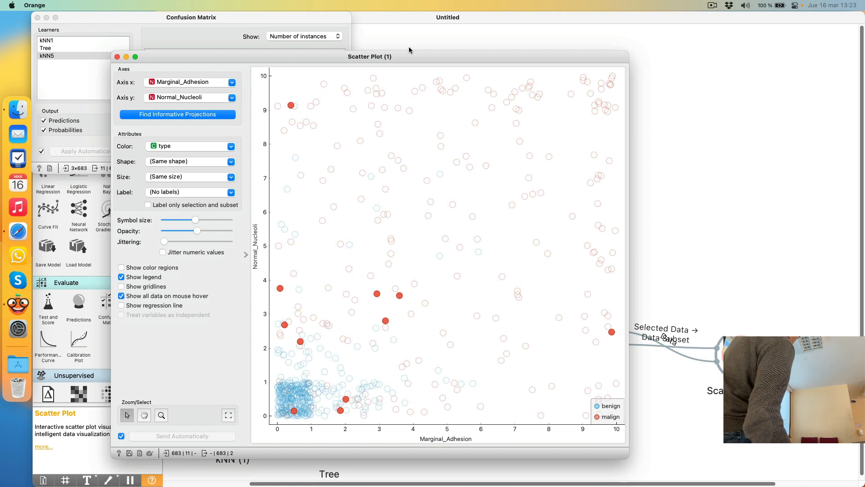
{"action": "left_click_drag", "start_coordinate": [409, 57], "coordinate": [492, 102]}
{"action": "left_click", "coordinate": [251, 83]}
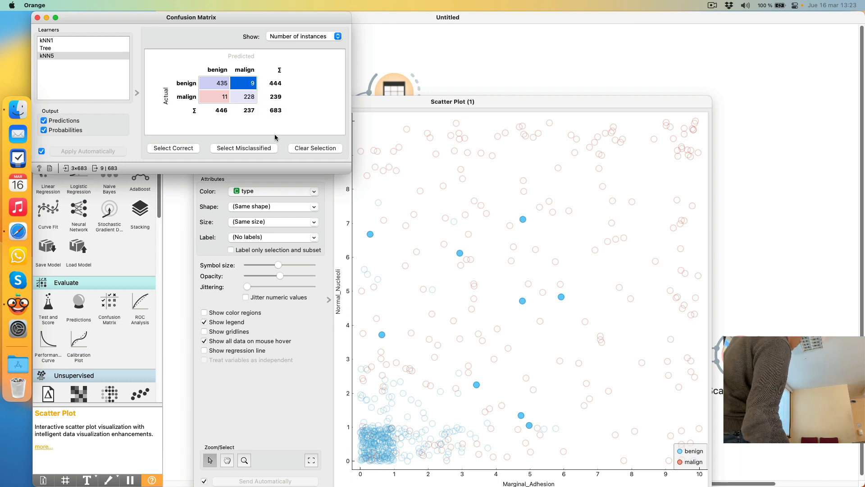
{"action": "left_click", "coordinate": [252, 149]}
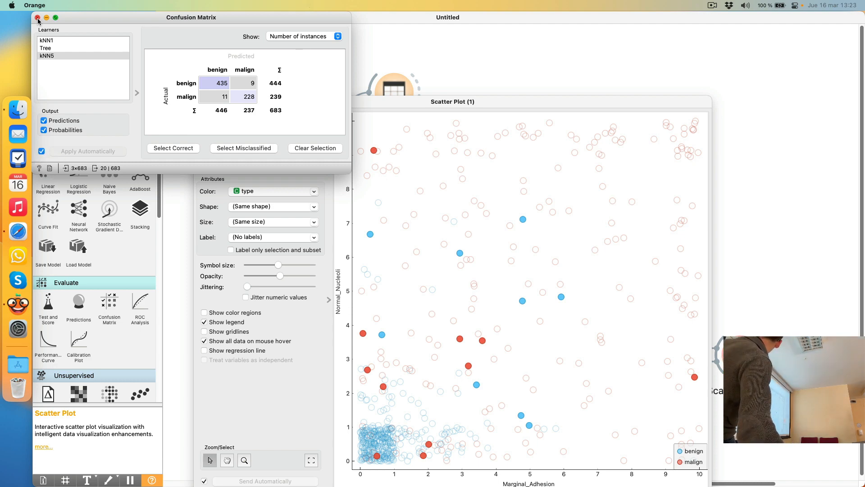
Step: Colour the scatter plot's points by the Selected variable
{"action": "left_click_drag", "start_coordinate": [424, 103], "coordinate": [349, 132]}
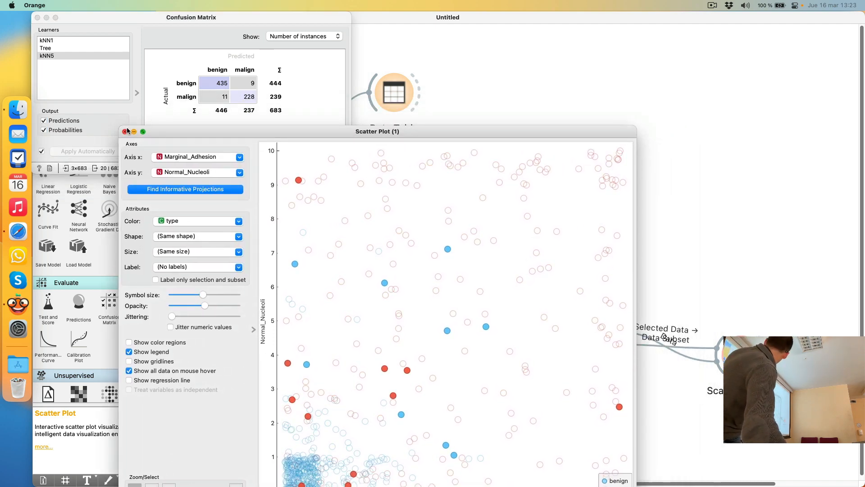
{"action": "left_click", "coordinate": [201, 221]}
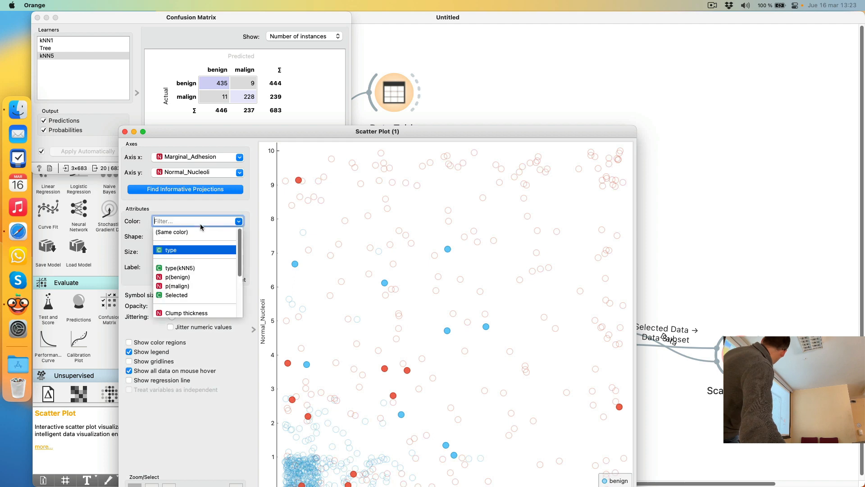
{"action": "left_click", "coordinate": [316, 95]}
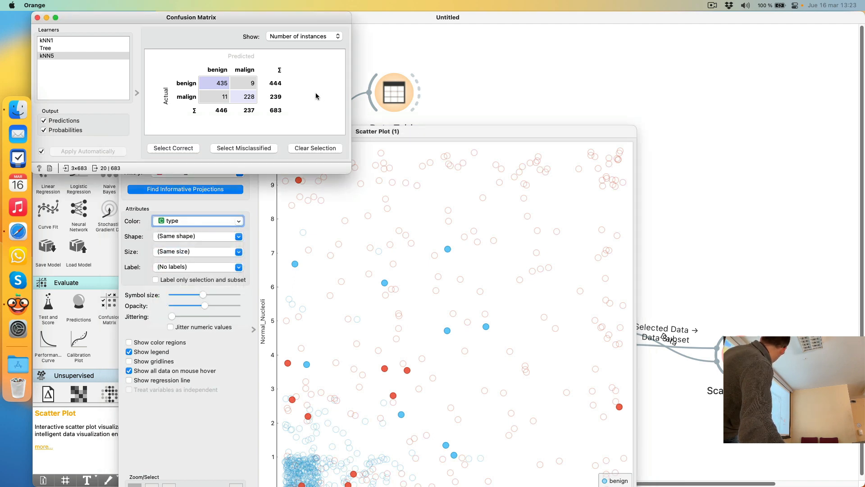
{"action": "left_click", "coordinate": [225, 208]}
{"action": "left_click", "coordinate": [222, 218]}
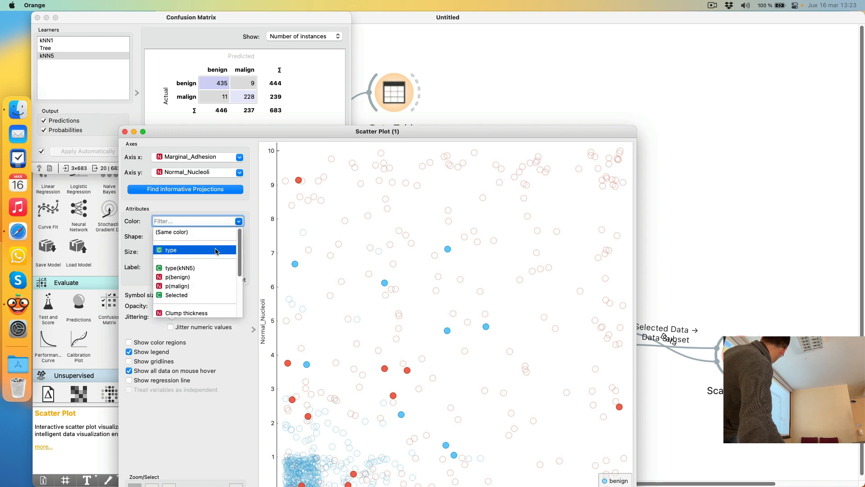
{"action": "key", "text": "Down"}
{"action": "key", "text": "Down"}
{"action": "key", "text": "Down"}
{"action": "key", "text": "Down"}
{"action": "key", "text": "Down"}
{"action": "key", "text": "Down"}
{"action": "key", "text": "Down"}
{"action": "scroll", "coordinate": [216, 255], "scroll_direction": "down", "scroll_amount": 3}
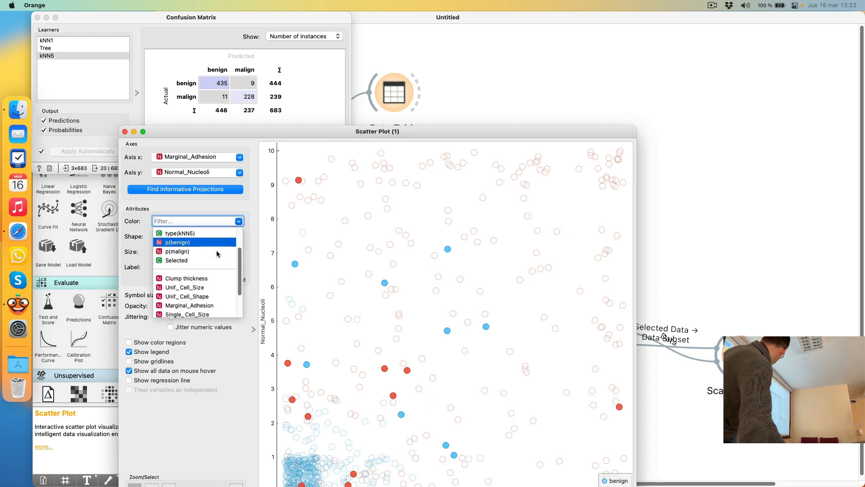
{"action": "left_click", "coordinate": [217, 254]}
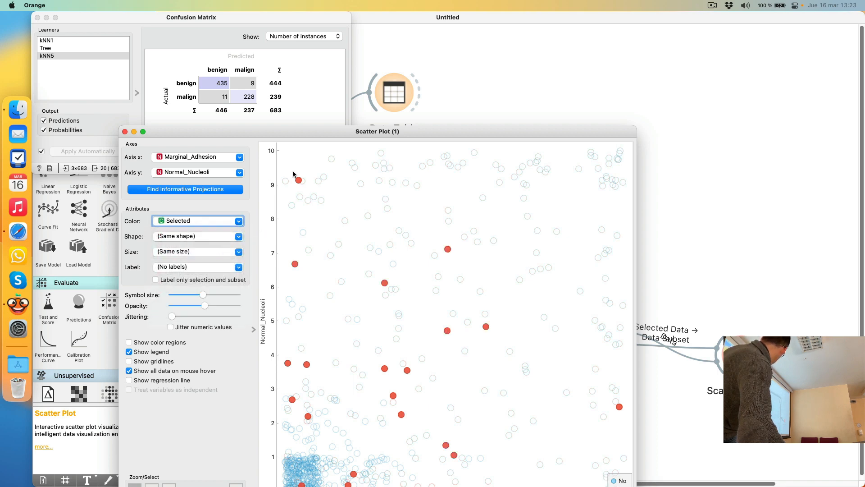
Step: Delete the Selected Data to Data Subset link and reposition the Scatter Plot beside the Confusion Matrix
{"action": "left_click_drag", "start_coordinate": [315, 134], "coordinate": [238, 126]}
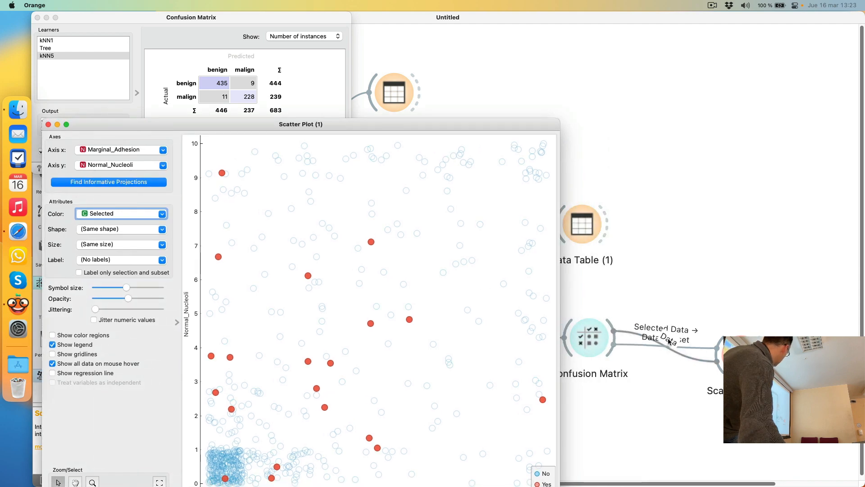
{"action": "left_click", "coordinate": [686, 347]}
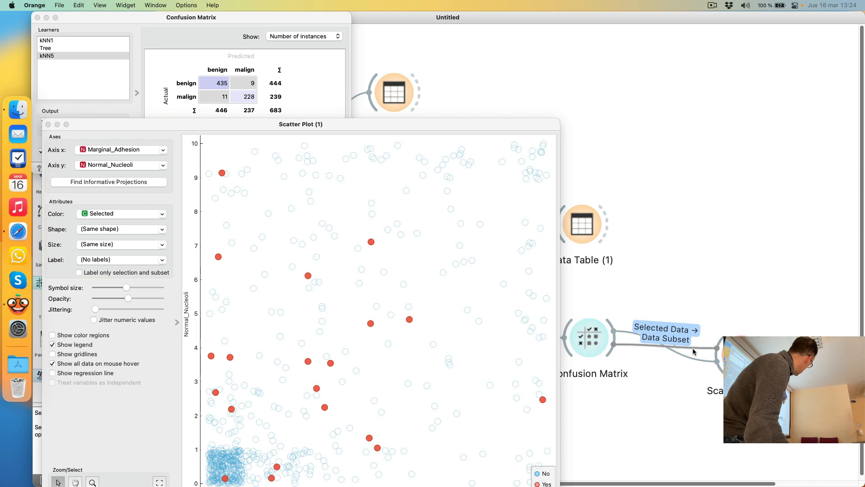
{"action": "key", "text": "Delete"}
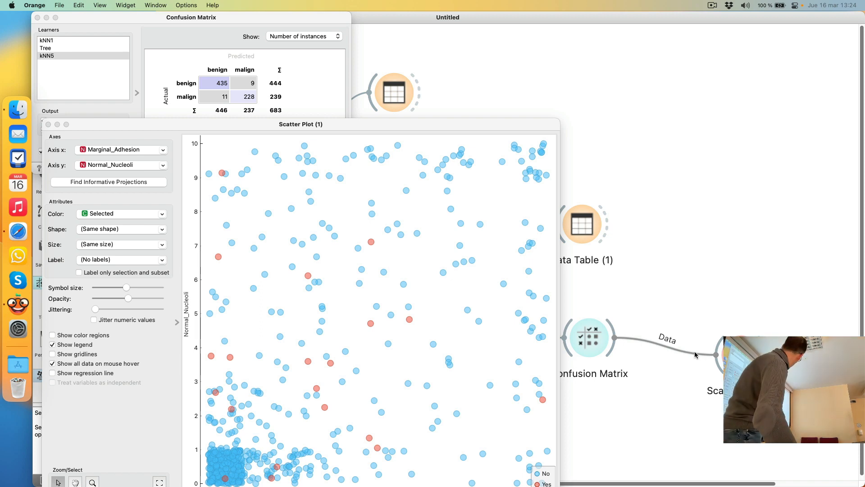
{"action": "left_click_drag", "start_coordinate": [467, 129], "coordinate": [708, 58]}
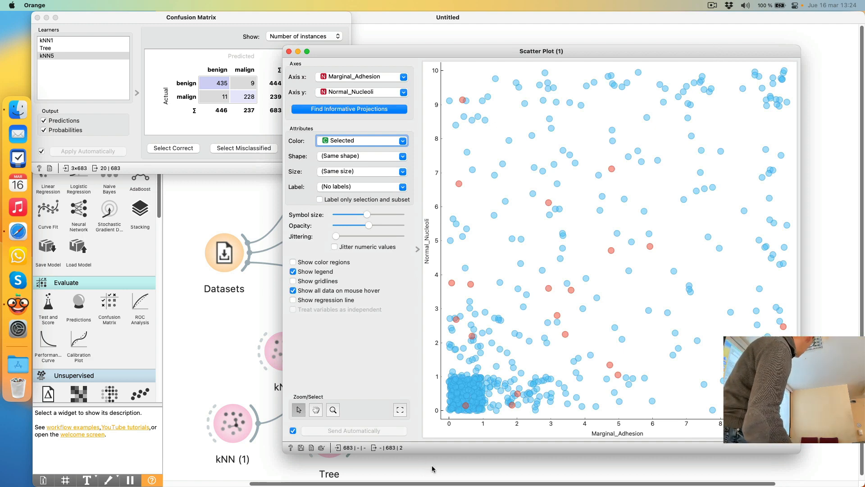
Step: Move the legend to the plot's upper-left corner, then score the informative projections and show type against type(kNN5)
{"action": "left_click_drag", "start_coordinate": [739, 347], "coordinate": [462, 80]}
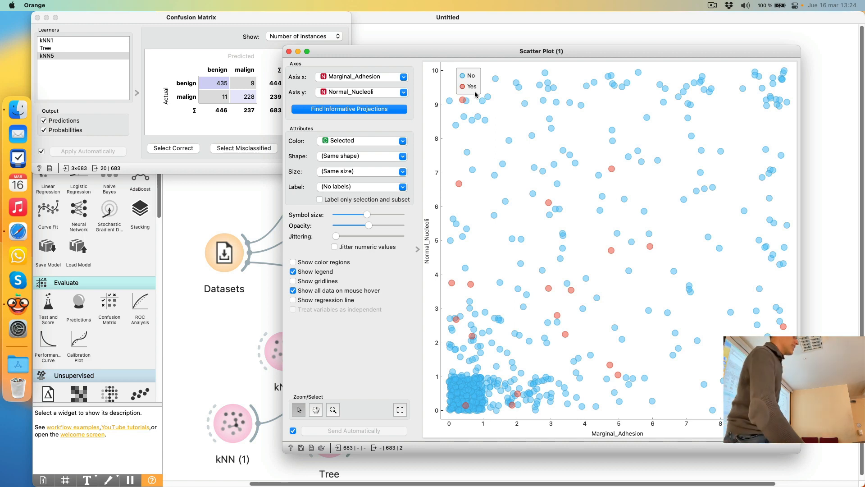
{"action": "left_click", "coordinate": [402, 111]}
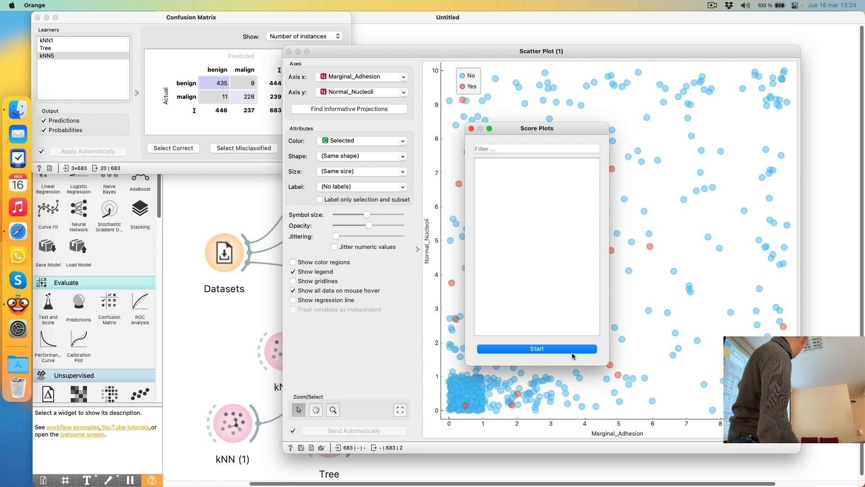
{"action": "left_click", "coordinate": [571, 350]}
{"action": "left_click", "coordinate": [551, 161]}
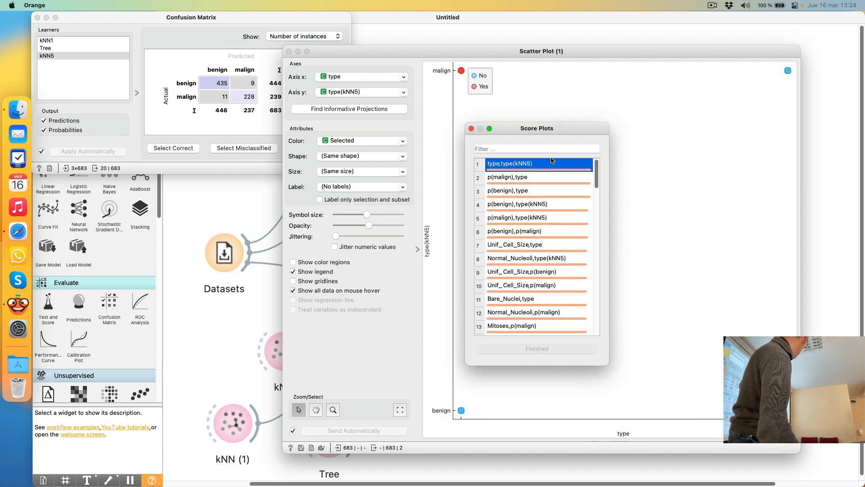
{"action": "left_click_drag", "start_coordinate": [550, 131], "coordinate": [220, 140]}
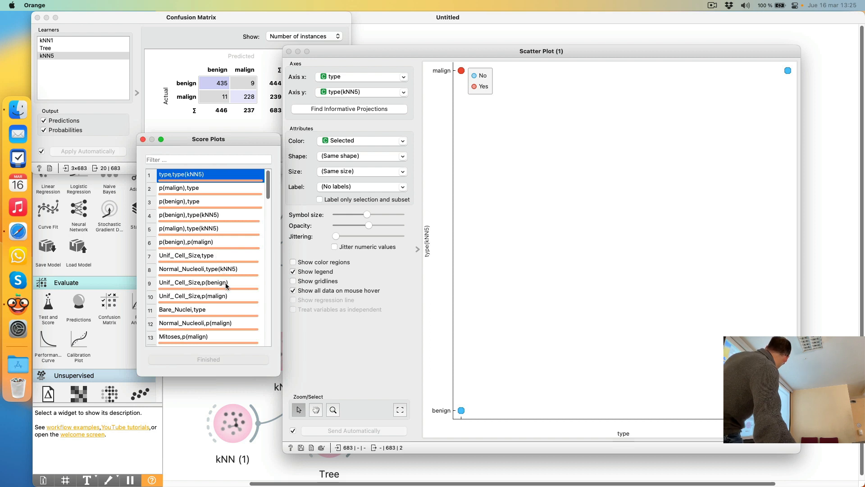
Step: Look through the ranked projections, view Normal_Nucleoli against p(benign), and close the scatter plot
{"action": "scroll", "coordinate": [228, 295], "scroll_direction": "down", "scroll_amount": 5}
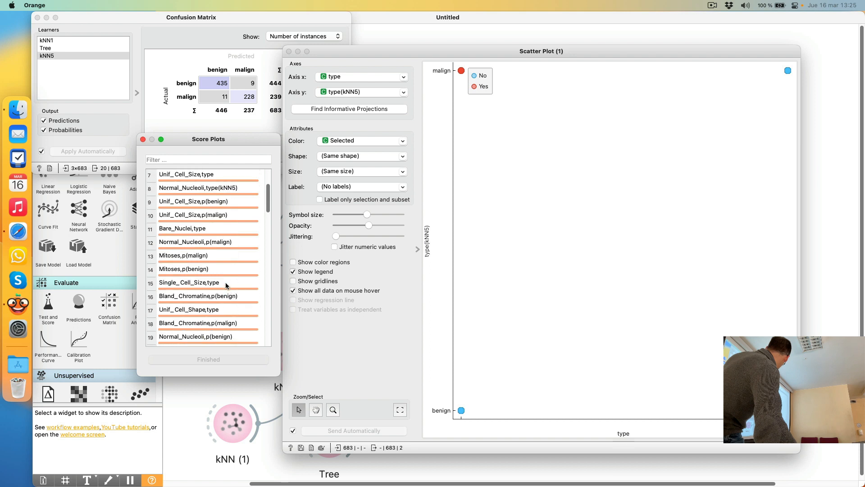
{"action": "scroll", "coordinate": [227, 288], "scroll_direction": "down", "scroll_amount": 2}
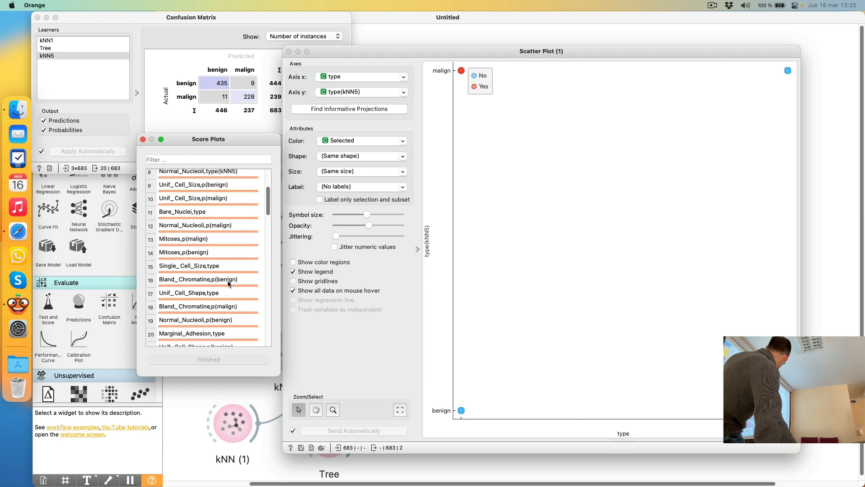
{"action": "scroll", "coordinate": [228, 280], "scroll_direction": "down", "scroll_amount": 3}
{"action": "scroll", "coordinate": [229, 280], "scroll_direction": "down", "scroll_amount": 4}
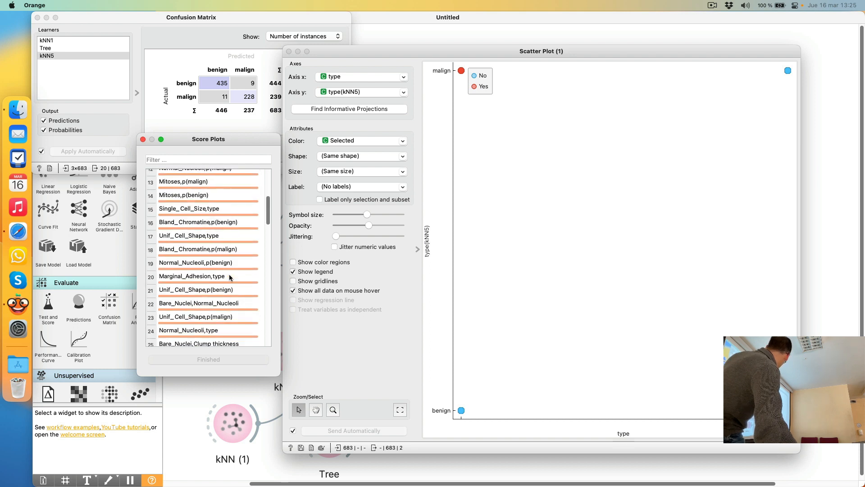
{"action": "scroll", "coordinate": [231, 271], "scroll_direction": "down", "scroll_amount": 3}
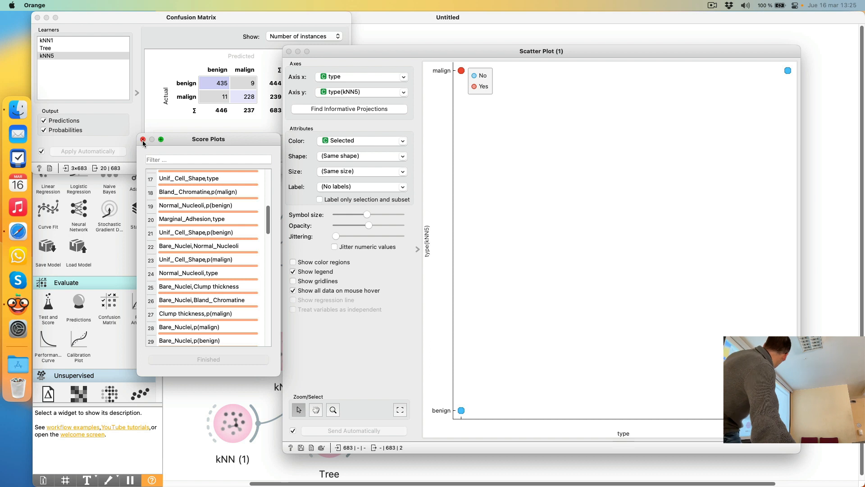
{"action": "left_click", "coordinate": [196, 208]}
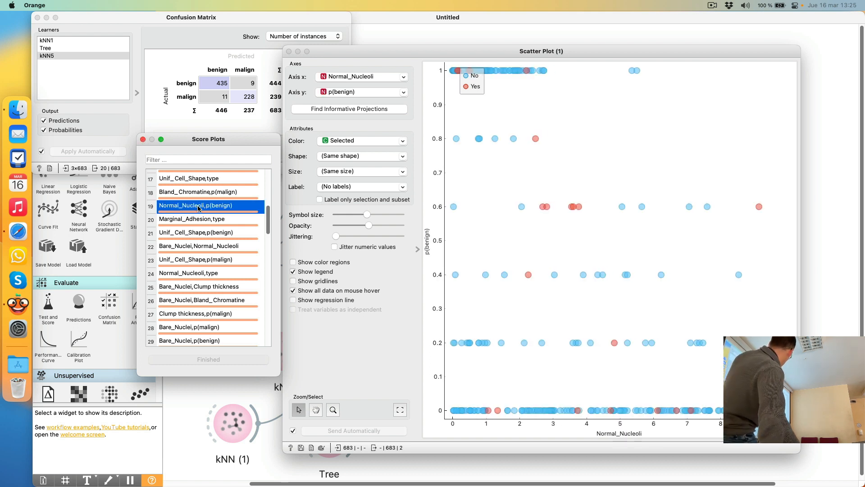
{"action": "left_click", "coordinate": [143, 141]}
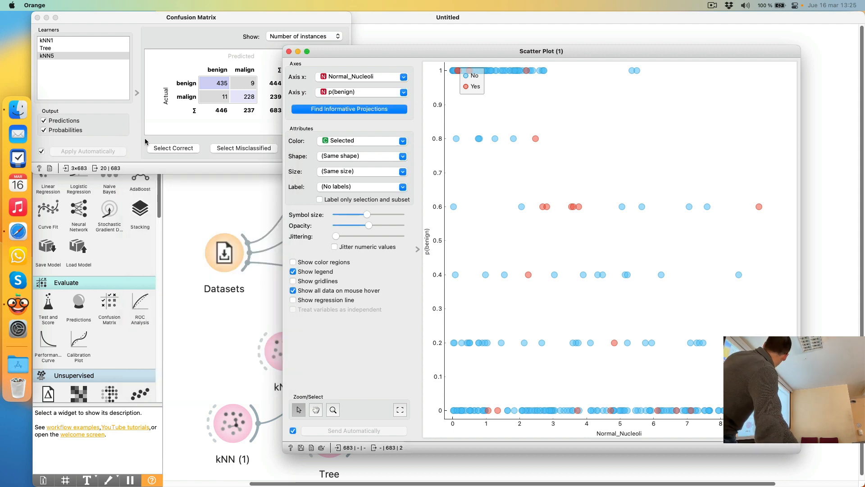
{"action": "left_click", "coordinate": [289, 52]}
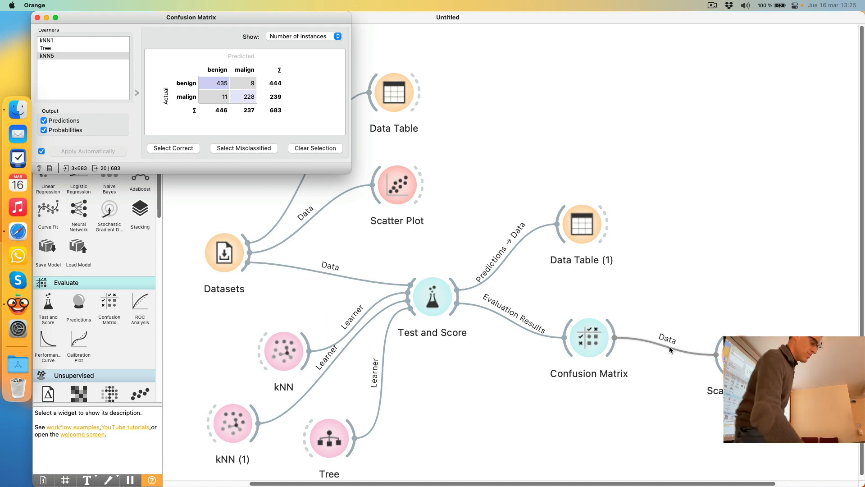
Step: Insert a Select Columns widget on the link between Confusion Matrix and the second Scatter Plot, and space the widgets apart
{"action": "right_click", "coordinate": [669, 346]}
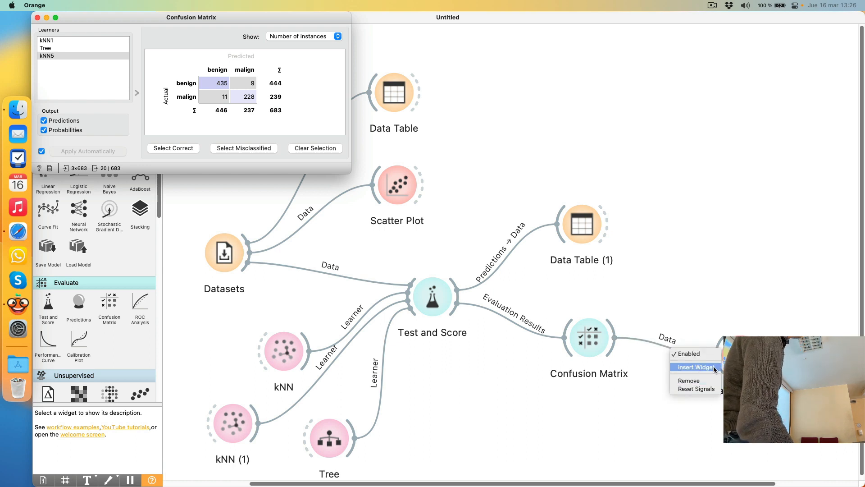
{"action": "left_click", "coordinate": [697, 366]}
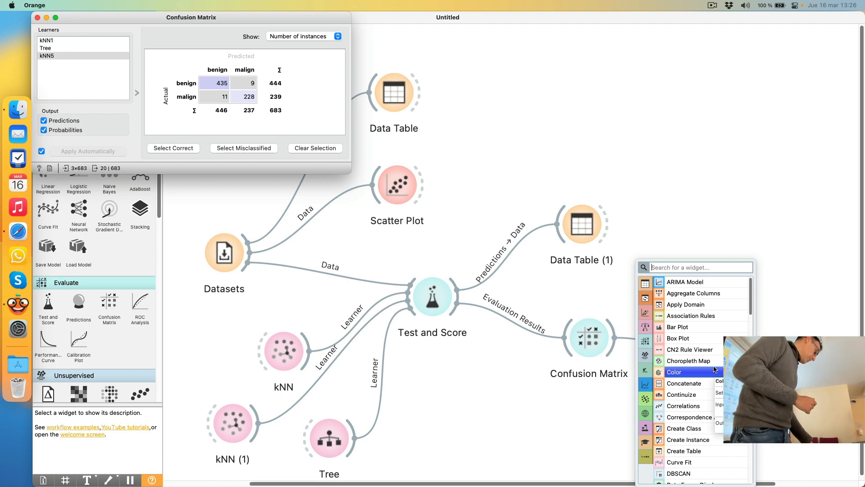
{"action": "type", "text": "sel"}
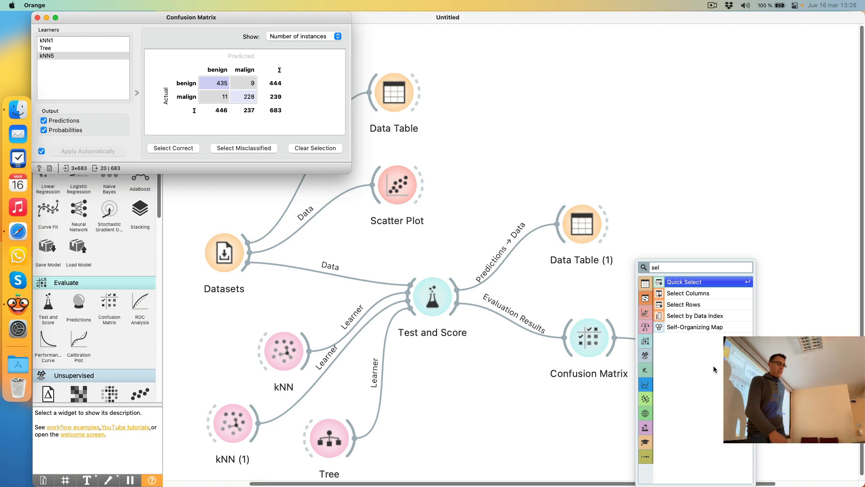
{"action": "left_click", "coordinate": [712, 294]}
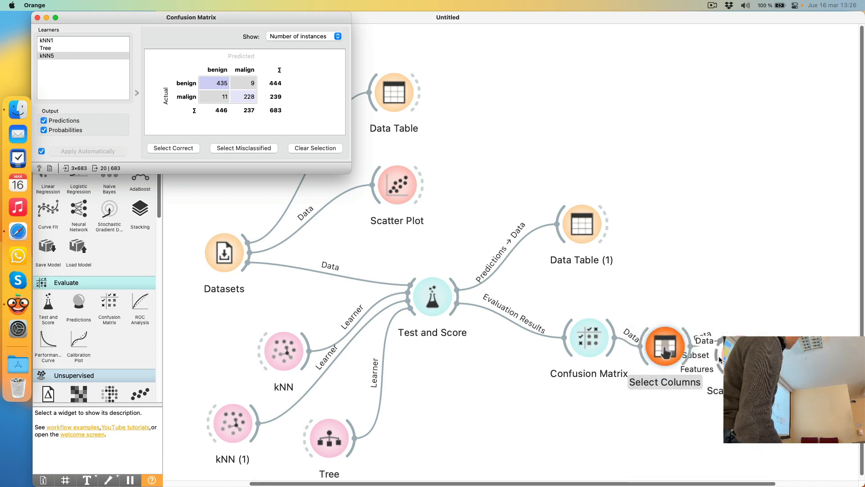
{"action": "left_click_drag", "start_coordinate": [740, 355], "coordinate": [768, 350]}
{"action": "left_click_drag", "start_coordinate": [665, 347], "coordinate": [679, 347]}
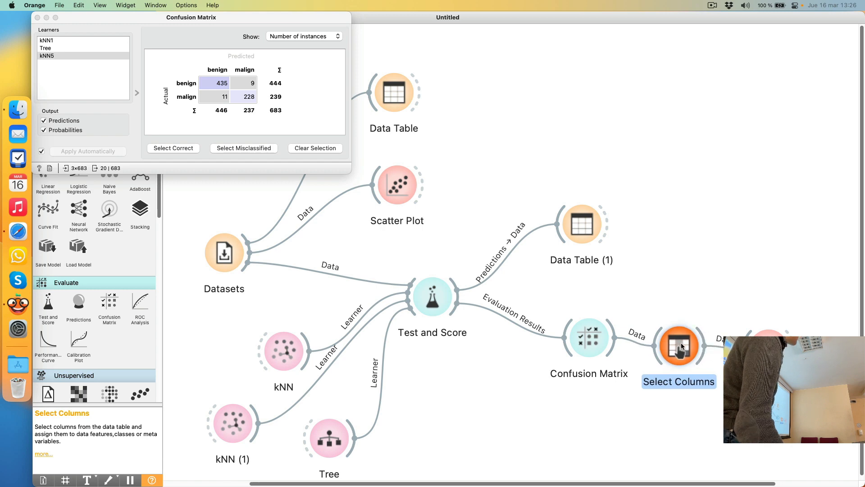
Step: Set the target variable type to ignored in the Select Columns widget
{"action": "double_click", "coordinate": [681, 345]}
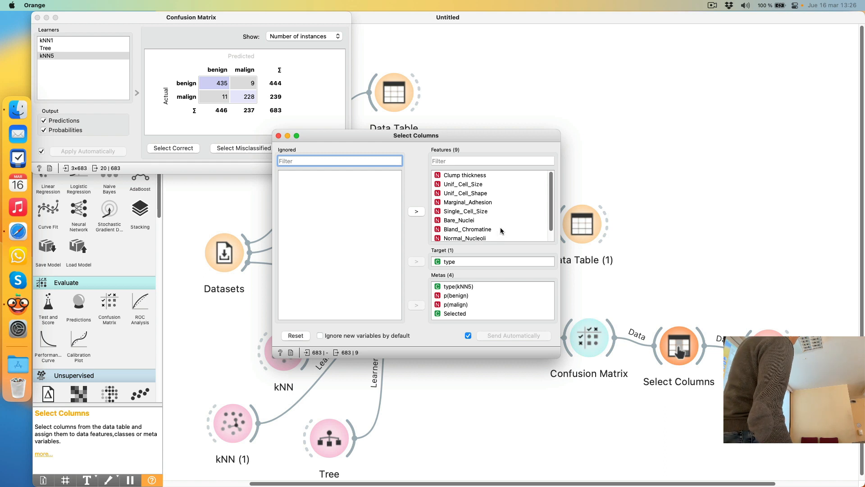
{"action": "scroll", "coordinate": [499, 233], "scroll_direction": "down", "scroll_amount": 2}
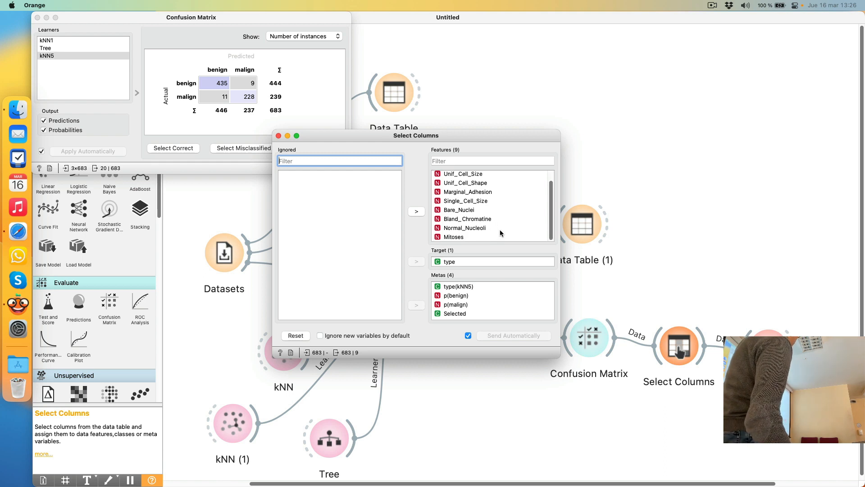
{"action": "left_click", "coordinate": [482, 261]}
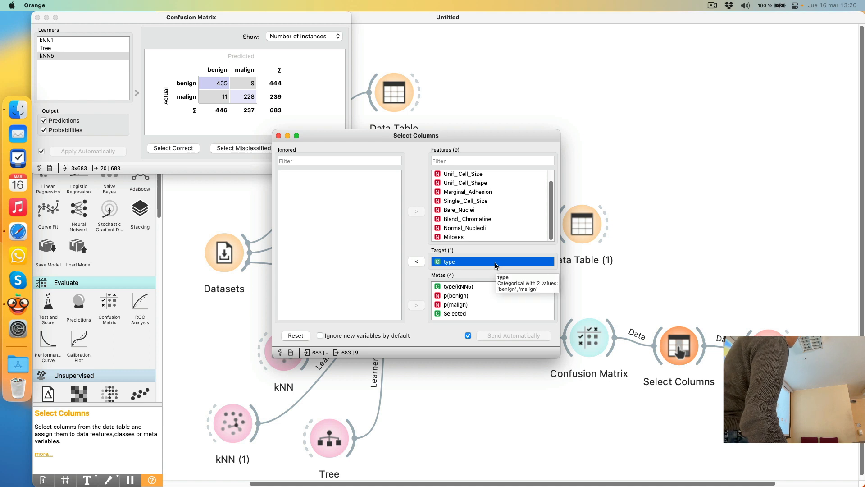
{"action": "left_click_drag", "start_coordinate": [496, 261], "coordinate": [355, 229]}
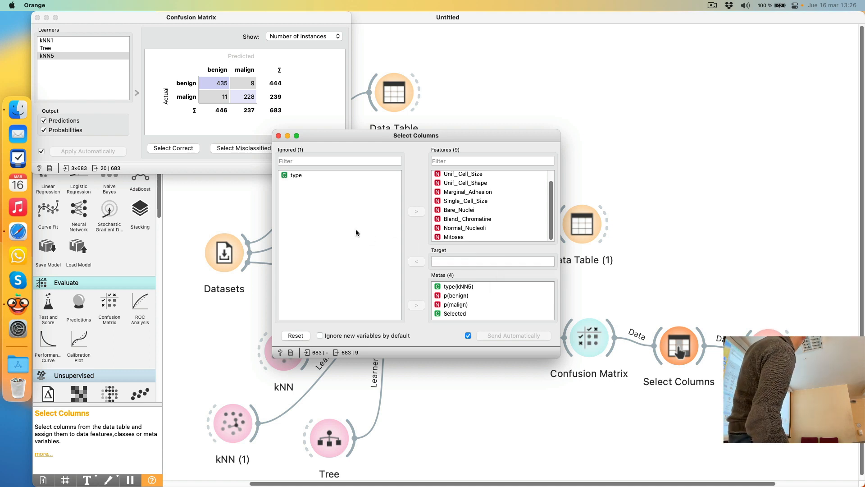
Step: Set the meta variables type(kNN5), p(benign) and p(malign) to ignored, keeping only Selected as a meta, and close the column selection
{"action": "left_click", "coordinate": [464, 286]}
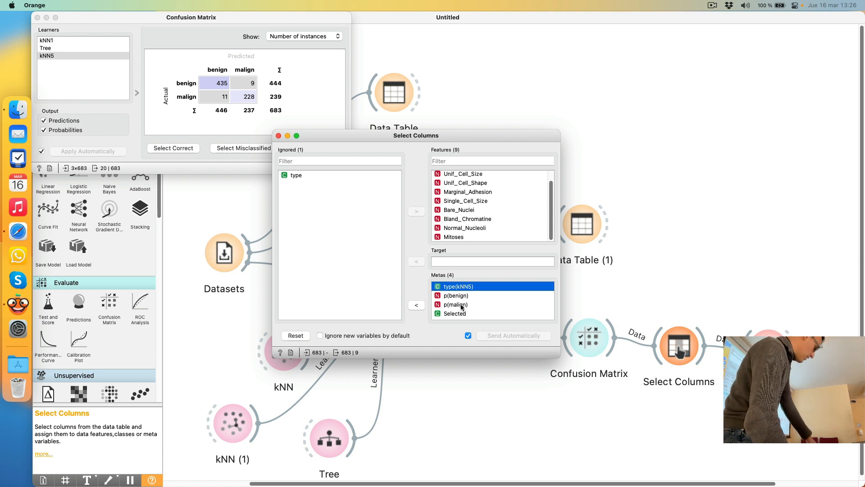
{"action": "left_click", "coordinate": [461, 305], "text": "shift"}
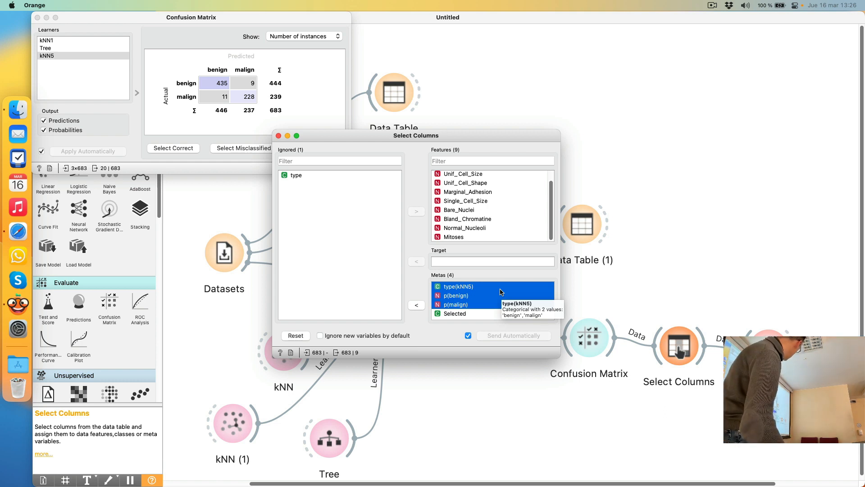
{"action": "left_click_drag", "start_coordinate": [500, 292], "coordinate": [351, 237]}
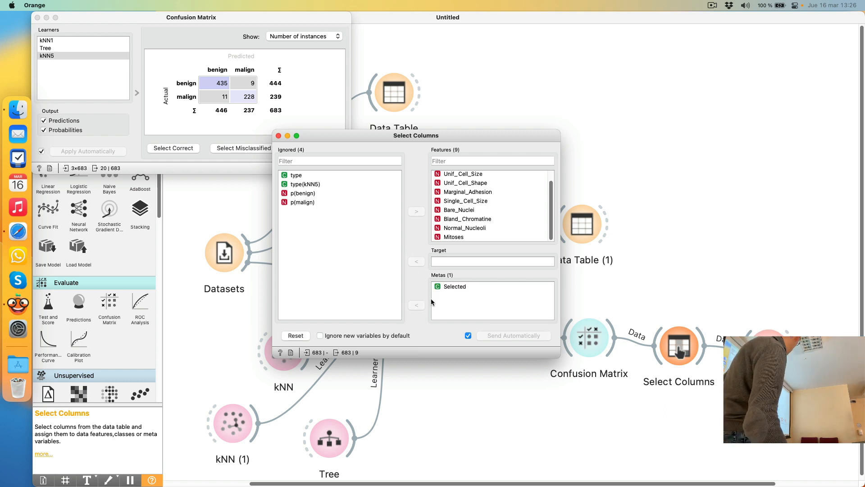
{"action": "left_click", "coordinate": [473, 287]}
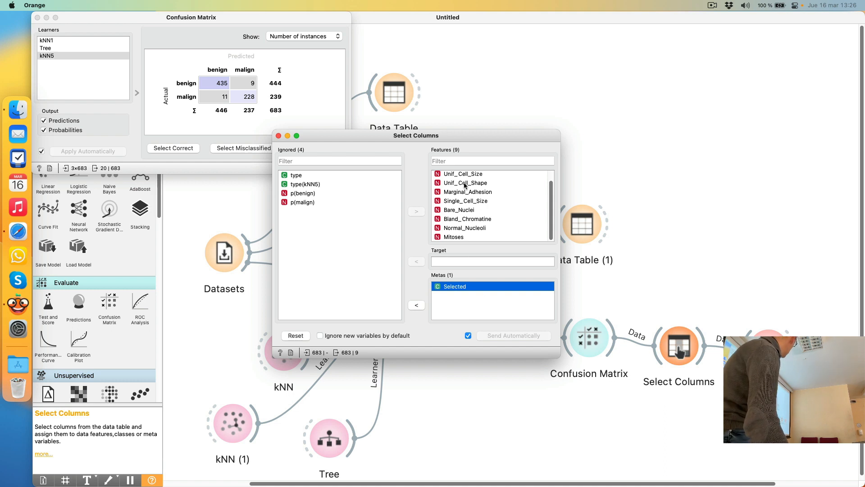
{"action": "scroll", "coordinate": [467, 199], "scroll_direction": "up", "scroll_amount": 1}
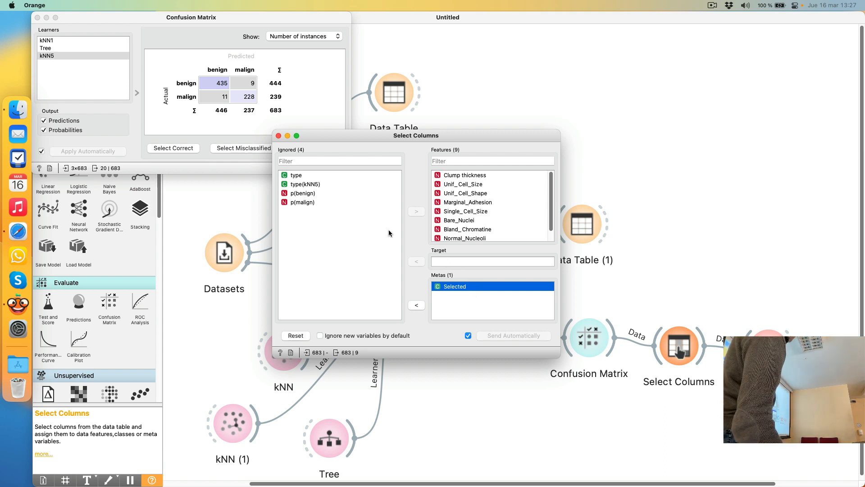
{"action": "left_click", "coordinate": [278, 136]}
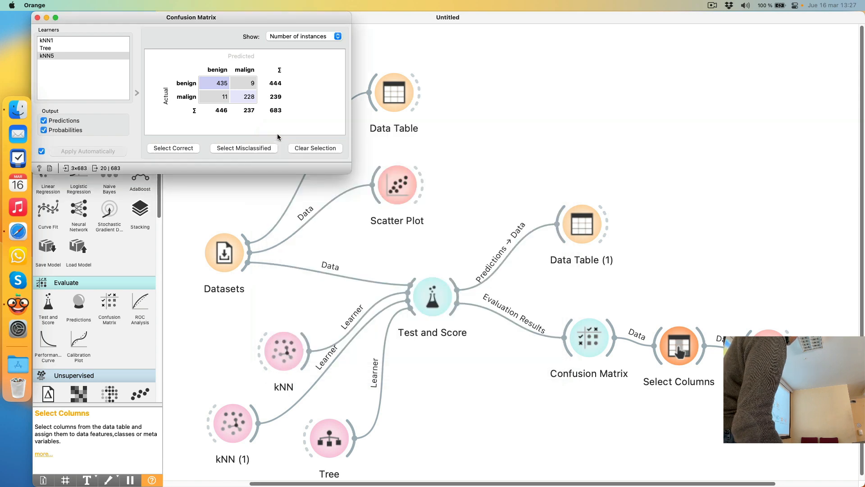
Step: Colour the points of the Scatter Plot fed by Select Columns by the Selected variable
{"action": "double_click", "coordinate": [769, 350]}
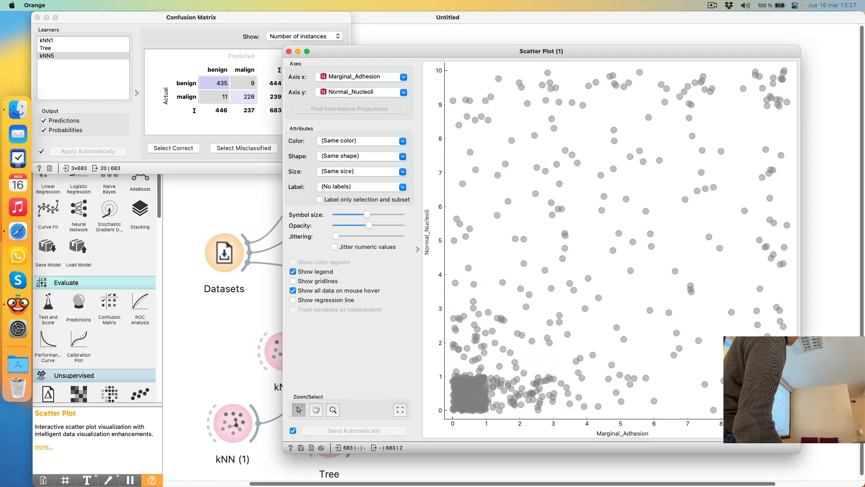
{"action": "left_click", "coordinate": [380, 141]}
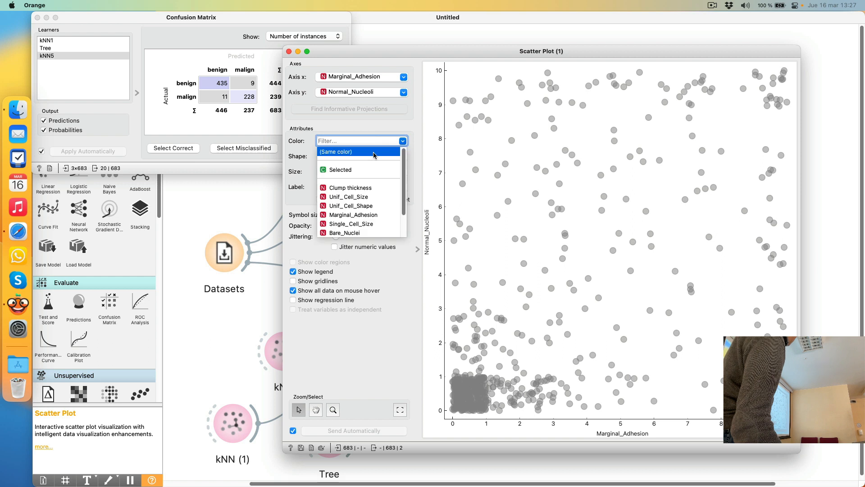
{"action": "left_click", "coordinate": [373, 175]}
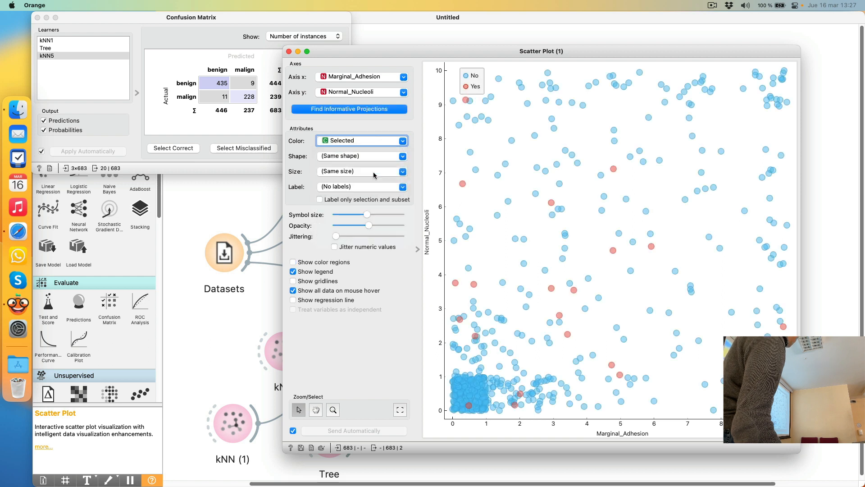
Step: Score the informative projections on the reduced columns, show Bare_Nuclei against Normal_Nucleoli, and close the scatter plot
{"action": "left_click", "coordinate": [367, 111]}
{"action": "left_click", "coordinate": [545, 348]}
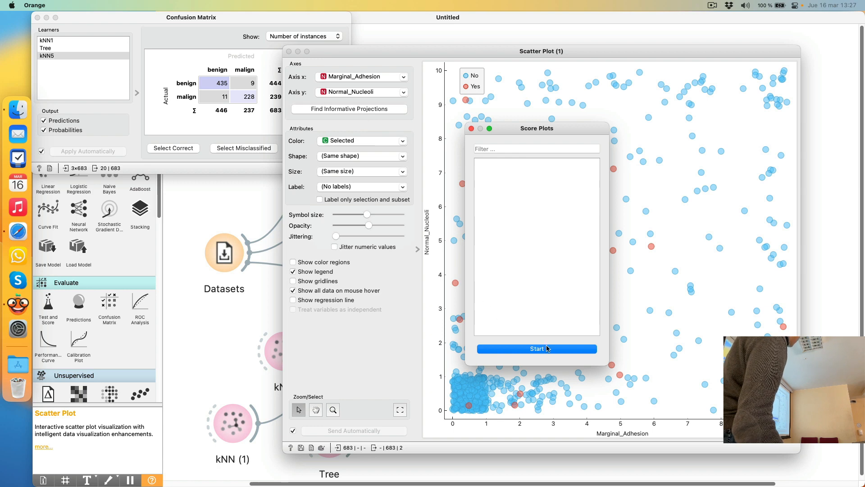
{"action": "left_click_drag", "start_coordinate": [559, 129], "coordinate": [260, 134]}
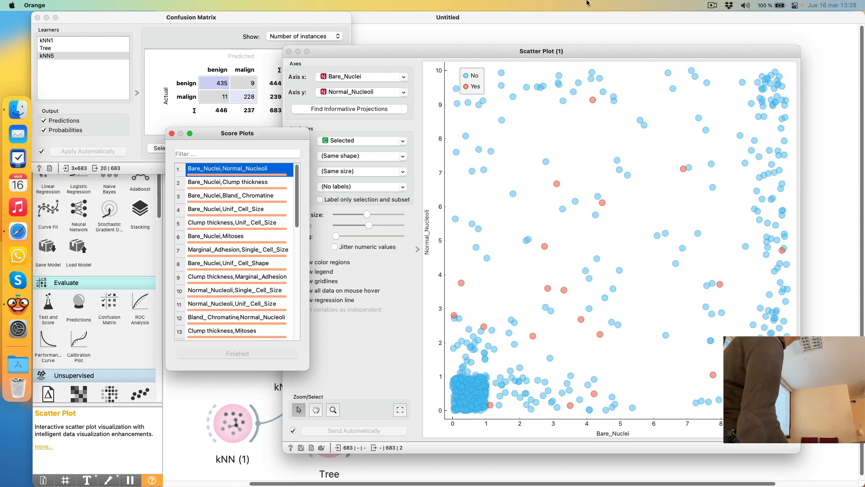
{"action": "left_click", "coordinate": [171, 134]}
{"action": "left_click", "coordinate": [289, 51]}
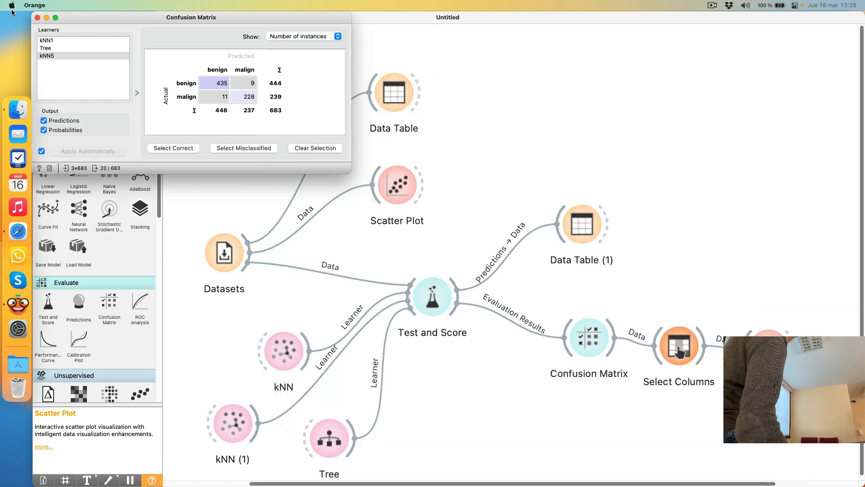
Step: Close the Confusion Matrix and create a new empty workflow
{"action": "left_click", "coordinate": [38, 18]}
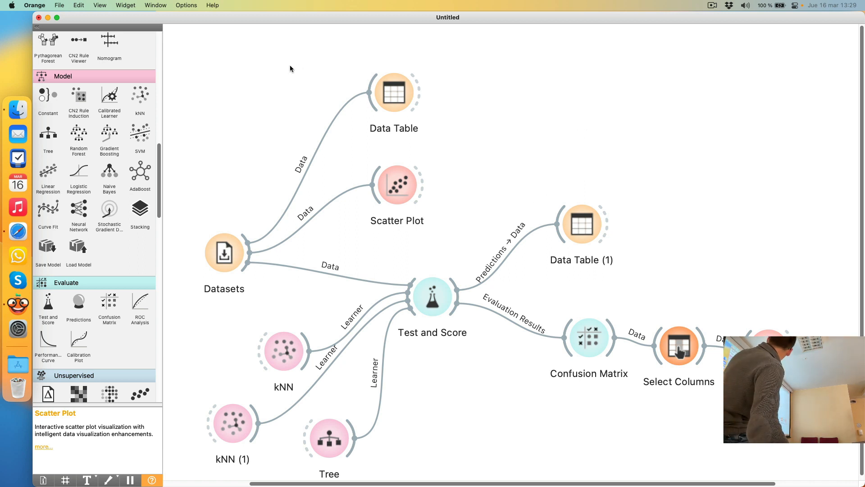
{"action": "left_click", "coordinate": [60, 5]}
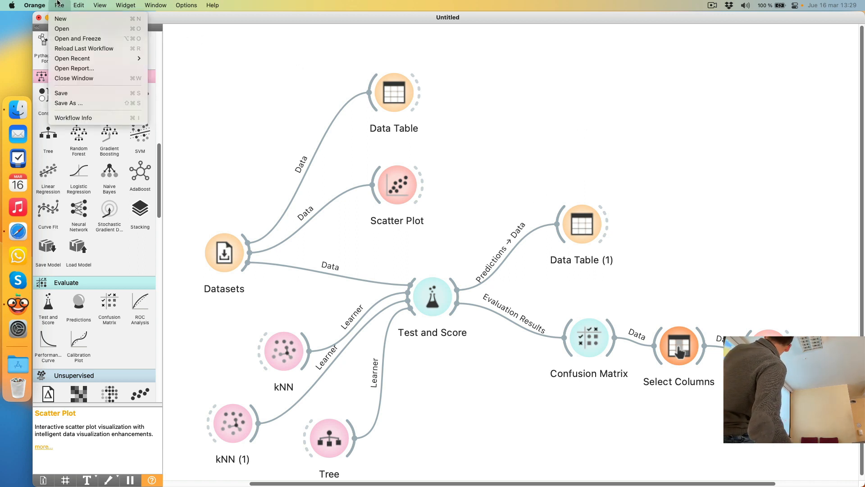
{"action": "left_click", "coordinate": [65, 19]}
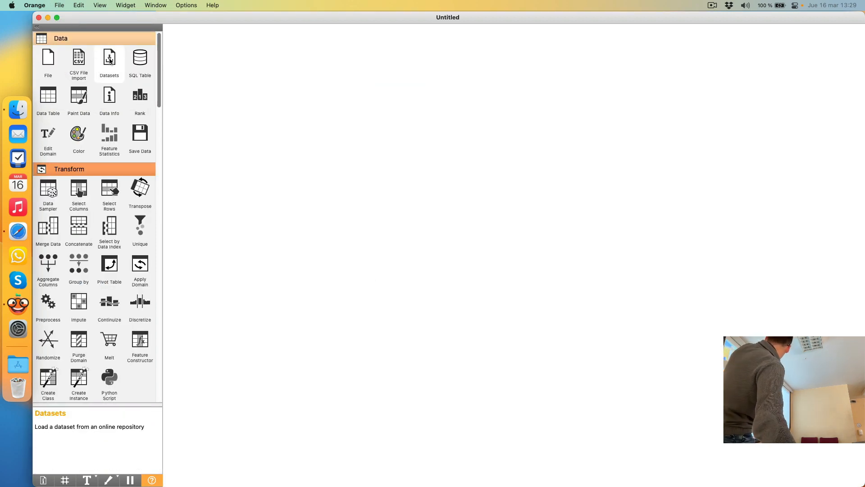
Step: Add a Datasets widget to the empty canvas, enlarge the workflow view and place the widget near the canvas's upper-left corner
{"action": "left_click_drag", "start_coordinate": [110, 61], "coordinate": [258, 99]}
{"action": "key", "text": "super+plus"}
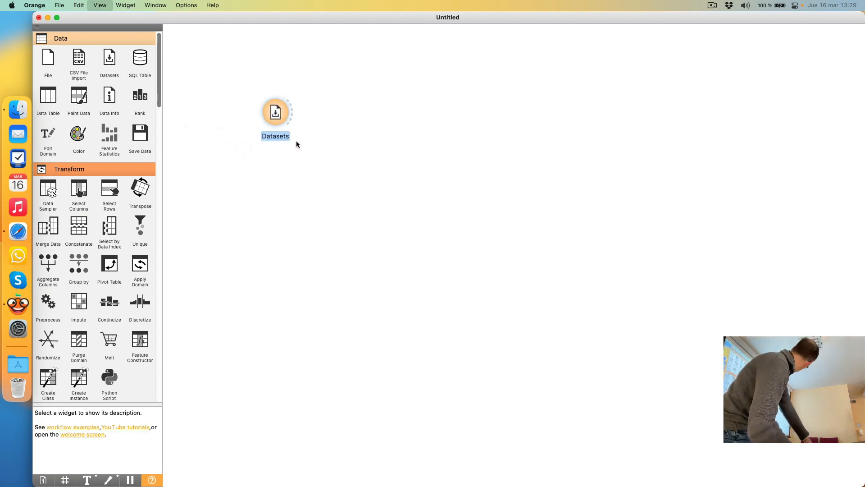
{"action": "key", "text": "super+plus"}
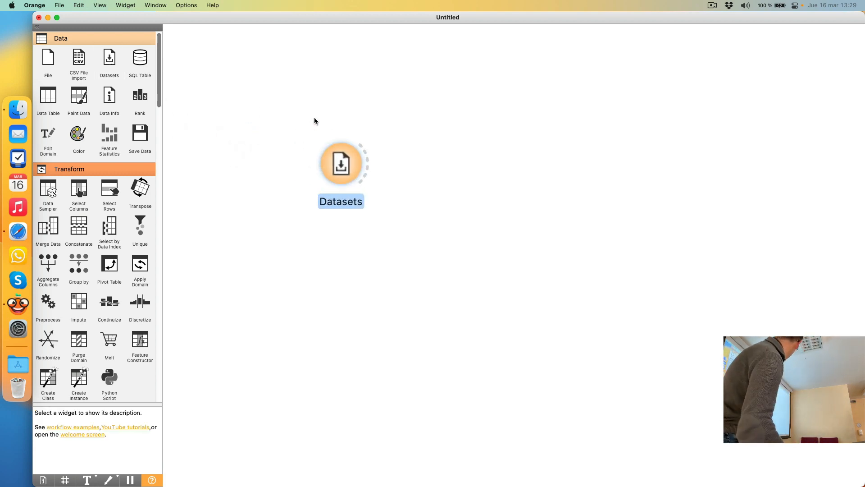
{"action": "left_click_drag", "start_coordinate": [335, 154], "coordinate": [248, 91]}
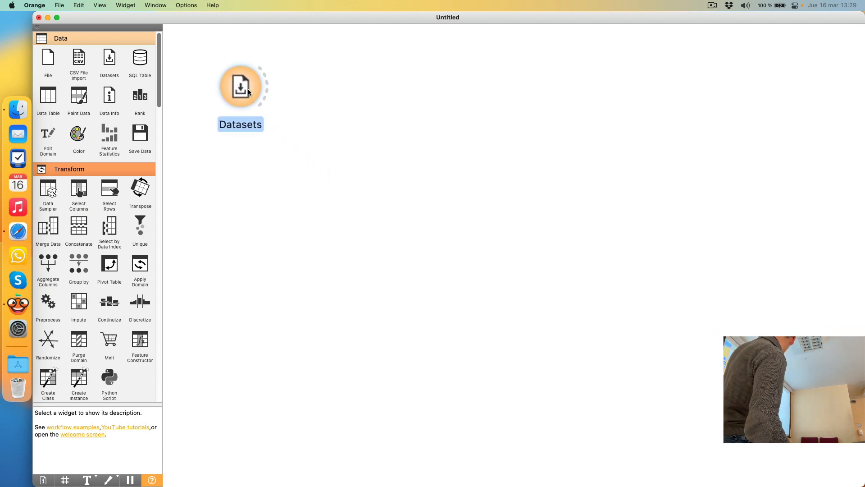
Step: Search the online datasets for "hous", load the Housing dataset and close the dataset list
{"action": "double_click", "coordinate": [248, 89]}
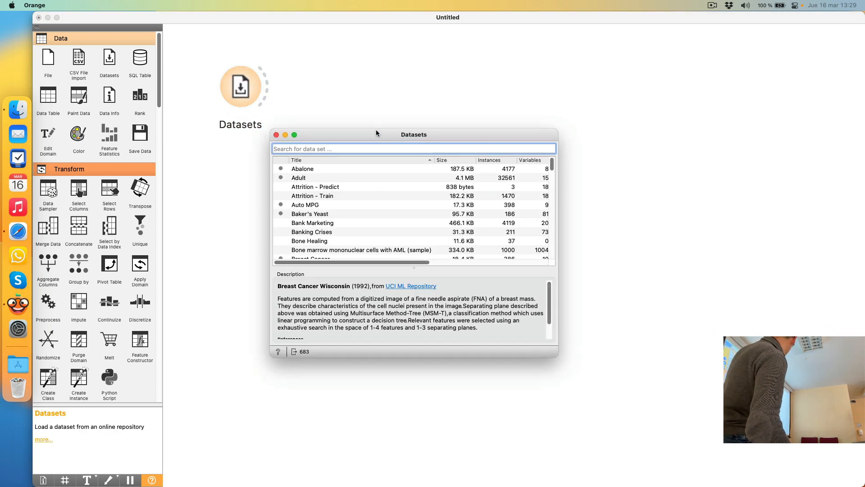
{"action": "left_click_drag", "start_coordinate": [376, 133], "coordinate": [339, 112]}
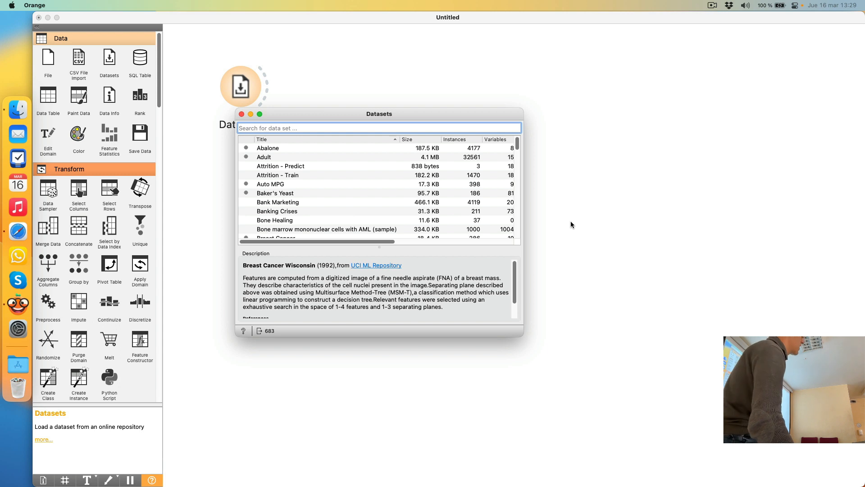
{"action": "type", "text": "hpu"}
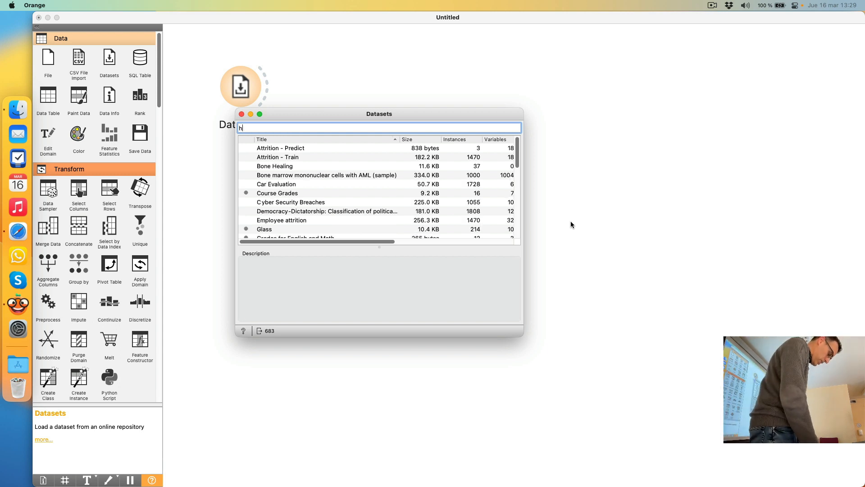
{"action": "key", "text": "BackSpace"}
{"action": "key", "text": "BackSpace"}
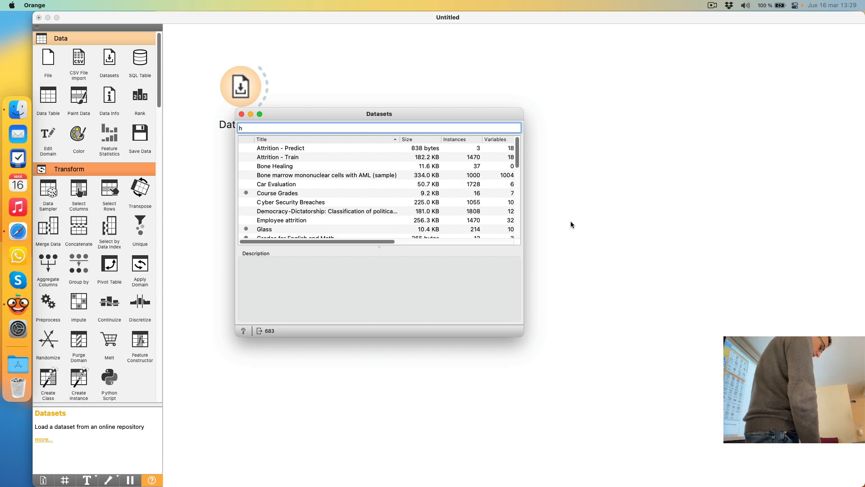
{"action": "type", "text": "ous"}
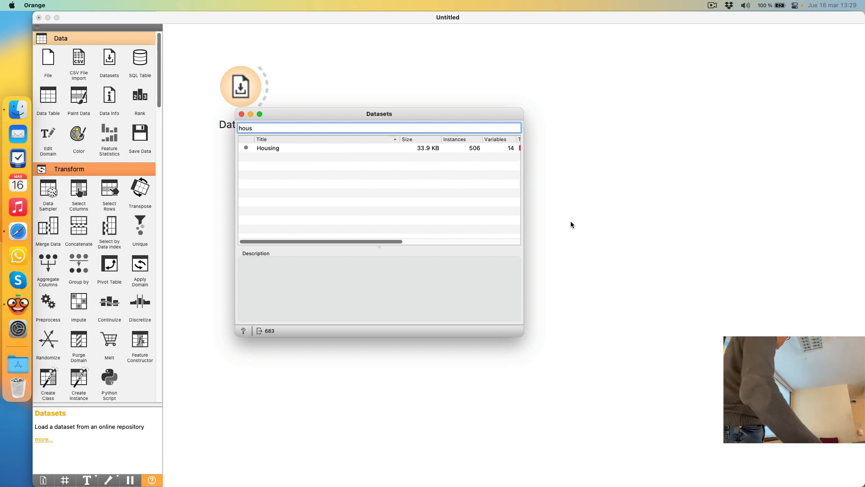
{"action": "left_click", "coordinate": [303, 149]}
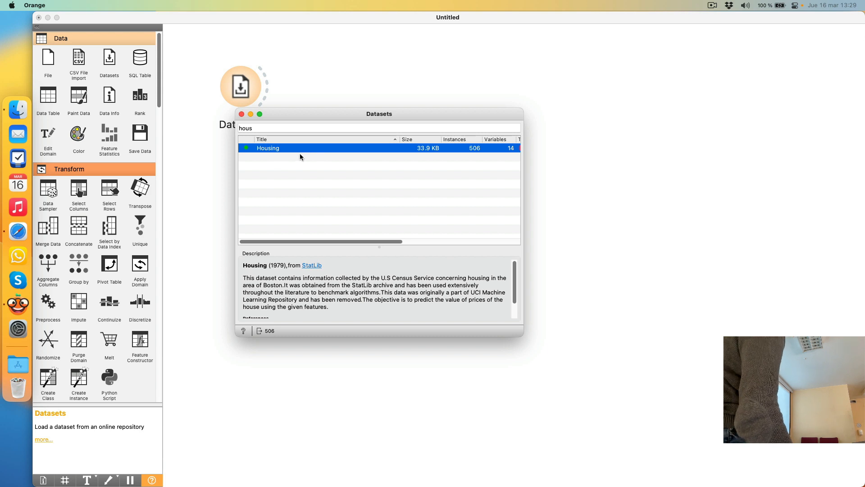
{"action": "left_click", "coordinate": [242, 115]}
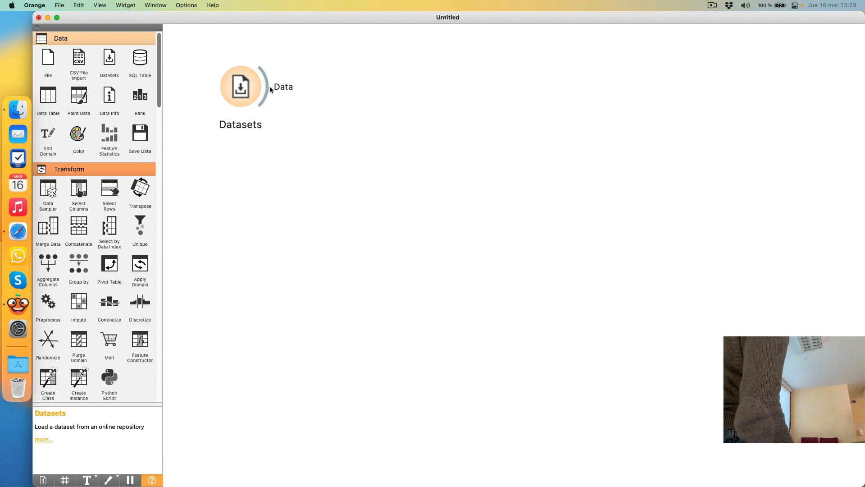
Step: Add a Select Columns widget fed by the Datasets output
{"action": "left_click_drag", "start_coordinate": [268, 85], "coordinate": [372, 87]}
{"action": "type", "text": "sele"}
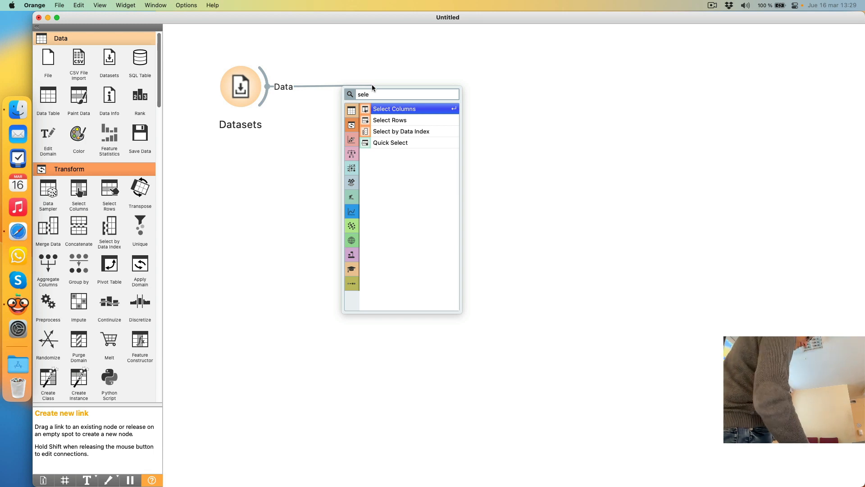
{"action": "key", "text": "Return"}
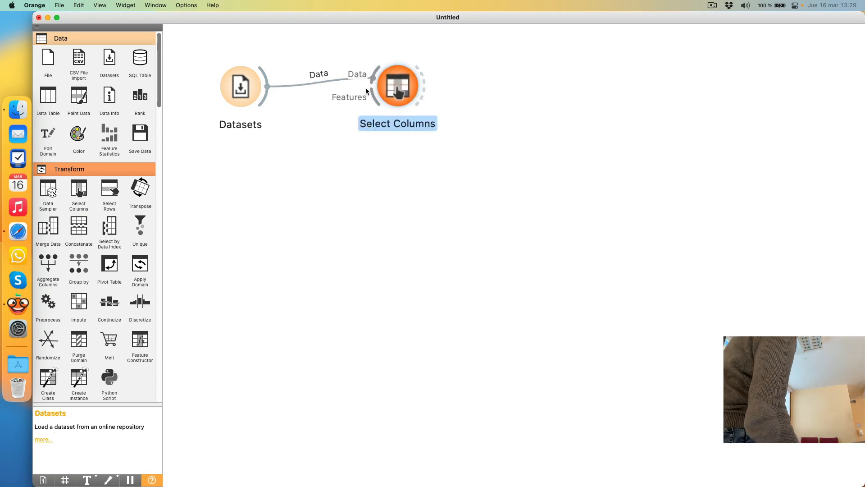
Step: Examine which Housing variables are features and which is the target in Select Columns, and close it
{"action": "double_click", "coordinate": [405, 85]}
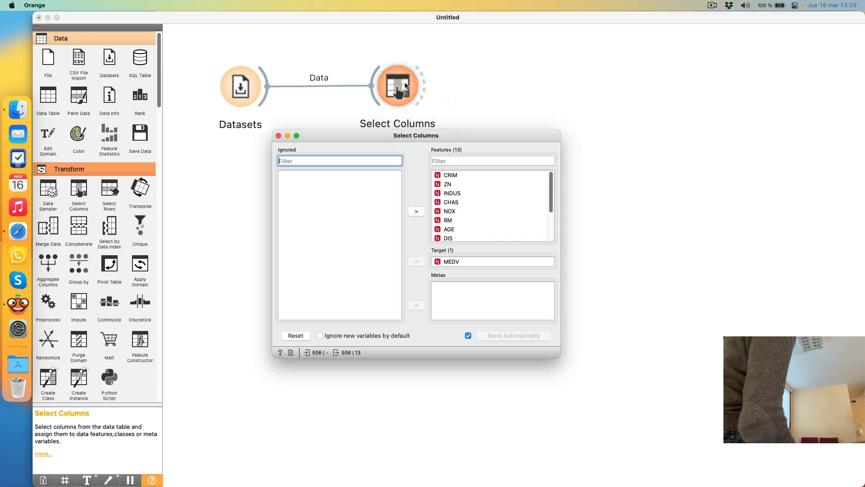
{"action": "left_click", "coordinate": [484, 175]}
{"action": "scroll", "coordinate": [483, 176], "scroll_direction": "down", "scroll_amount": 2}
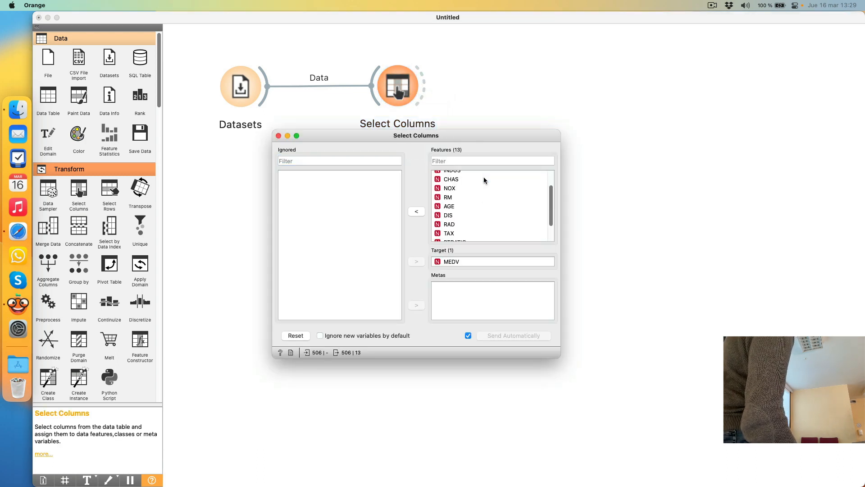
{"action": "scroll", "coordinate": [483, 175], "scroll_direction": "up", "scroll_amount": 2}
{"action": "scroll", "coordinate": [485, 174], "scroll_direction": "down", "scroll_amount": 2}
{"action": "scroll", "coordinate": [485, 175], "scroll_direction": "up", "scroll_amount": 2}
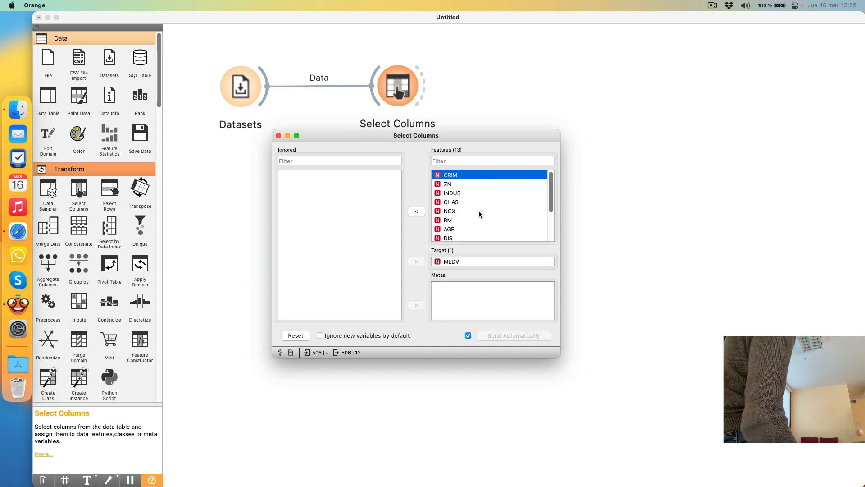
{"action": "left_click", "coordinate": [471, 261]}
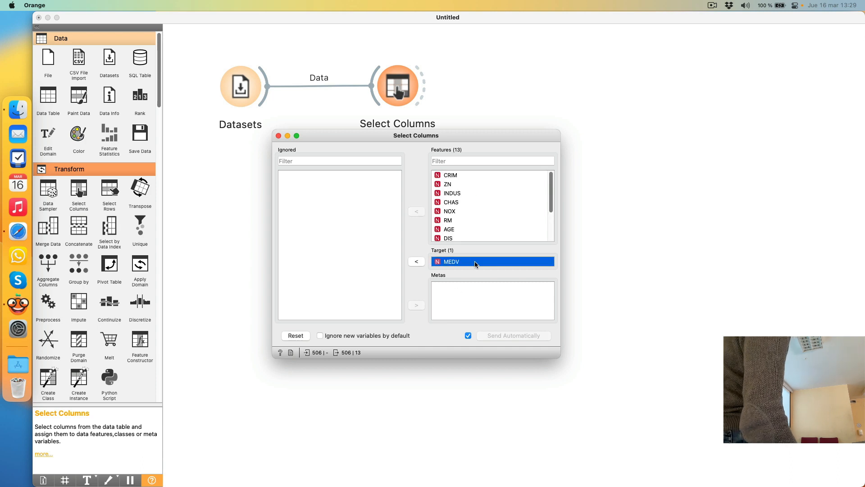
{"action": "left_click", "coordinate": [278, 136]}
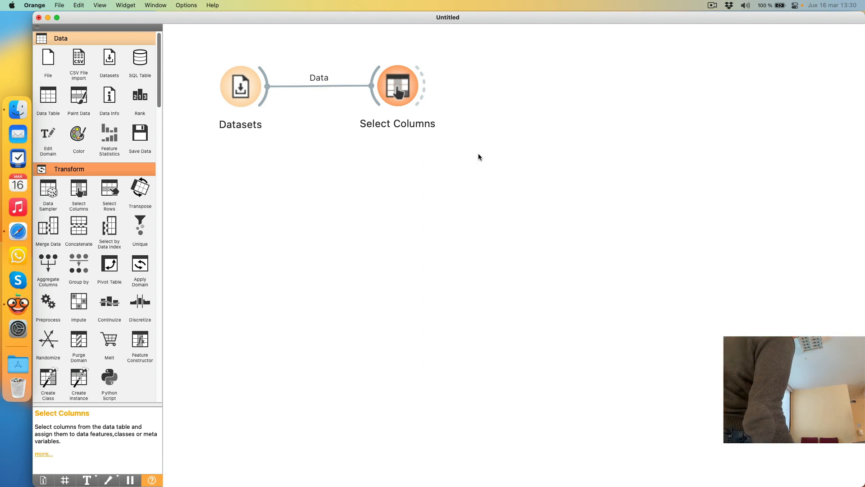
Step: Add a Tree model below Select Columns, feed it from Datasets, and review its parameters
{"action": "scroll", "coordinate": [99, 243], "scroll_direction": "down", "scroll_amount": 10}
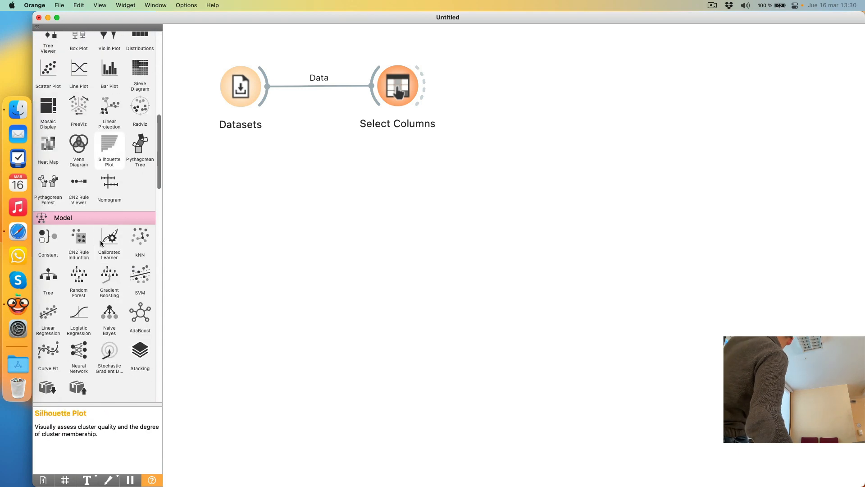
{"action": "scroll", "coordinate": [102, 242], "scroll_direction": "down", "scroll_amount": 2}
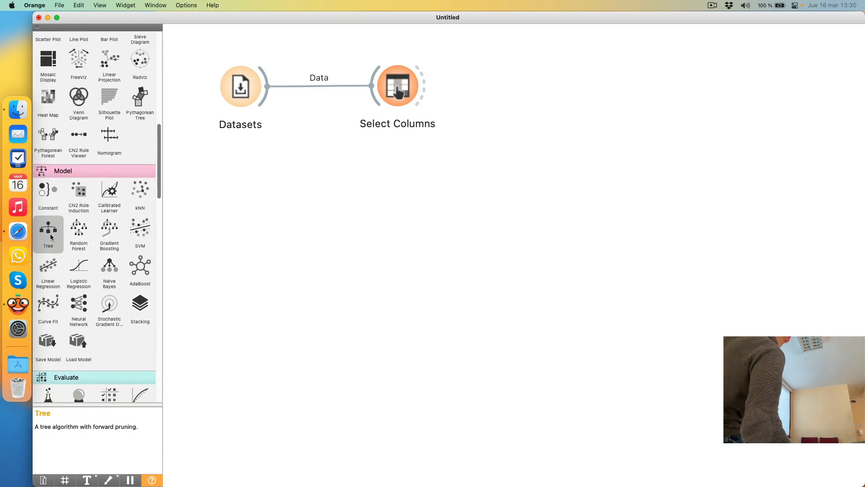
{"action": "left_click_drag", "start_coordinate": [48, 229], "coordinate": [367, 193]}
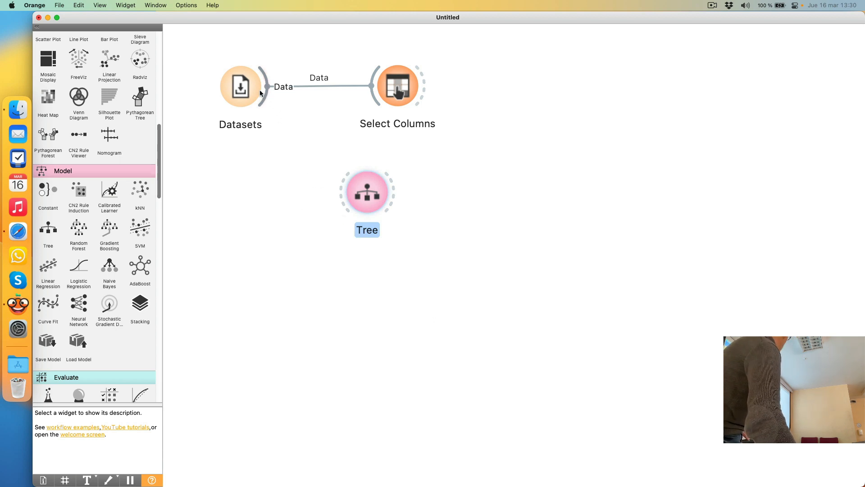
{"action": "left_click_drag", "start_coordinate": [264, 91], "coordinate": [344, 189]}
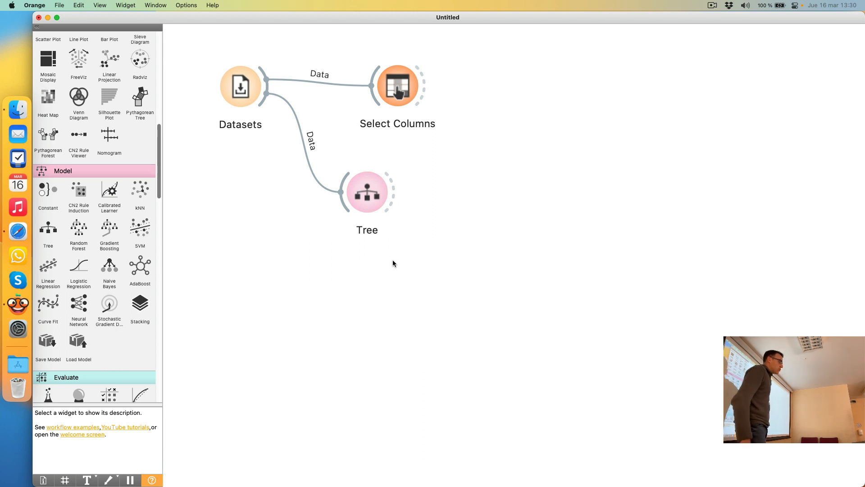
{"action": "double_click", "coordinate": [368, 191]}
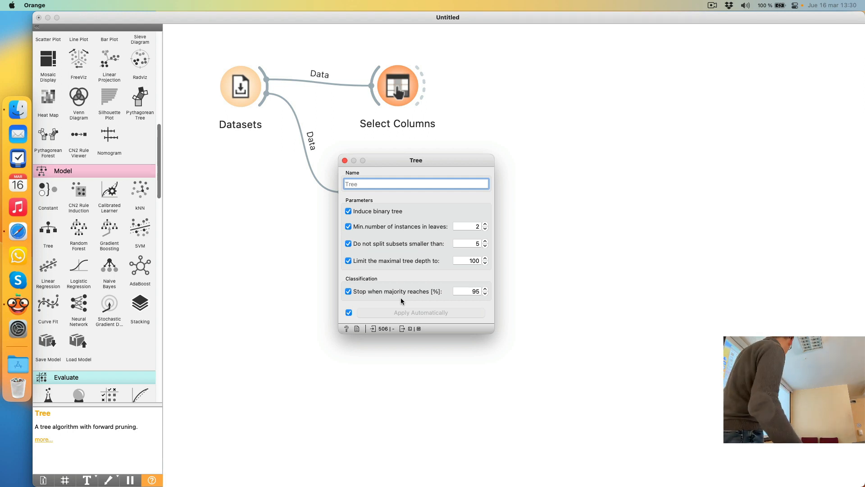
{"action": "left_click", "coordinate": [345, 160]}
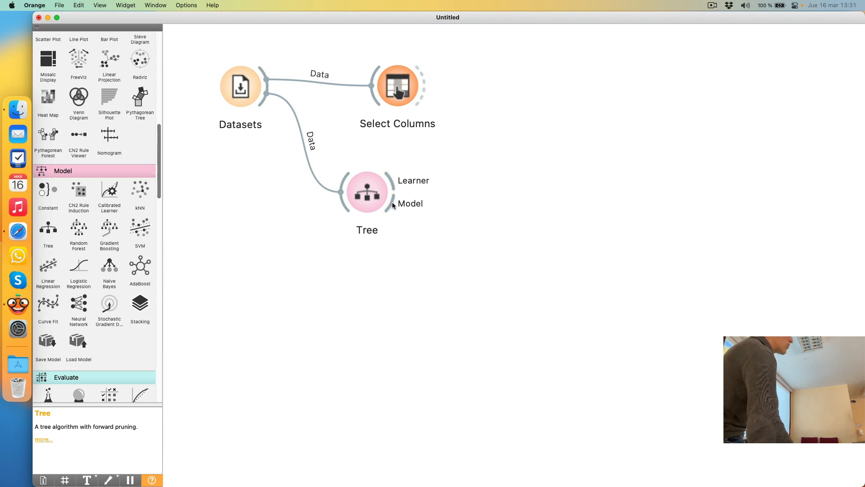
Step: Connect a Tree Viewer to the Tree's Model output and open the tree display
{"action": "left_click_drag", "start_coordinate": [392, 202], "coordinate": [503, 205]}
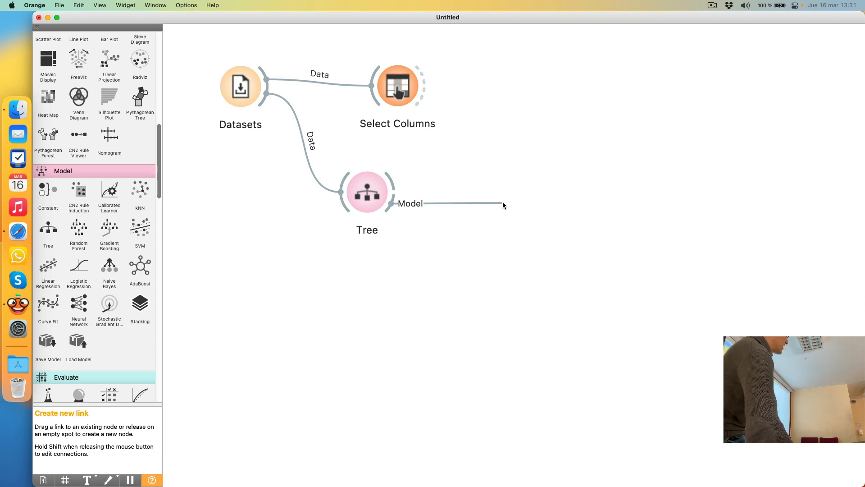
{"action": "left_click_drag", "start_coordinate": [503, 205], "coordinate": [503, 205]}
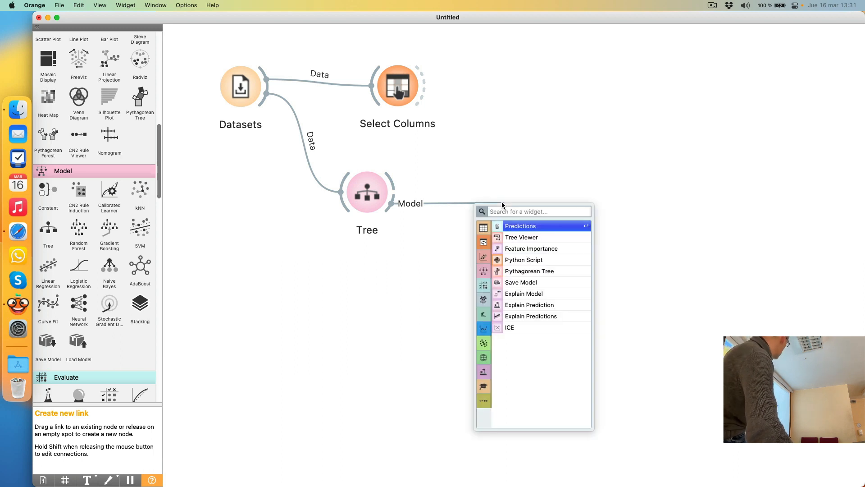
{"action": "left_click", "coordinate": [543, 238]}
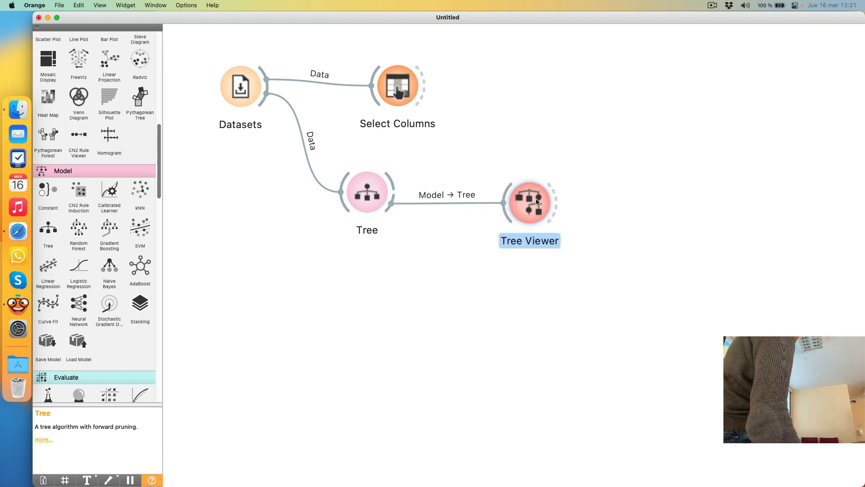
{"action": "double_click", "coordinate": [536, 200]}
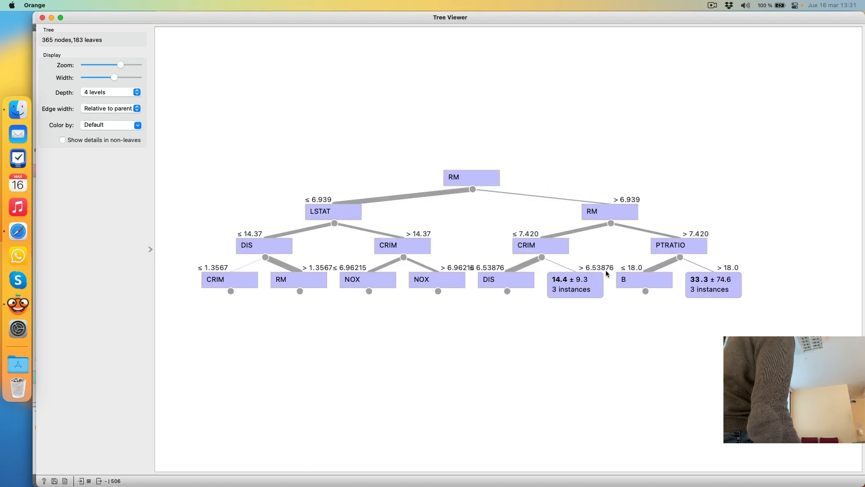
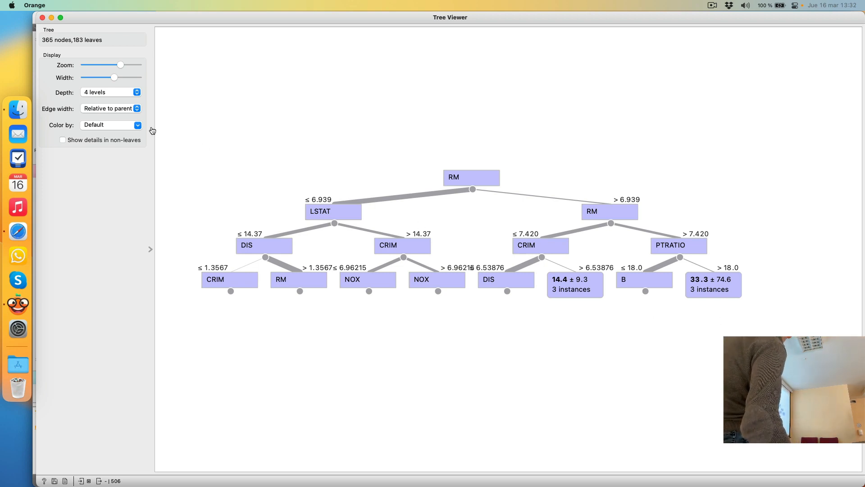
Step: Try Fixed edge width in the tree display and return it to Relative to parent
{"action": "left_click", "coordinate": [137, 109]}
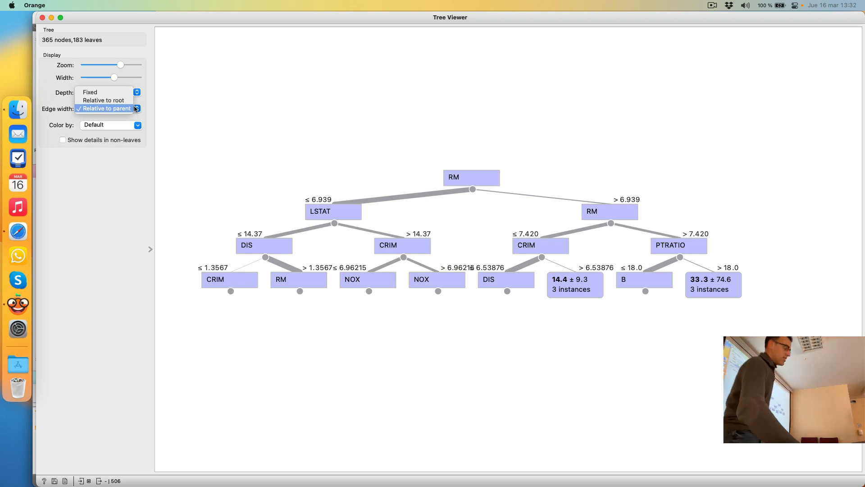
{"action": "left_click", "coordinate": [111, 93]}
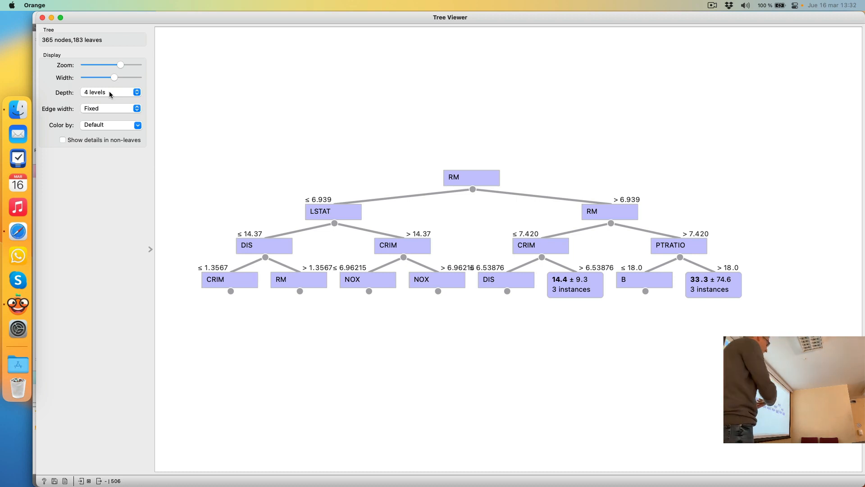
{"action": "left_click", "coordinate": [110, 95]}
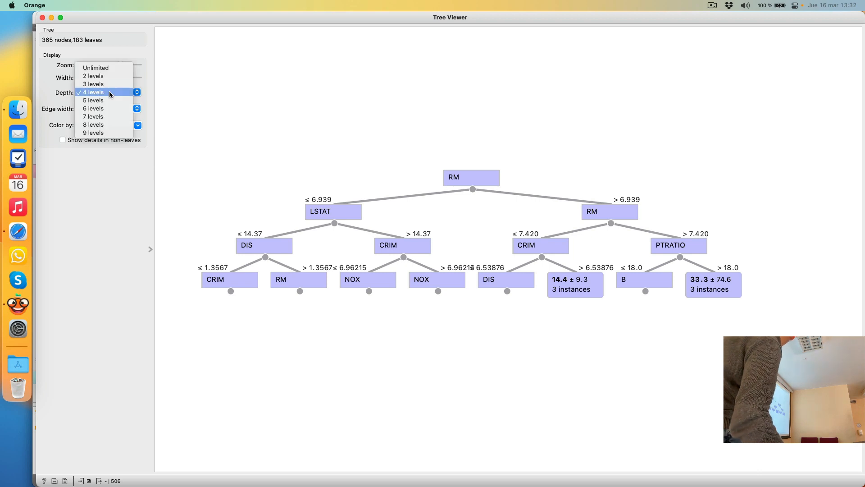
{"action": "left_click", "coordinate": [110, 94]}
{"action": "left_click", "coordinate": [110, 109]}
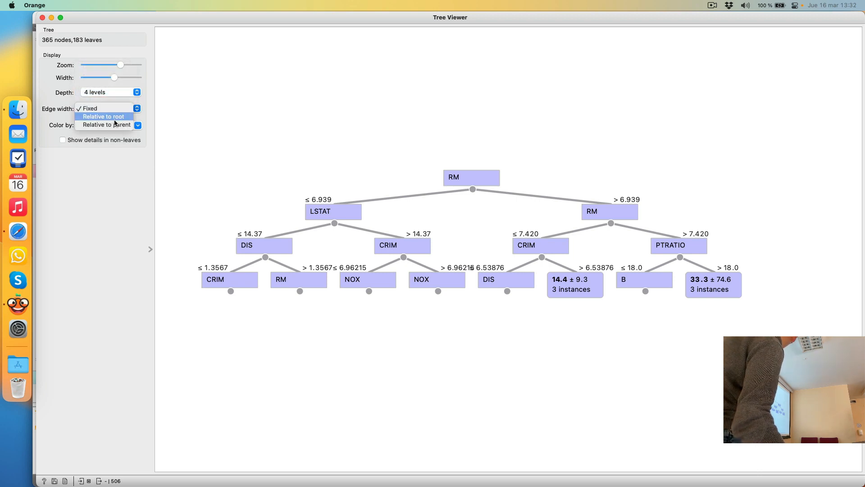
{"action": "left_click", "coordinate": [117, 126]}
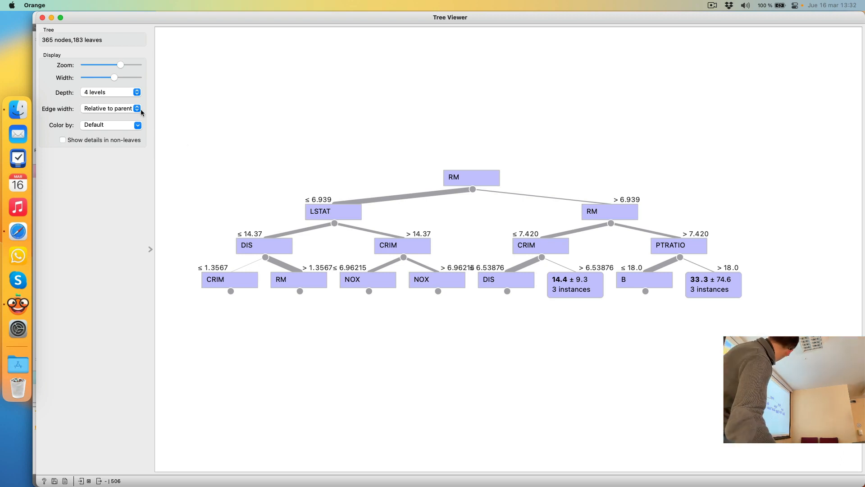
Step: Set the edge width of the displayed tree to Relative to root
{"action": "left_click", "coordinate": [94, 113]}
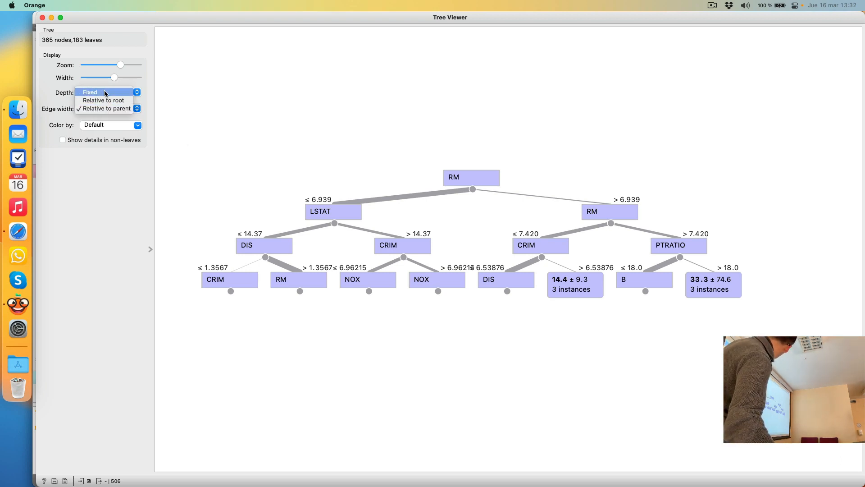
{"action": "left_click", "coordinate": [106, 91]}
{"action": "left_click", "coordinate": [106, 109]}
{"action": "left_click", "coordinate": [106, 118]}
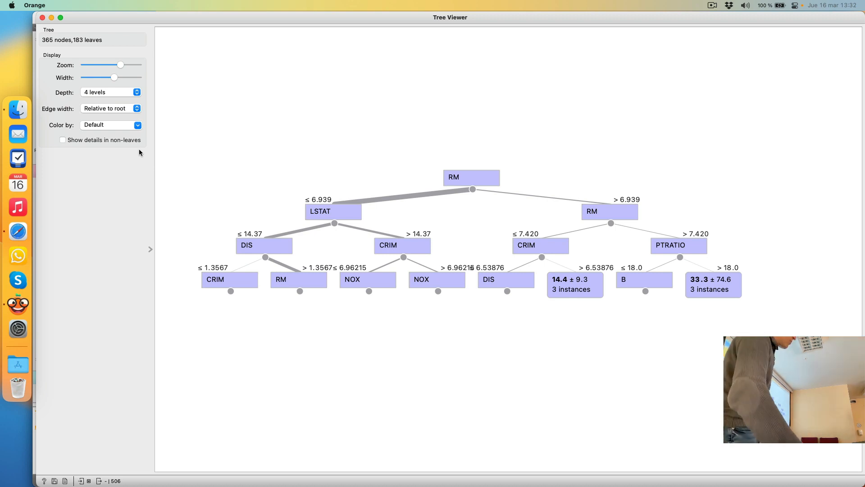
Step: Expand the RM node below DIS (> 1.3567) and inspect its full subtree at a reduced zoom
{"action": "left_click", "coordinate": [299, 291]}
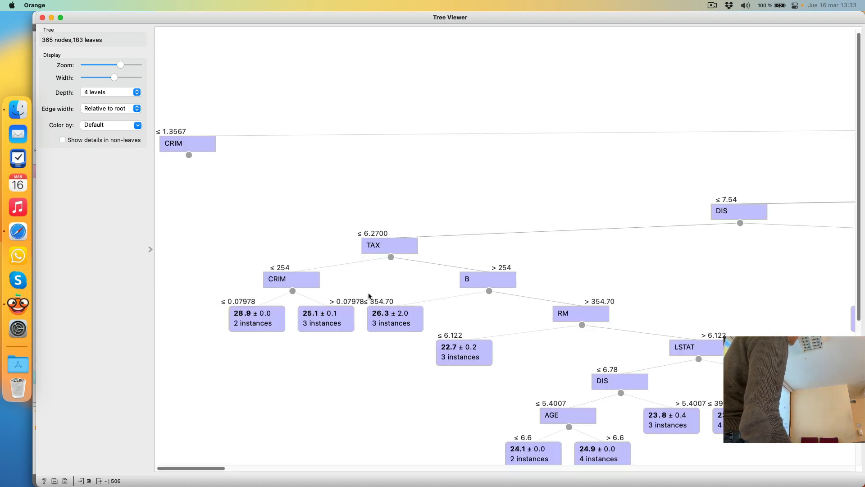
{"action": "scroll", "coordinate": [367, 291], "scroll_direction": "down", "scroll_amount": 3}
{"action": "scroll", "coordinate": [363, 303], "scroll_direction": "up", "scroll_amount": 4}
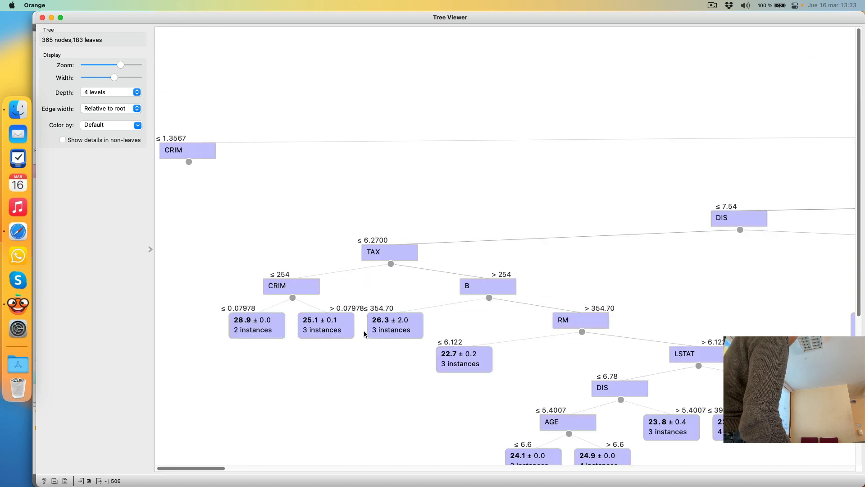
{"action": "left_click_drag", "start_coordinate": [120, 65], "coordinate": [81, 67]}
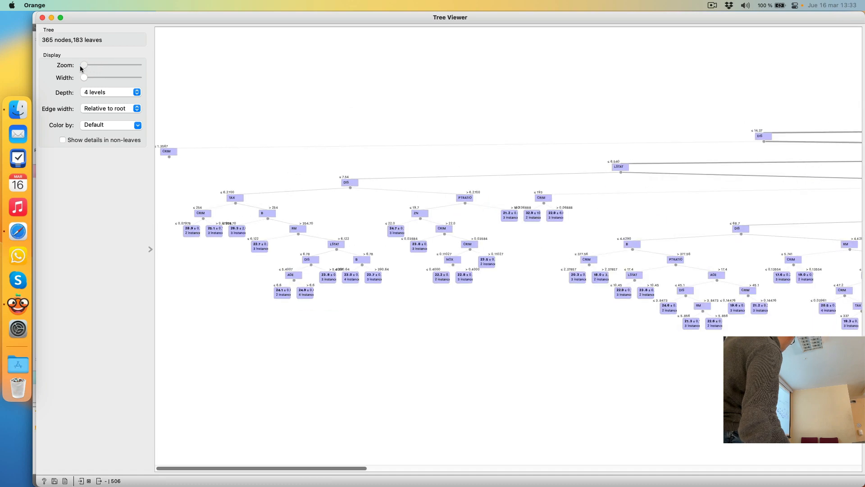
{"action": "left_click_drag", "start_coordinate": [301, 471], "coordinate": [466, 481]}
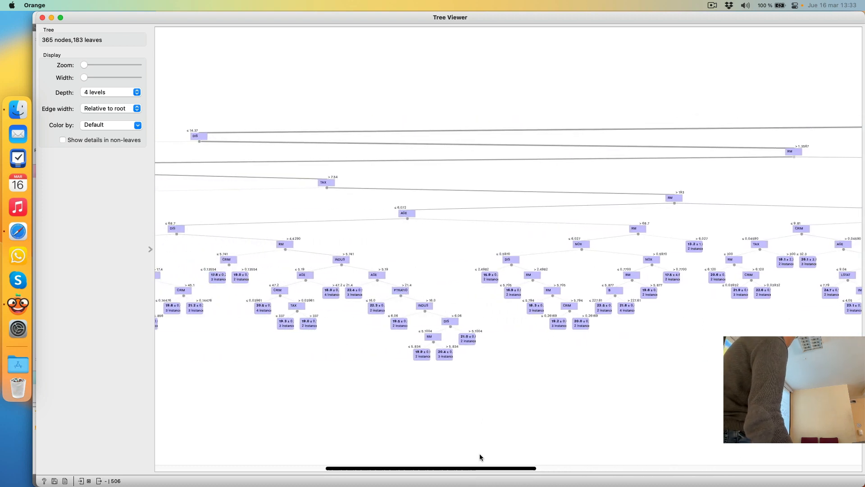
Step: Limit the displayed tree to 3 levels and enlarge it to maximum zoom with a medium width
{"action": "left_click", "coordinate": [100, 94]}
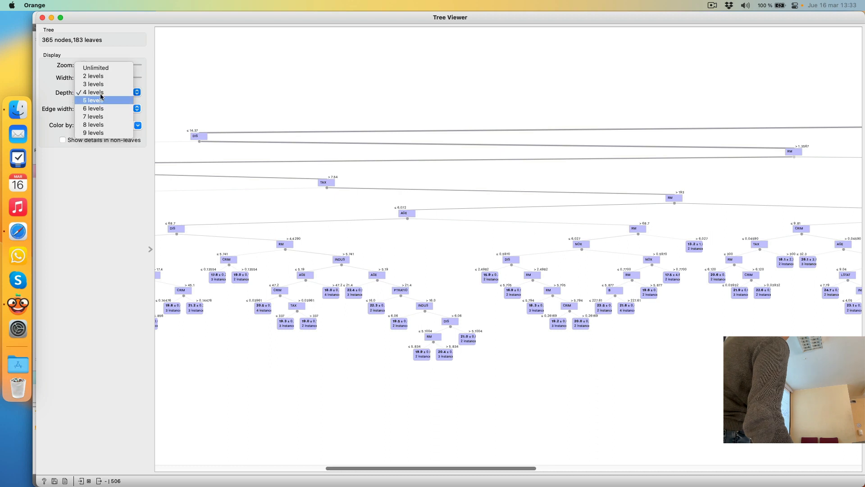
{"action": "left_click", "coordinate": [102, 84]}
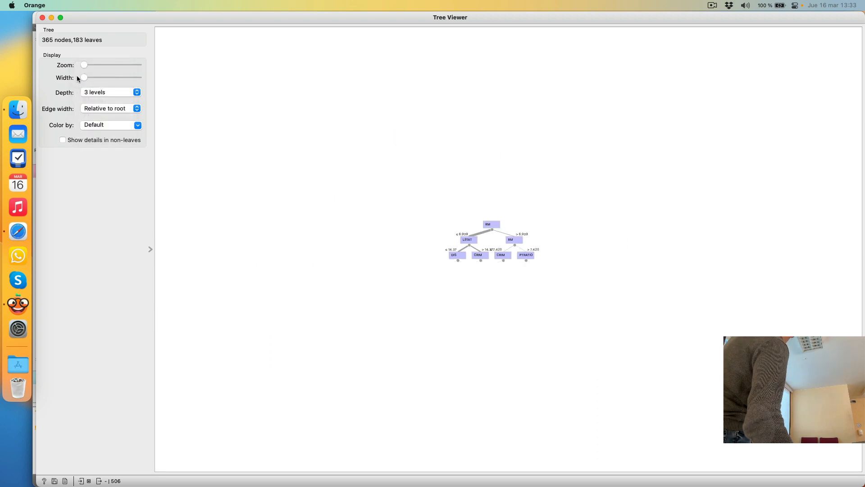
{"action": "left_click_drag", "start_coordinate": [84, 78], "coordinate": [138, 65]}
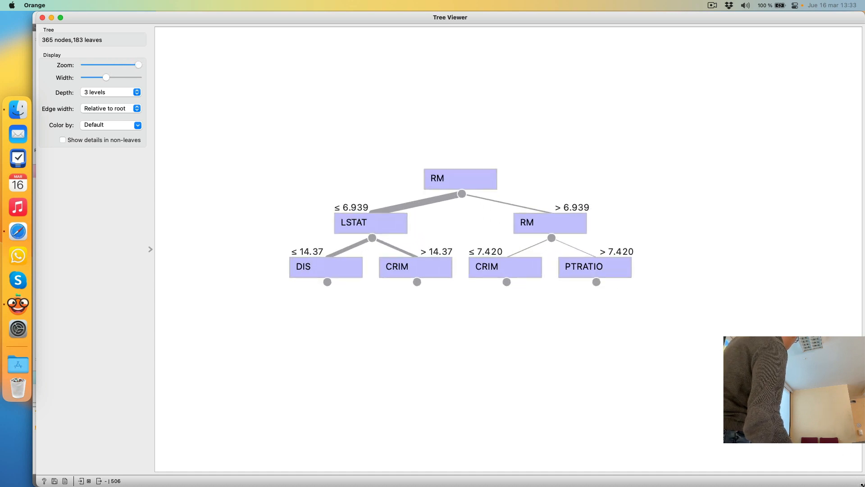
Step: Shrink the Tree Viewer window and place it below the workflow so the widgets are uncovered
{"action": "left_click_drag", "start_coordinate": [862, 485], "coordinate": [528, 226]}
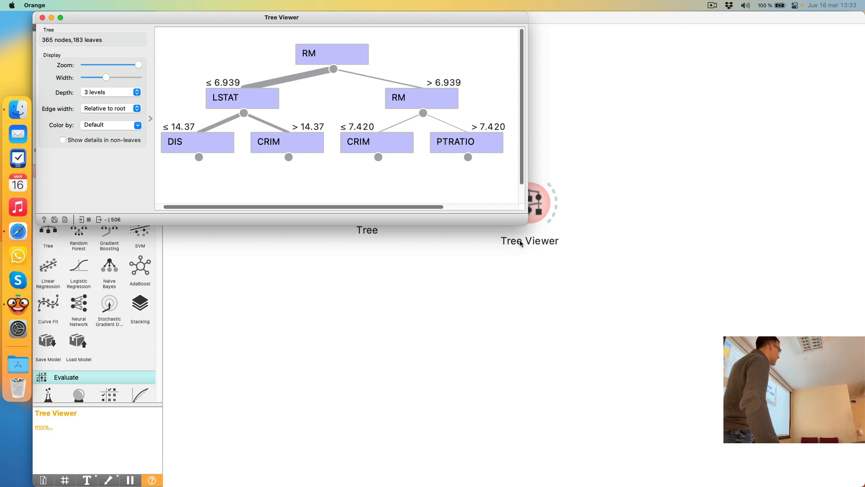
{"action": "left_click", "coordinate": [520, 240]}
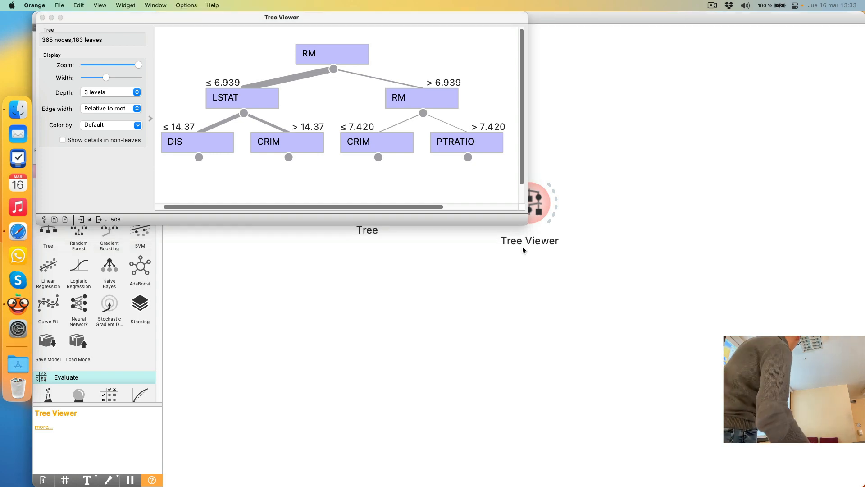
{"action": "left_click_drag", "start_coordinate": [496, 21], "coordinate": [385, 267]}
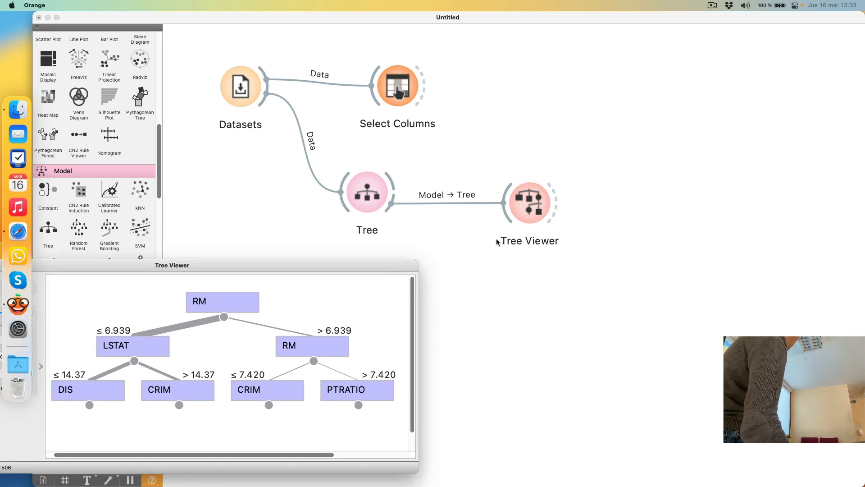
Step: Add a Scatter Plot fed by the Tree Viewer's Data output and place it above and to the right of the Tree Viewer
{"action": "mouse_move", "coordinate": [554, 199]}
{"action": "left_click_drag", "start_coordinate": [558, 213], "coordinate": [670, 219]}
{"action": "type", "text": "s"}
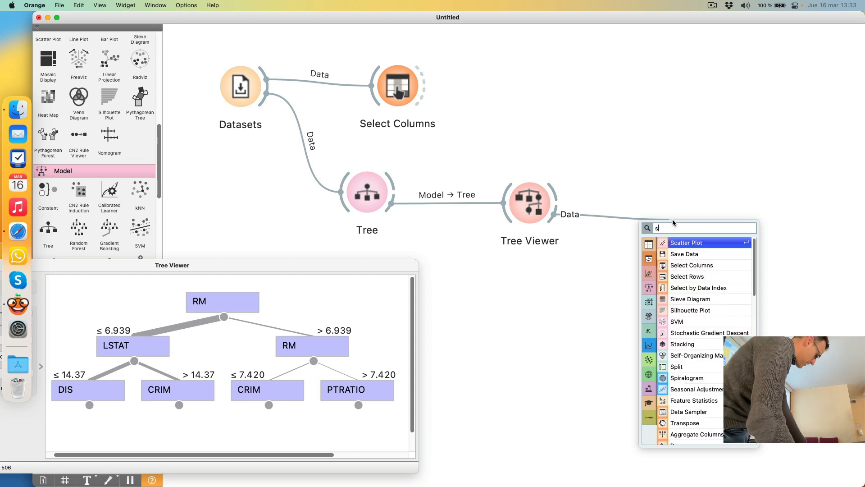
{"action": "type", "text": "c"}
{"action": "left_click", "coordinate": [701, 244]}
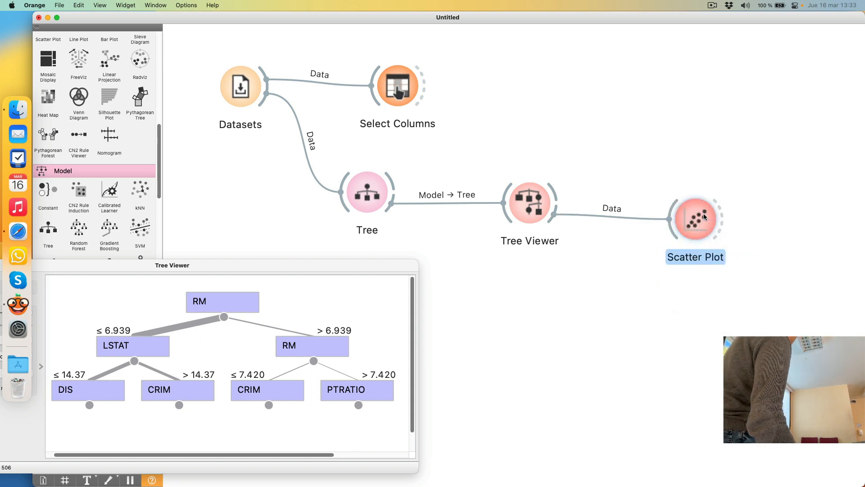
{"action": "left_click_drag", "start_coordinate": [704, 213], "coordinate": [748, 128]}
Step: Connect the Tree Viewer's Selected Data output to the Scatter Plot as its Data Subset
{"action": "mouse_move", "coordinate": [557, 194]}
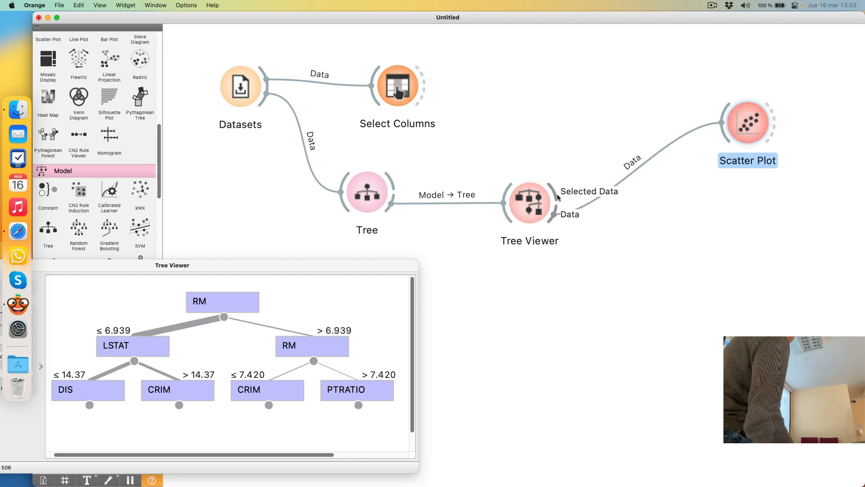
{"action": "left_click_drag", "start_coordinate": [556, 191], "coordinate": [568, 186]}
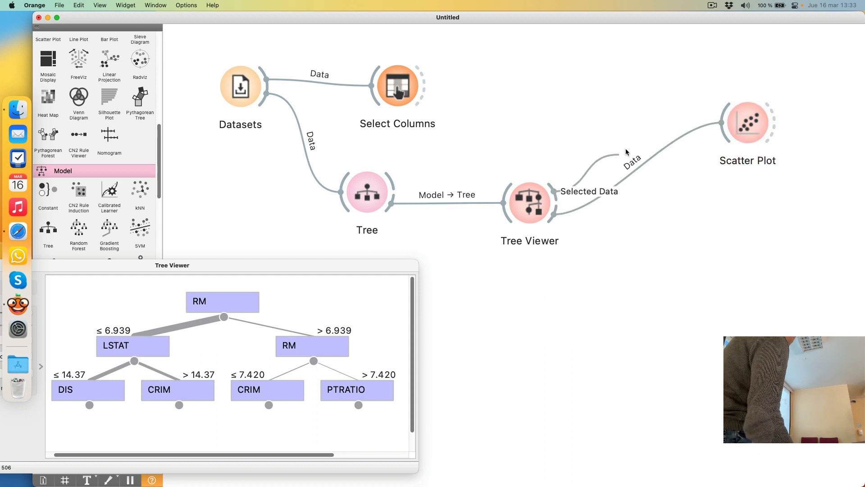
{"action": "left_click_drag", "start_coordinate": [626, 151], "coordinate": [720, 121]}
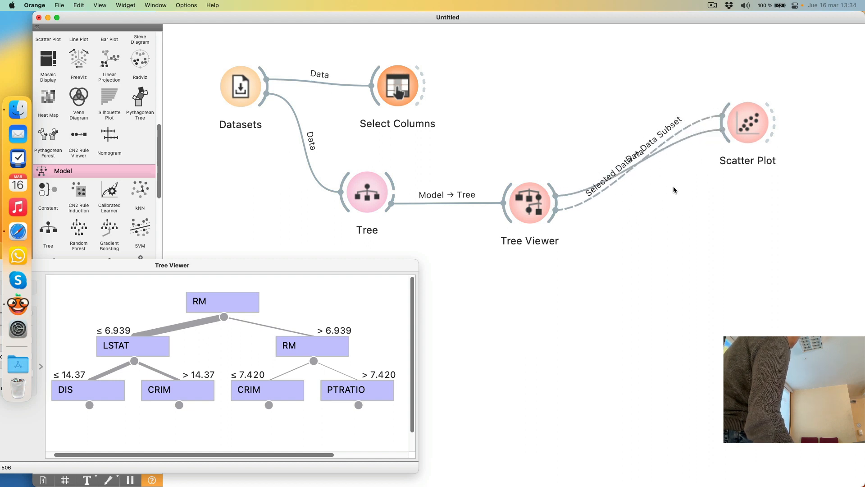
Step: Open the Scatter Plot and enlarge its window beside the tree display
{"action": "double_click", "coordinate": [734, 116]}
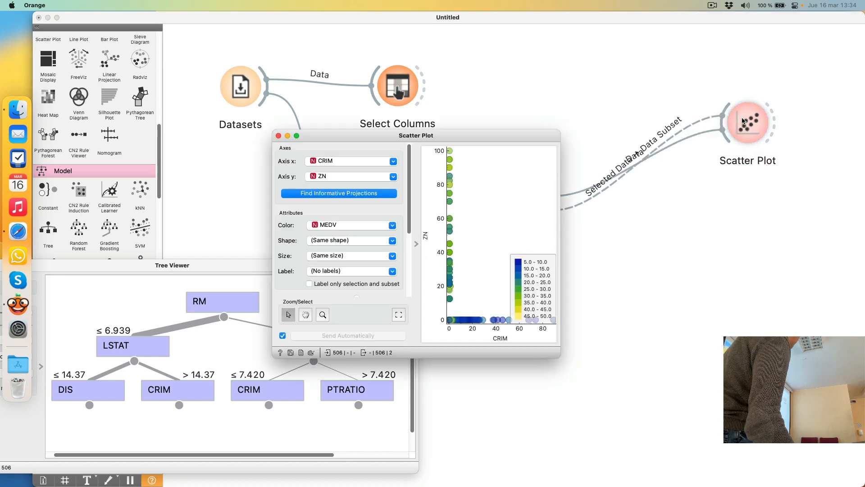
{"action": "left_click_drag", "start_coordinate": [531, 140], "coordinate": [824, 37]}
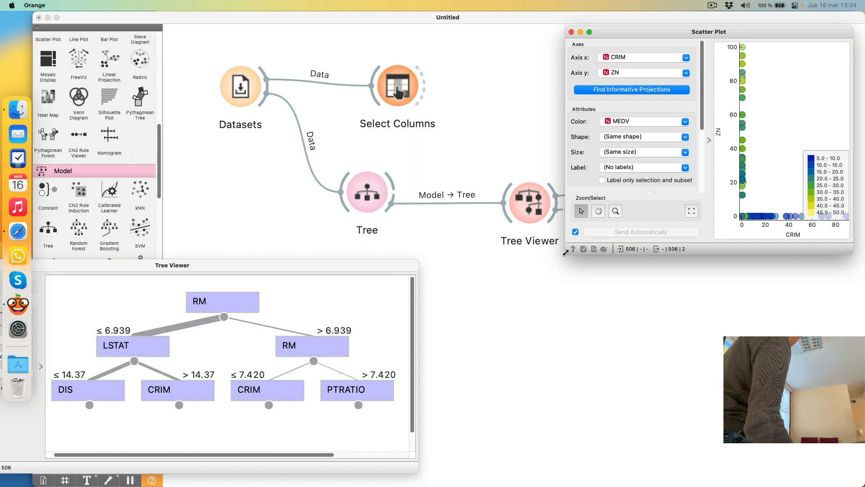
{"action": "left_click_drag", "start_coordinate": [565, 254], "coordinate": [302, 370]}
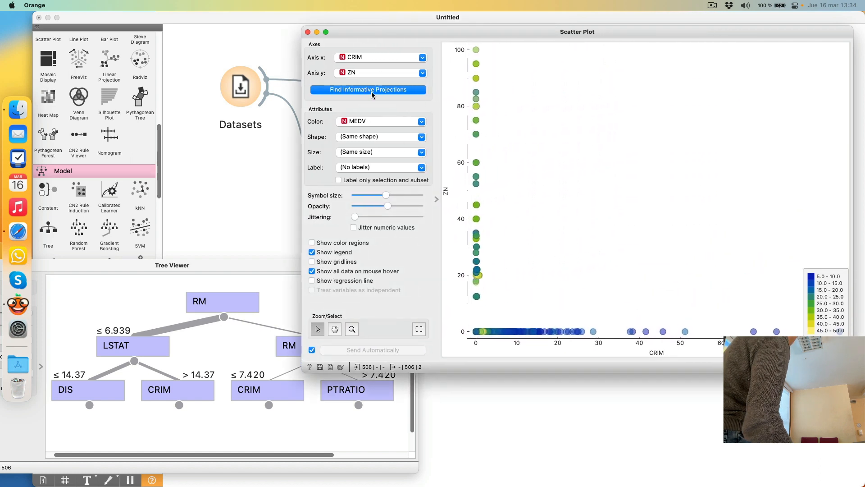
Step: Color the points by MEDV, score the informative projections, and plot the LSTAT,RM pair
{"action": "left_click", "coordinate": [376, 120]}
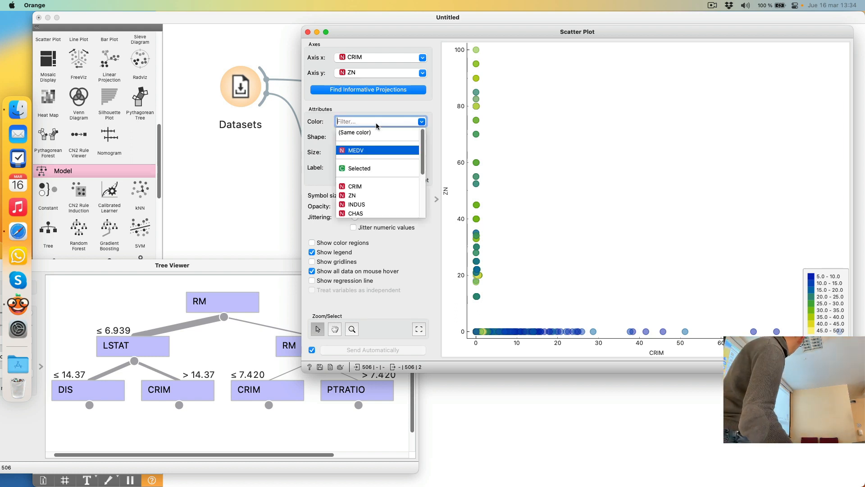
{"action": "left_click", "coordinate": [386, 151]}
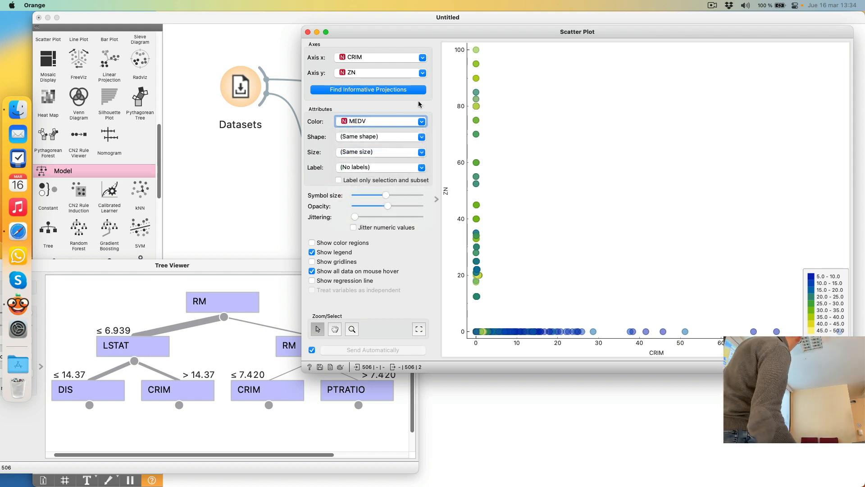
{"action": "left_click", "coordinate": [389, 90]}
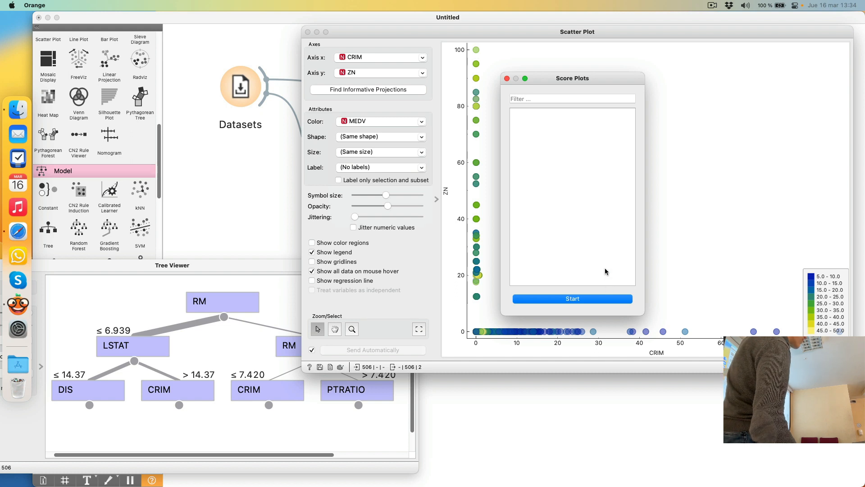
{"action": "left_click", "coordinate": [600, 300]}
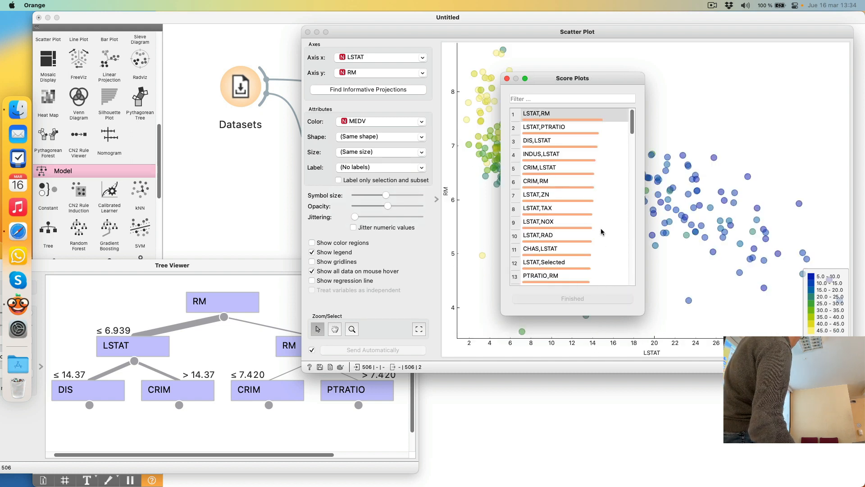
{"action": "left_click", "coordinate": [591, 120]}
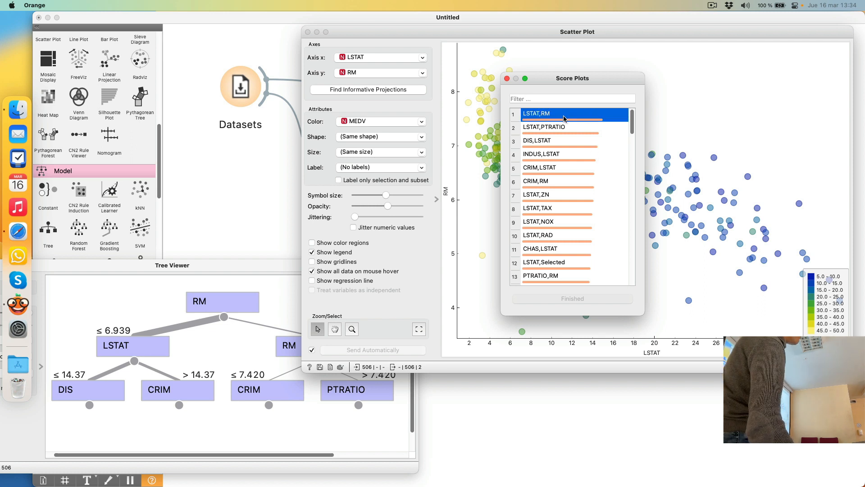
{"action": "left_click", "coordinate": [506, 78]}
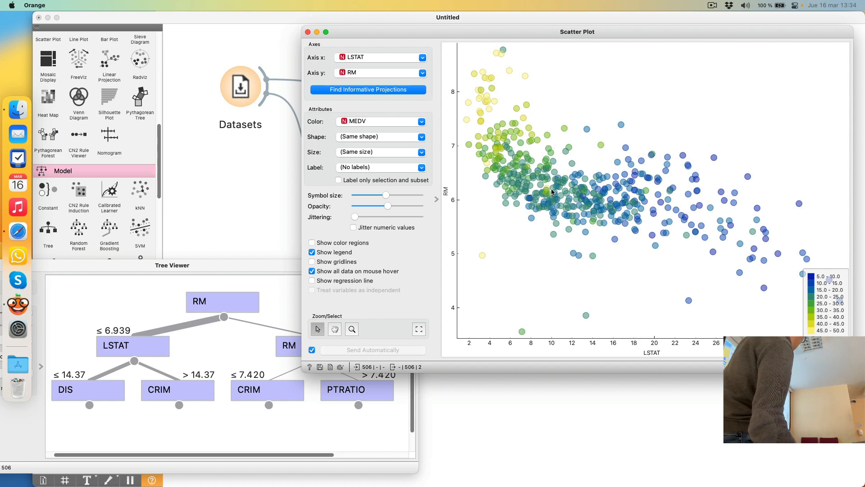
Step: Place the tree beside the plot and select the DIS, both CRIM and PTRATIO nodes in turn to compare their highlighted points
{"action": "mouse_move", "coordinate": [550, 188]}
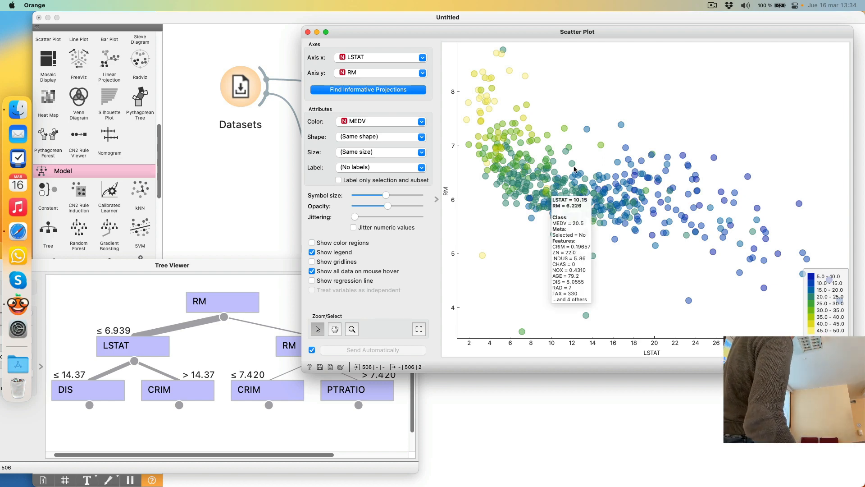
{"action": "left_click_drag", "start_coordinate": [233, 268], "coordinate": [249, 44]}
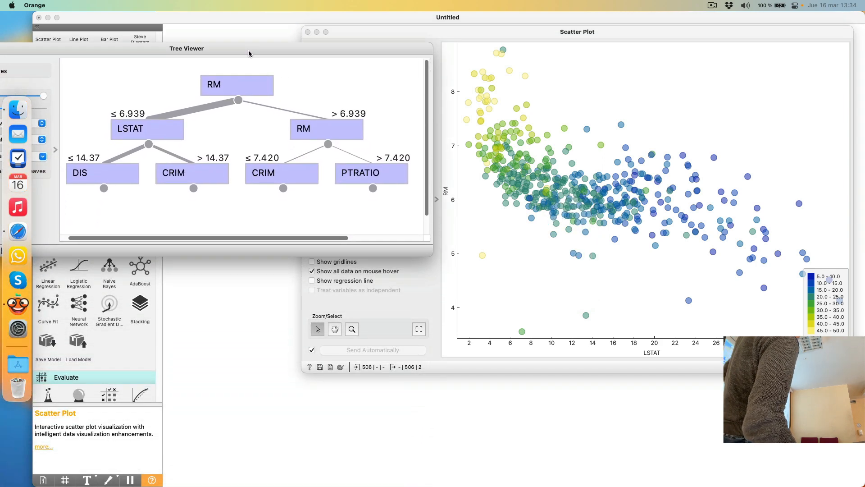
{"action": "left_click", "coordinate": [101, 173]}
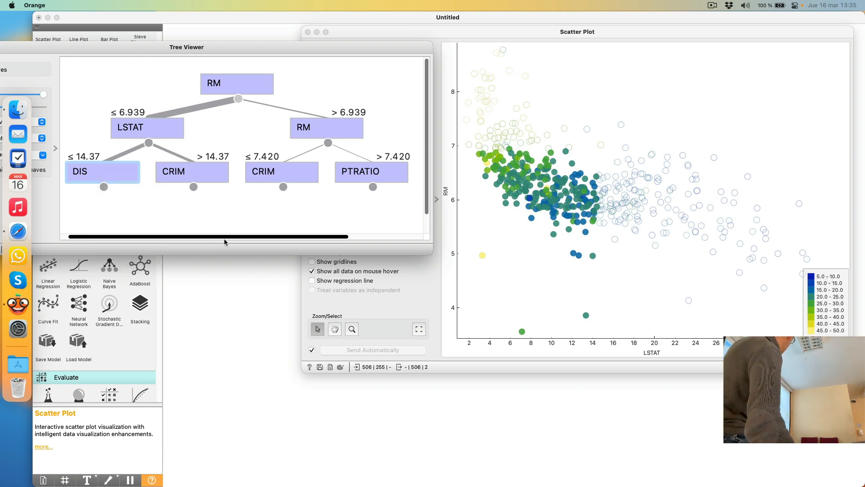
{"action": "left_click", "coordinate": [188, 172]}
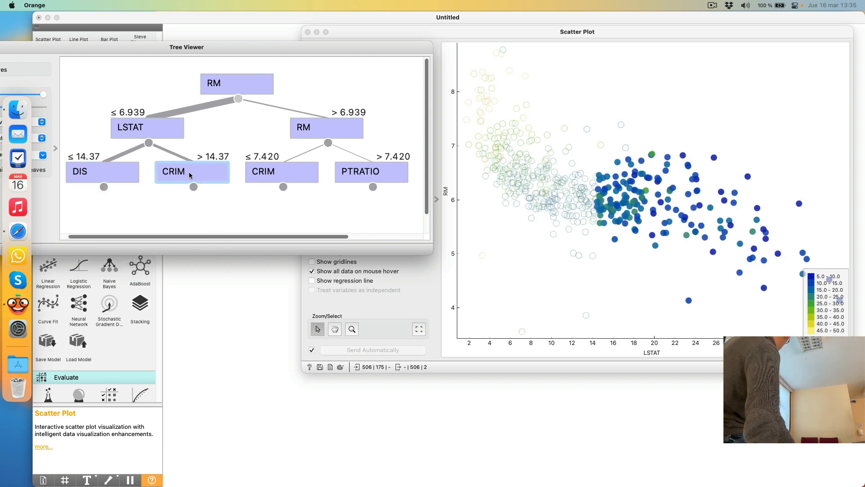
{"action": "left_click", "coordinate": [293, 172]}
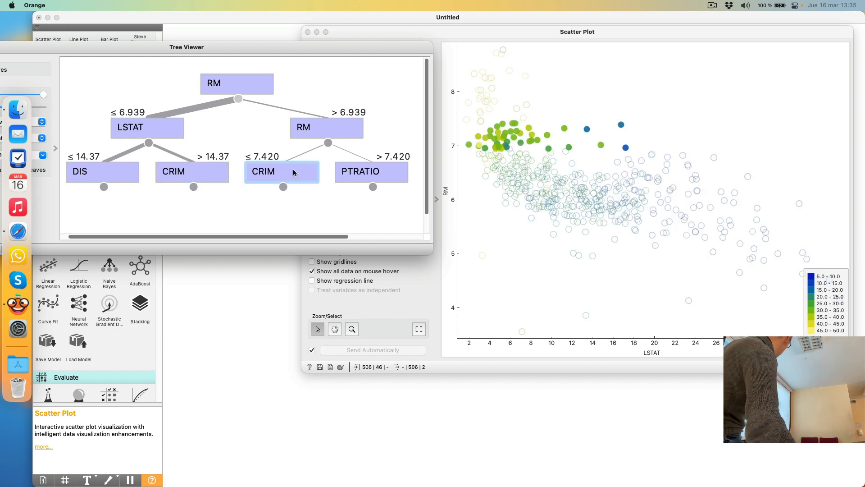
{"action": "left_click", "coordinate": [375, 174]}
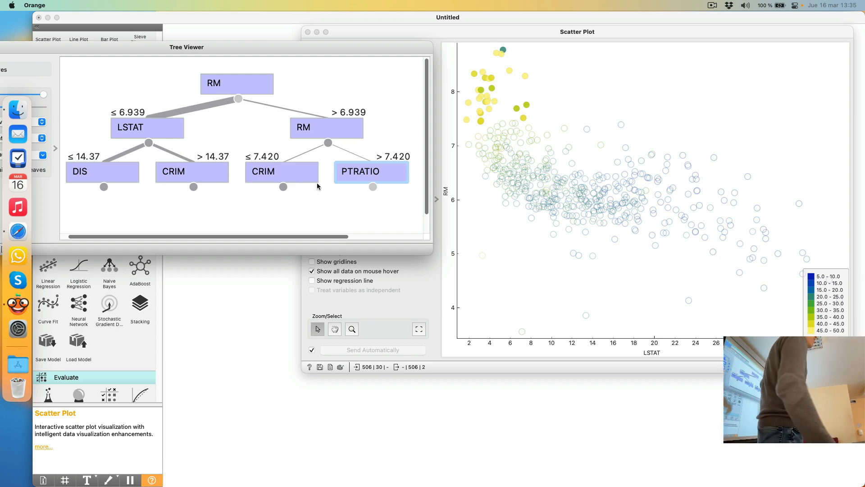
{"action": "mouse_move", "coordinate": [317, 186]}
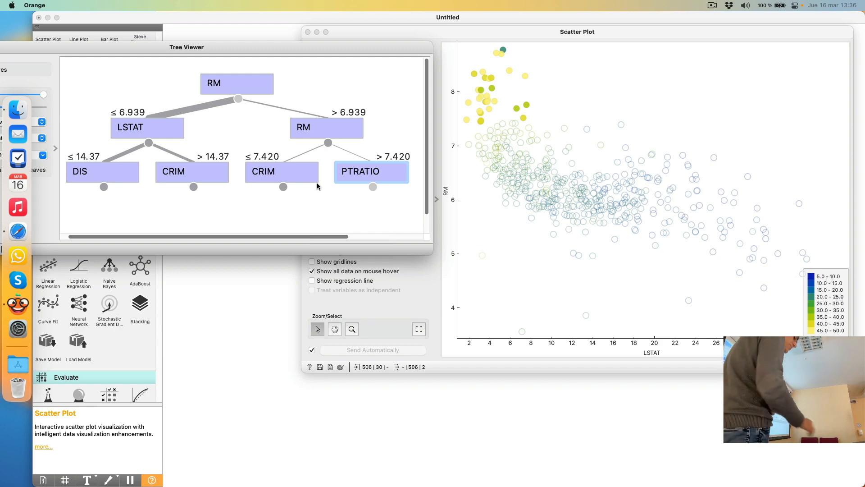
Step: Close the Tree Viewer window and move the Scatter Plot window below the workflow
{"action": "left_click_drag", "start_coordinate": [36, 51], "coordinate": [189, 124]}
{"action": "left_click", "coordinate": [99, 119]}
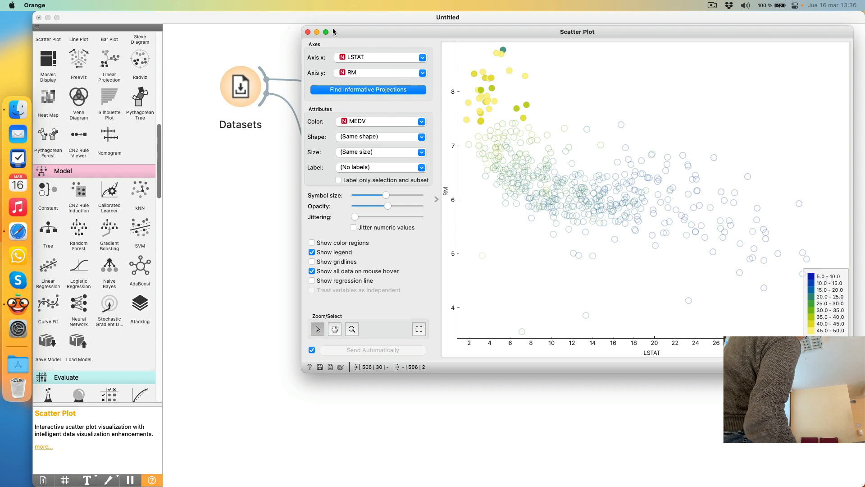
{"action": "left_click_drag", "start_coordinate": [344, 32], "coordinate": [235, 308]}
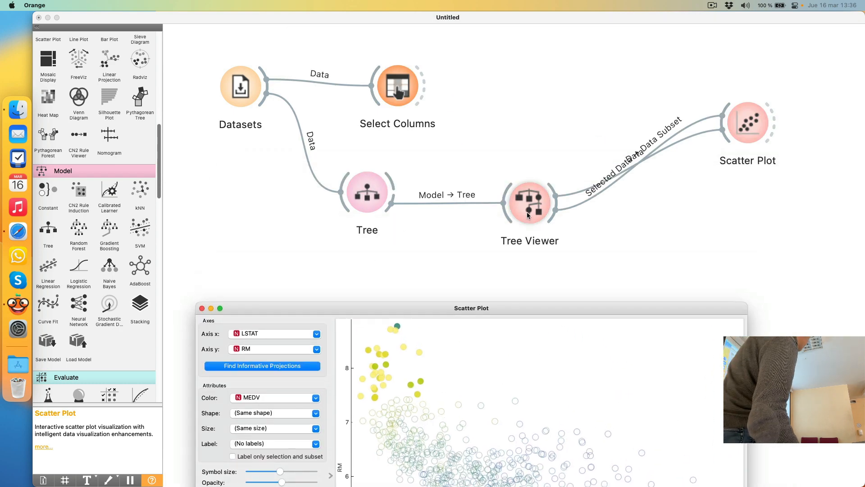
Step: Add a Predictions widget fed by the Tree's Model output, close the Scatter Plot window, and place the widget below Tree Viewer
{"action": "mouse_move", "coordinate": [559, 219]}
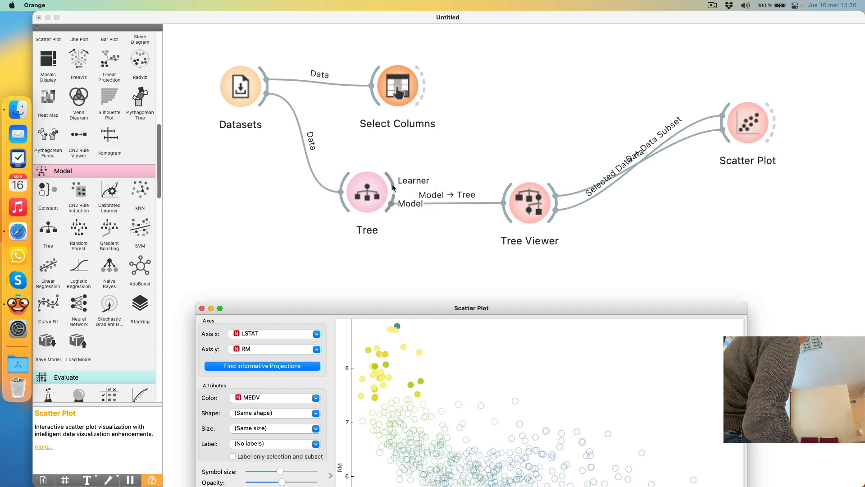
{"action": "left_click", "coordinate": [390, 202]}
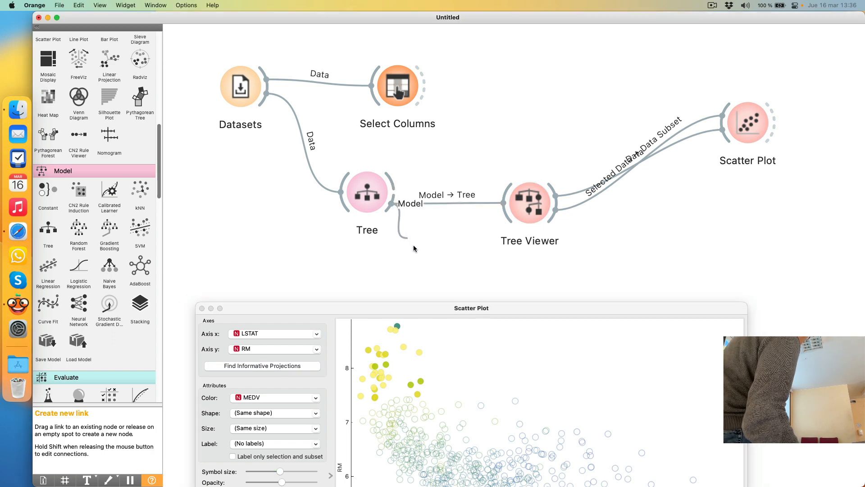
{"action": "left_click_drag", "start_coordinate": [414, 248], "coordinate": [460, 271]}
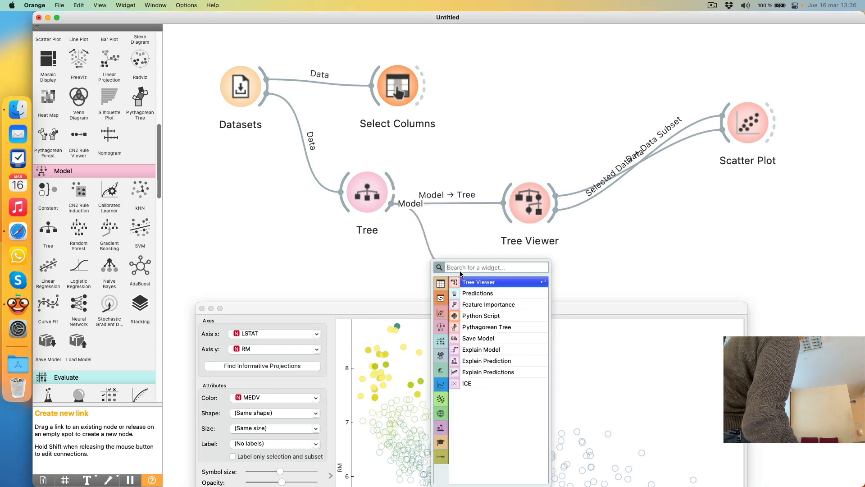
{"action": "left_click", "coordinate": [479, 293]}
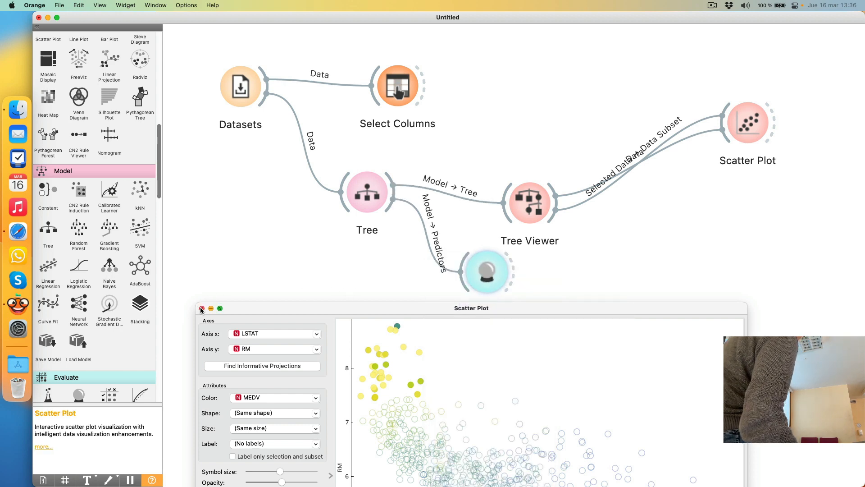
{"action": "left_click", "coordinate": [201, 308]}
{"action": "left_click_drag", "start_coordinate": [489, 282], "coordinate": [526, 318]}
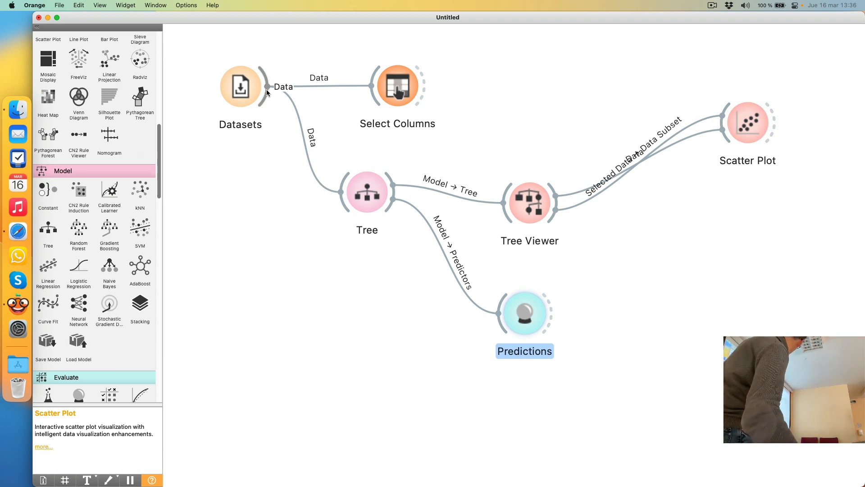
Step: Link Datasets to Predictions and rearrange the Tree, Tree Viewer, Scatter Plot, Predictions and Select Columns widgets to declutter the workflow
{"action": "left_click_drag", "start_coordinate": [265, 90], "coordinate": [472, 332]}
{"action": "left_click_drag", "start_coordinate": [363, 188], "coordinate": [415, 164]}
{"action": "left_click_drag", "start_coordinate": [531, 207], "coordinate": [574, 134]}
{"action": "left_click_drag", "start_coordinate": [751, 120], "coordinate": [764, 131]}
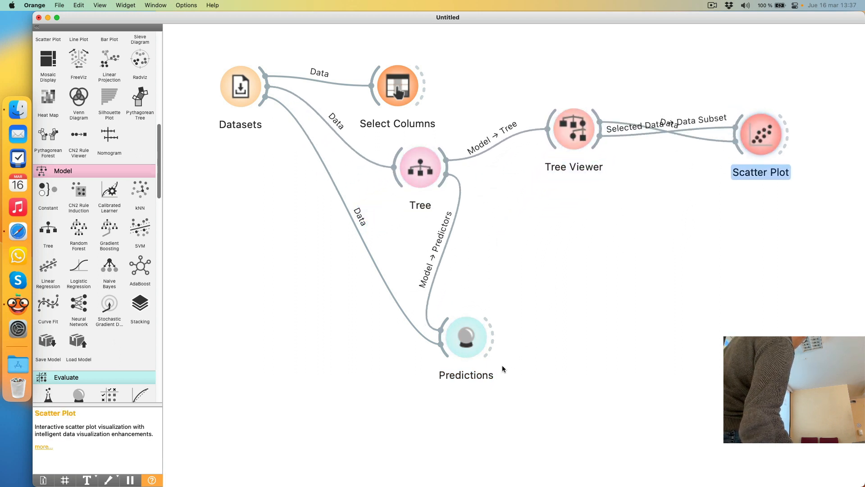
{"action": "left_click_drag", "start_coordinate": [461, 354], "coordinate": [504, 329]}
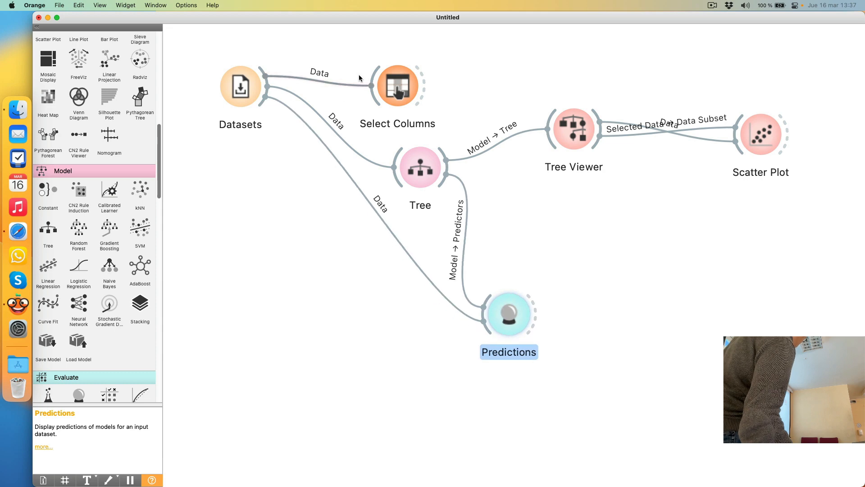
{"action": "left_click_drag", "start_coordinate": [395, 91], "coordinate": [417, 67]}
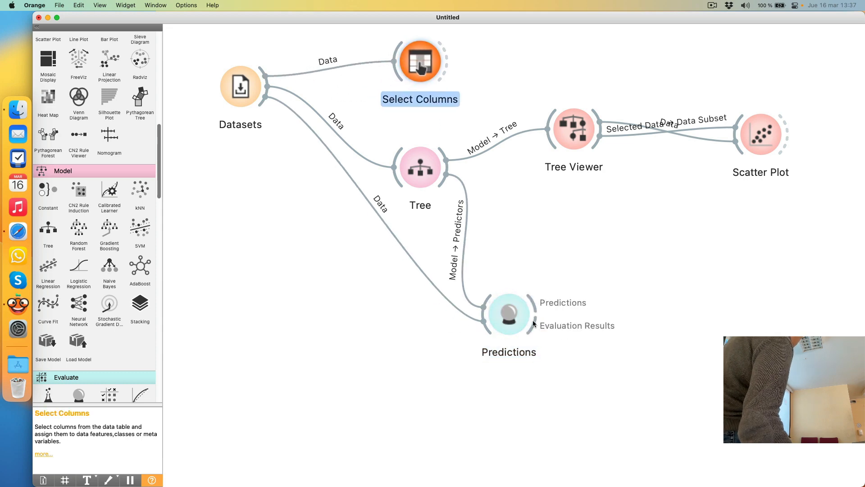
Step: Open Predictions, enlarge its window and widen the Tree column to examine predicted values and errors, and close it
{"action": "double_click", "coordinate": [508, 318]}
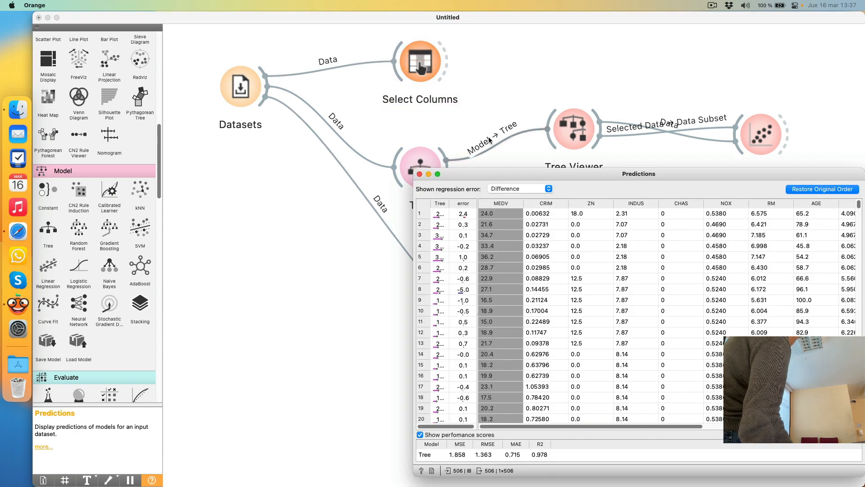
{"action": "left_click_drag", "start_coordinate": [415, 171], "coordinate": [139, 41]}
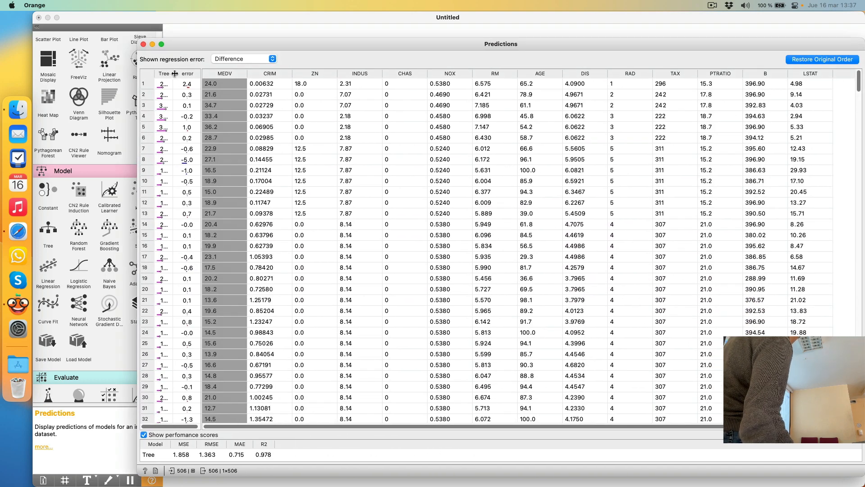
{"action": "left_click_drag", "start_coordinate": [173, 74], "coordinate": [234, 76]}
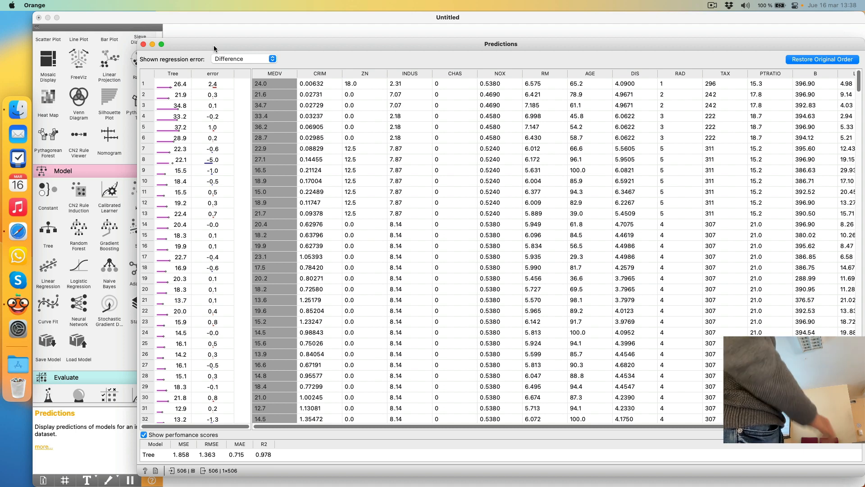
{"action": "left_click", "coordinate": [143, 45]}
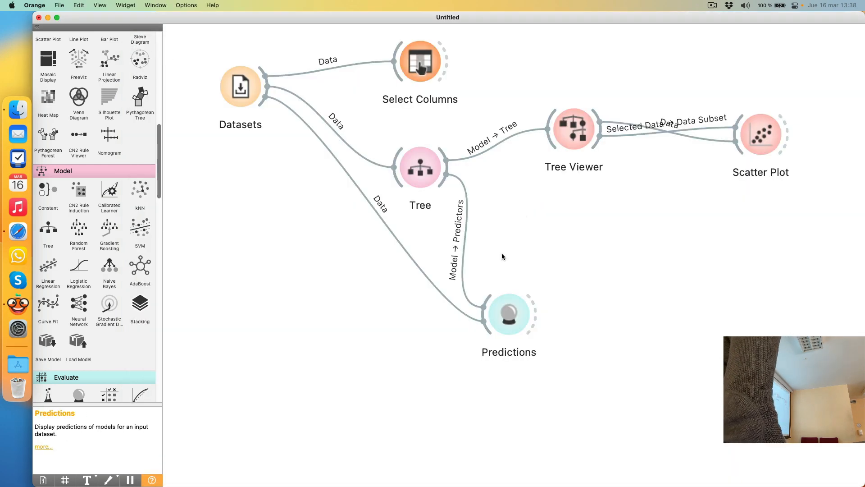
Step: Add a Test and Score widget, link Datasets to it, and place it below Tree Viewer
{"action": "scroll", "coordinate": [90, 235], "scroll_direction": "up", "scroll_amount": 5}
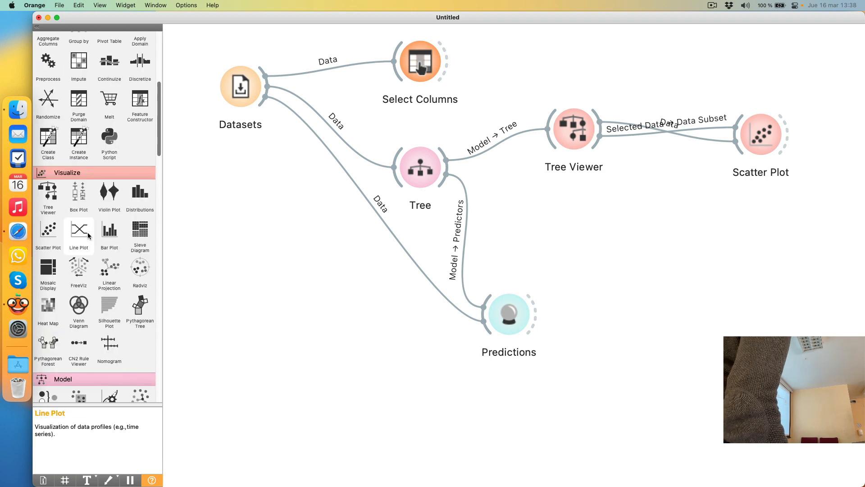
{"action": "scroll", "coordinate": [90, 252], "scroll_direction": "down", "scroll_amount": 10}
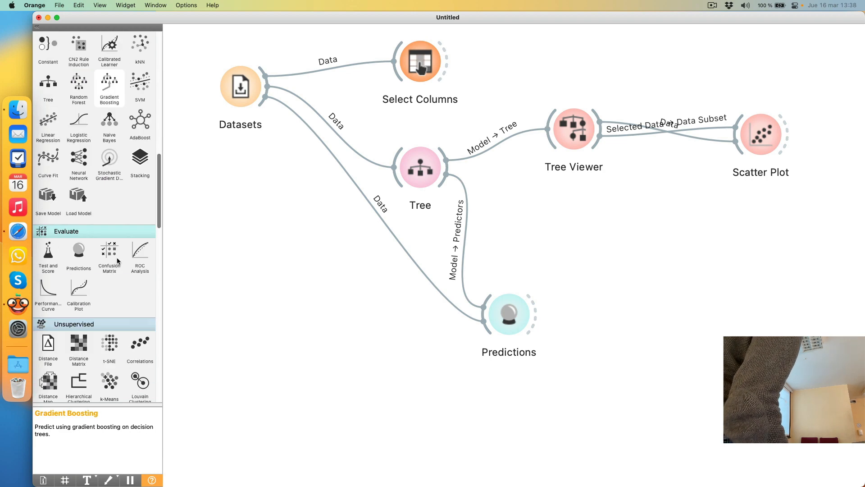
{"action": "left_click_drag", "start_coordinate": [48, 151], "coordinate": [403, 322]}
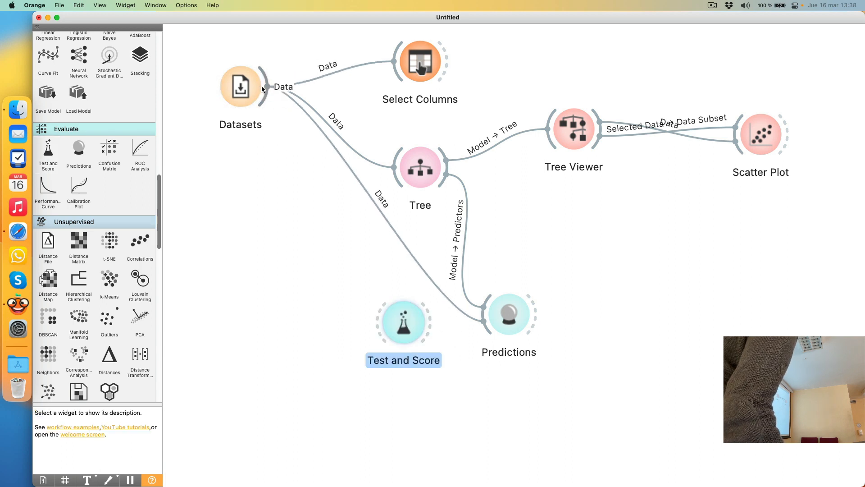
{"action": "left_click_drag", "start_coordinate": [264, 88], "coordinate": [594, 225]}
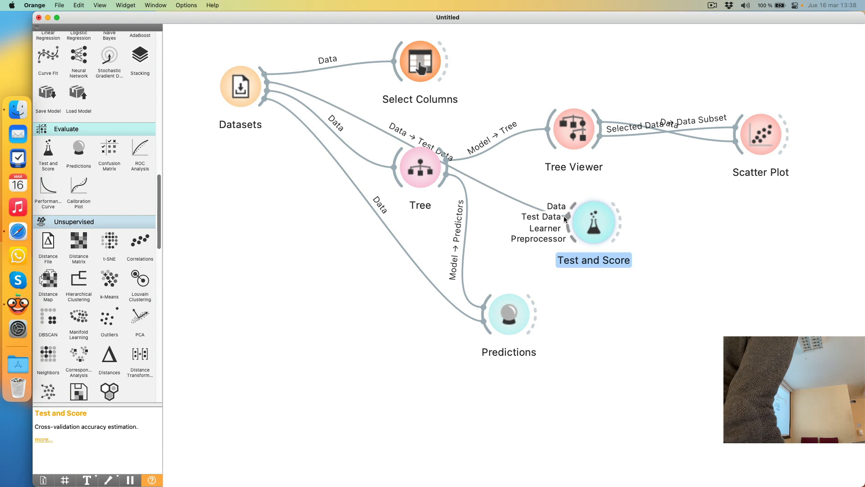
Step: Rewire the Datasets link to Test and Score so it feeds the Data input instead of Test Data
{"action": "double_click", "coordinate": [542, 213]}
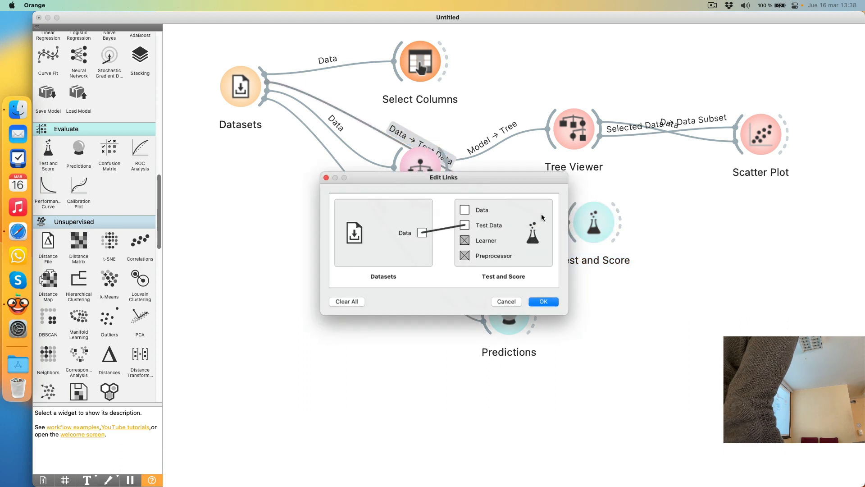
{"action": "mouse_move", "coordinate": [423, 233]}
{"action": "left_mouse_down"}
{"action": "mouse_move", "coordinate": [444, 230]}
{"action": "mouse_move", "coordinate": [464, 210]}
{"action": "left_mouse_up"}
{"action": "left_click", "coordinate": [453, 228]}
{"action": "left_click", "coordinate": [544, 302]}
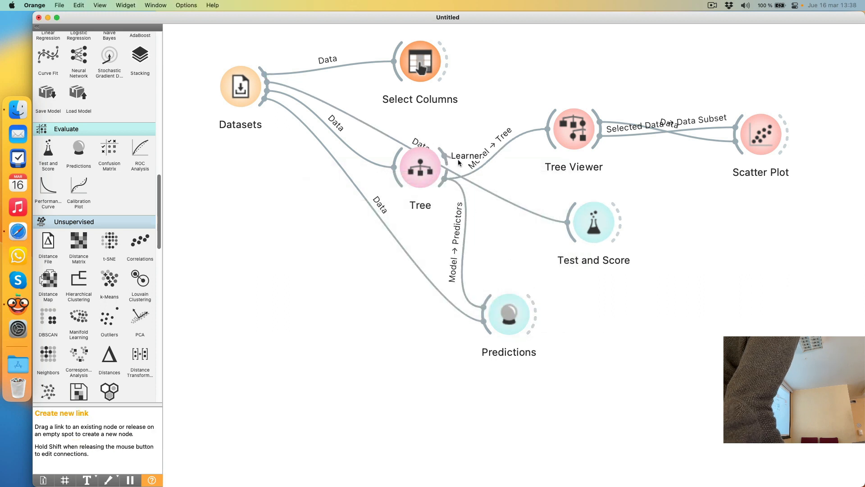
Step: Link the Tree's Learner output to Test and Score and open its results to inspect the Tree's cross-validation scores
{"action": "left_click_drag", "start_coordinate": [526, 209], "coordinate": [572, 226]}
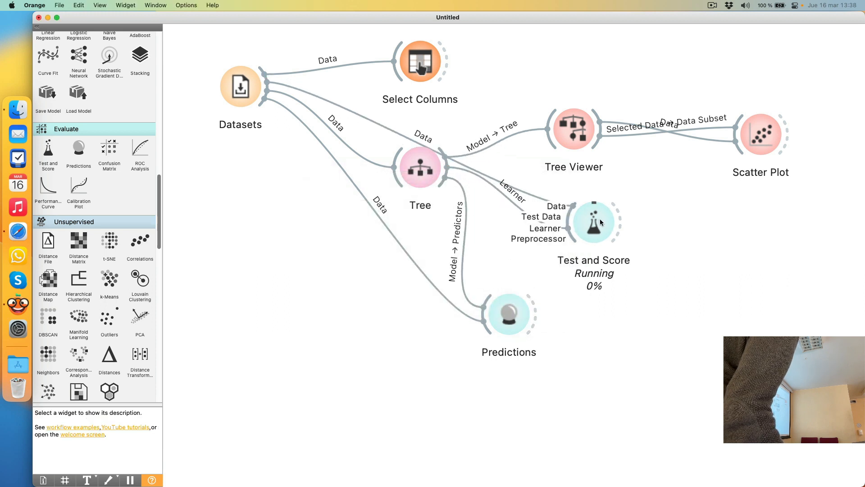
{"action": "left_click", "coordinate": [600, 219]}
{"action": "double_click", "coordinate": [600, 219]}
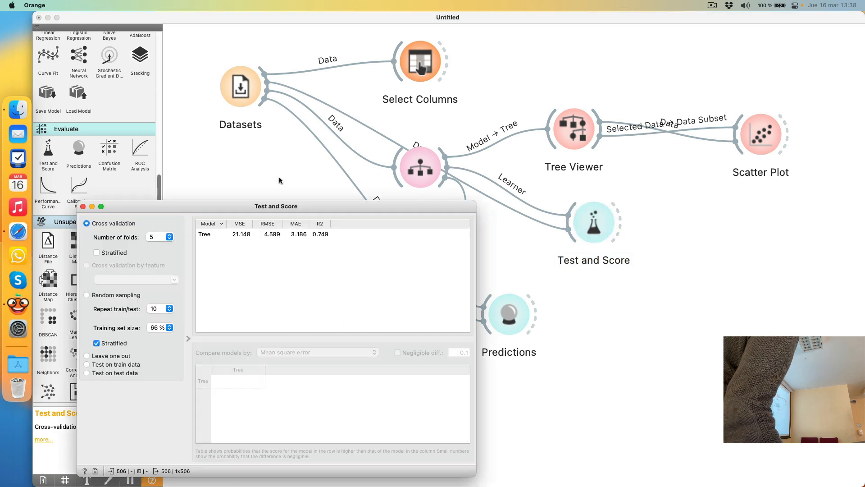
{"action": "left_click_drag", "start_coordinate": [194, 210], "coordinate": [360, 85]}
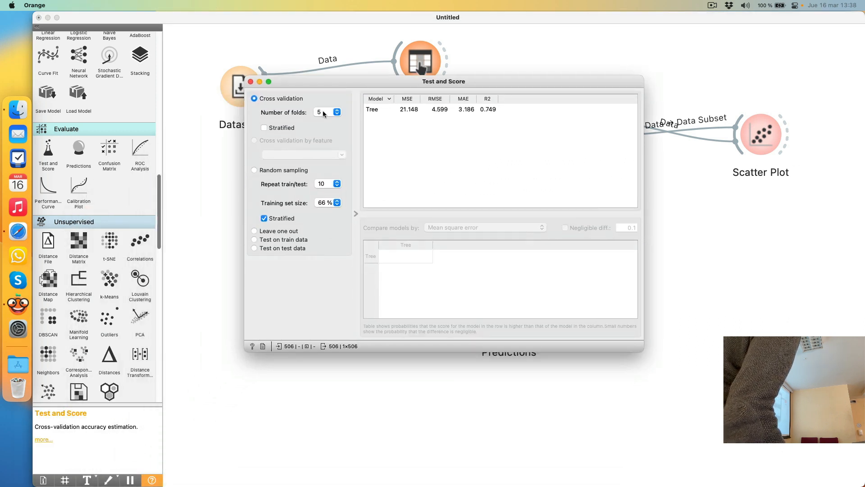
{"action": "left_click", "coordinate": [435, 110]}
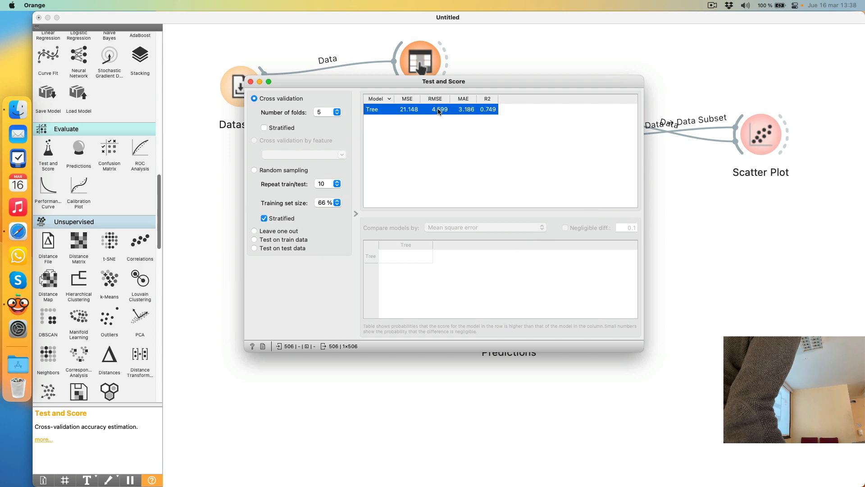
Step: Check which score columns, such as CVRMSE, are available for the evaluation results table
{"action": "right_click", "coordinate": [513, 100]}
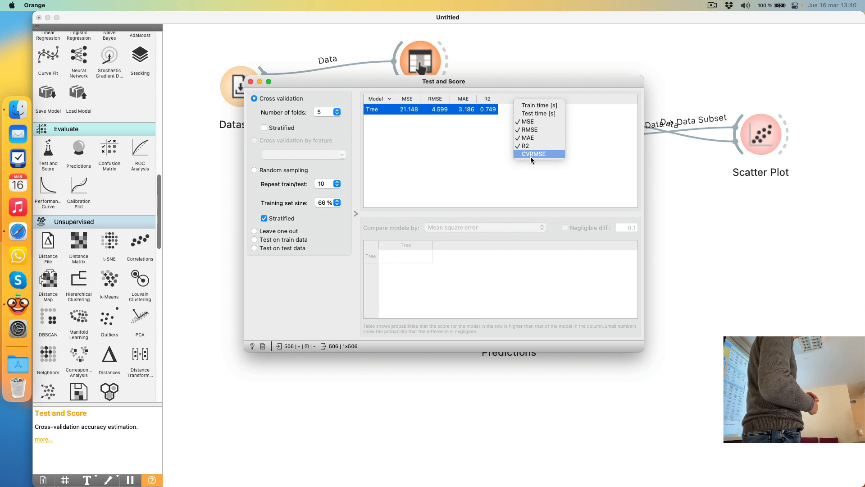
{"action": "left_click", "coordinate": [531, 154]}
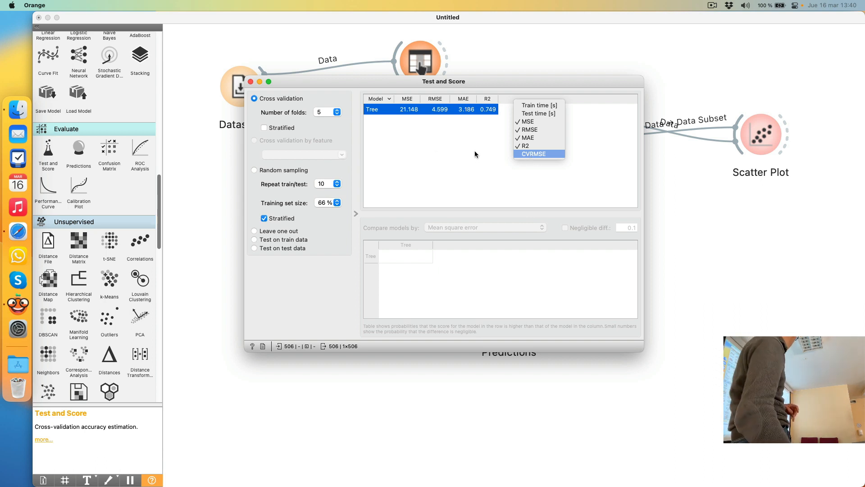
{"action": "left_click", "coordinate": [467, 168]}
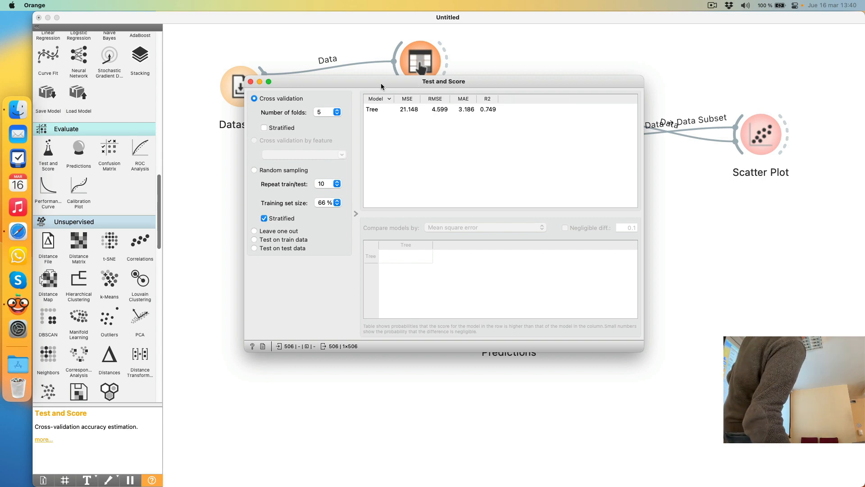
Step: Add a Random Forest widget to the workflow and link its Learner output to Test and Score
{"action": "left_click_drag", "start_coordinate": [376, 84], "coordinate": [636, 234]}
{"action": "scroll", "coordinate": [111, 213], "scroll_direction": "up", "scroll_amount": 5}
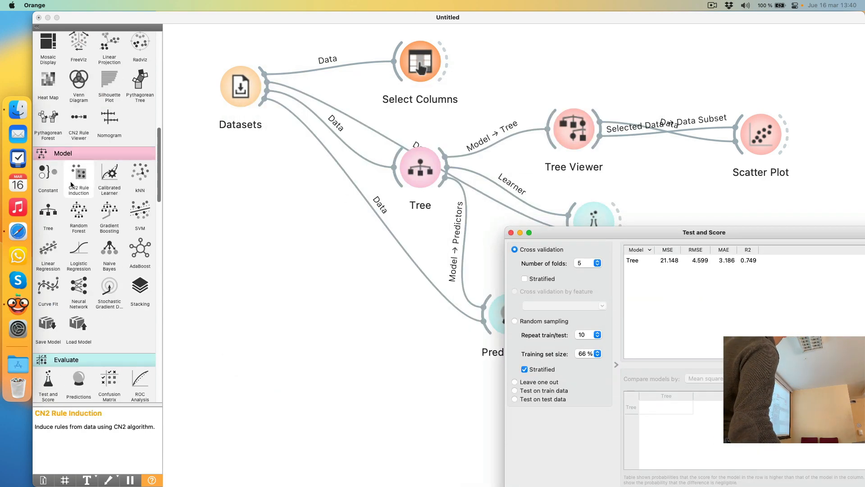
{"action": "left_click_drag", "start_coordinate": [79, 212], "coordinate": [340, 125]}
Step: Compare the Tree and Random Forest scores, close the results, and check which widgets accept Test and Score's Evaluation Results
{"action": "left_click", "coordinate": [503, 153]}
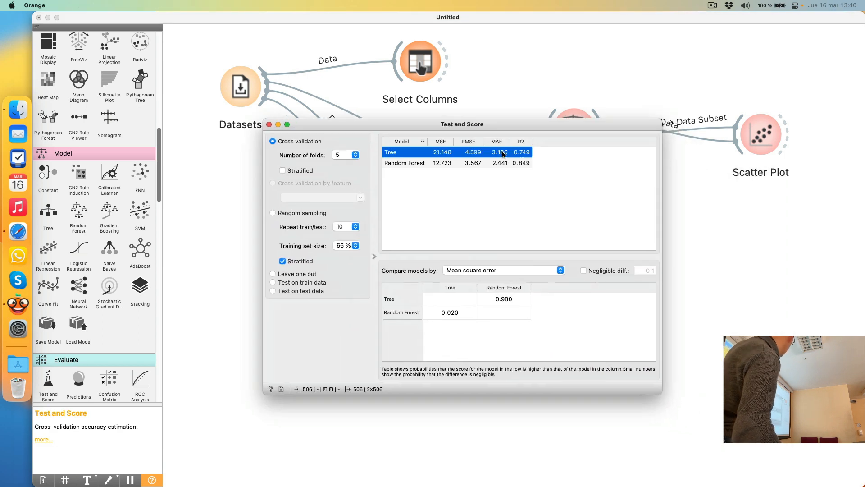
{"action": "left_click", "coordinate": [505, 165]}
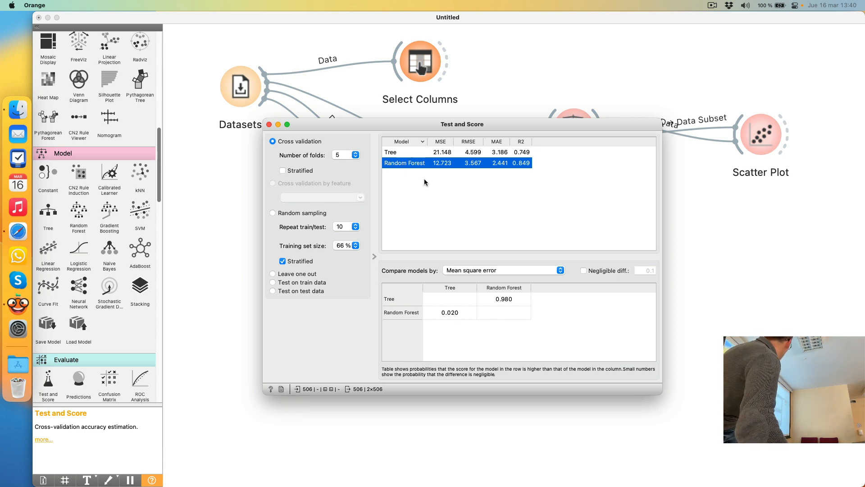
{"action": "left_click", "coordinate": [269, 124]}
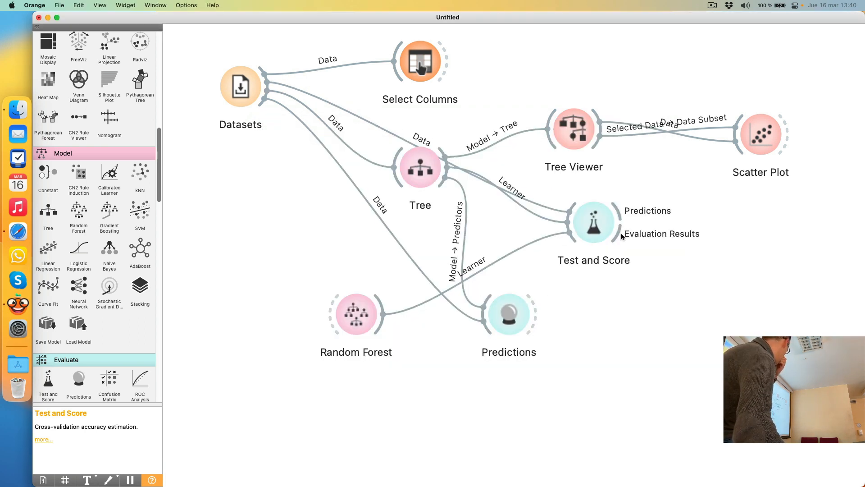
{"action": "left_click_drag", "start_coordinate": [621, 233], "coordinate": [678, 258]}
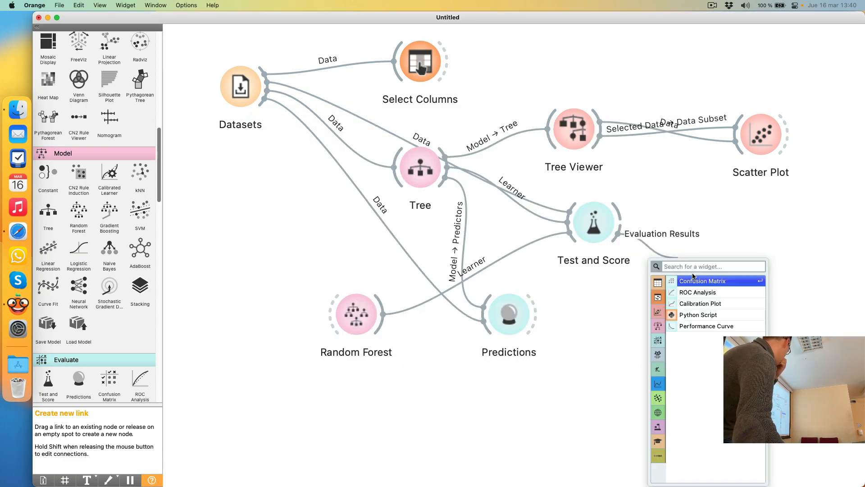
{"action": "left_click", "coordinate": [711, 223]}
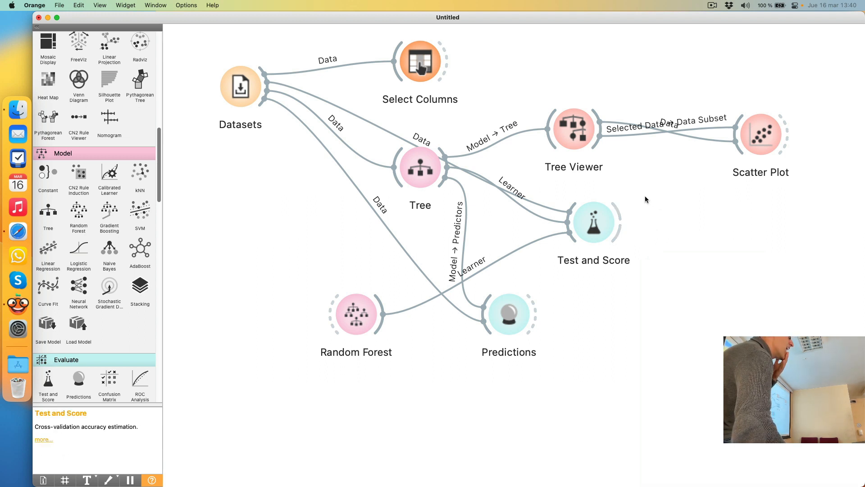
Step: Reopen Test and Score, generate a report of its results, move its window aside to view the report, and close the report
{"action": "double_click", "coordinate": [608, 213]}
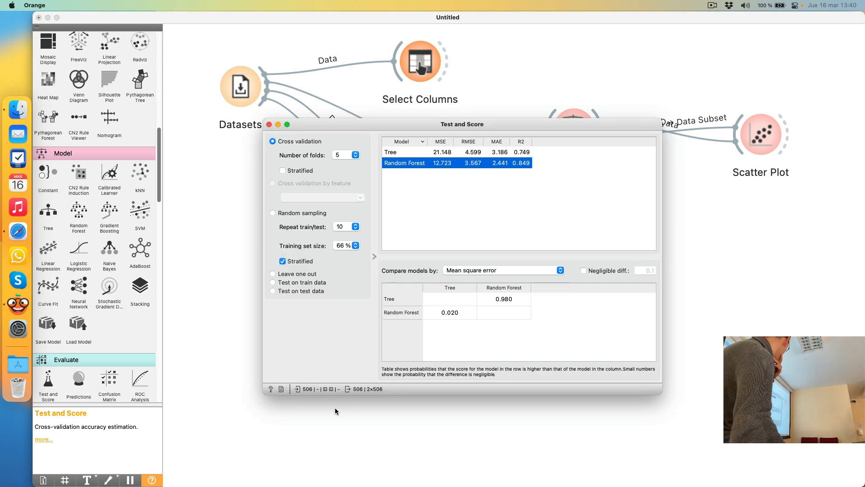
{"action": "left_click", "coordinate": [281, 389]}
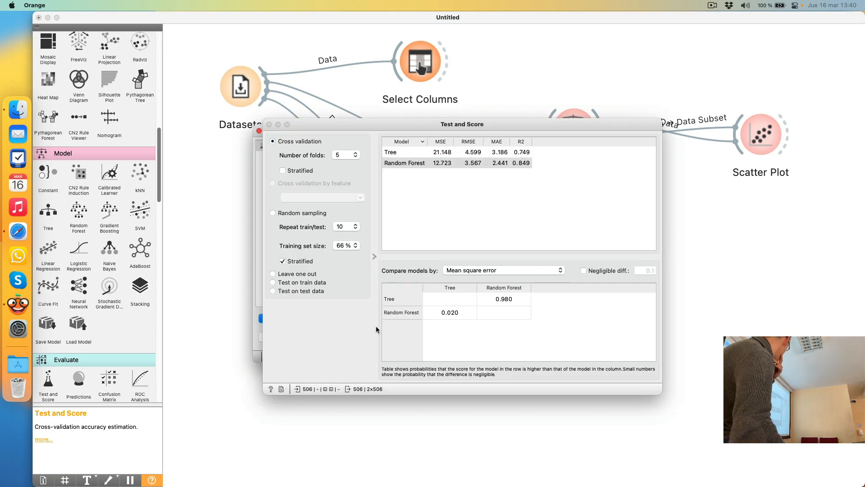
{"action": "left_click_drag", "start_coordinate": [390, 121], "coordinate": [413, 289]}
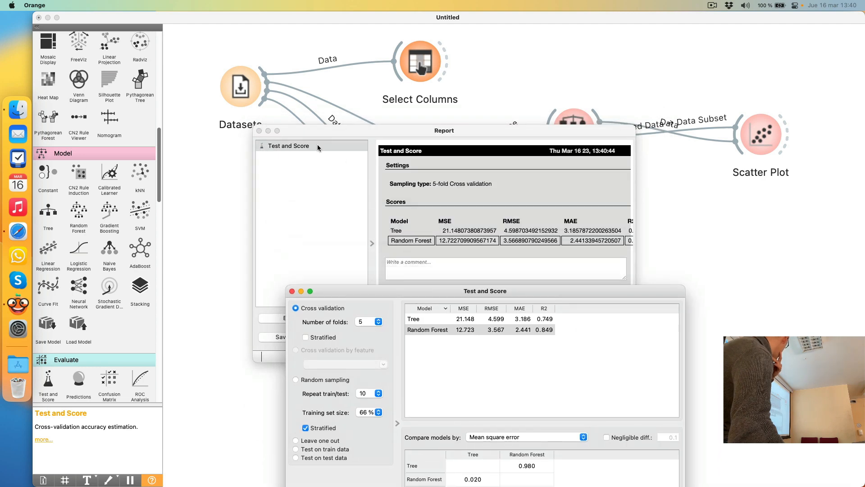
{"action": "left_click", "coordinate": [261, 131]}
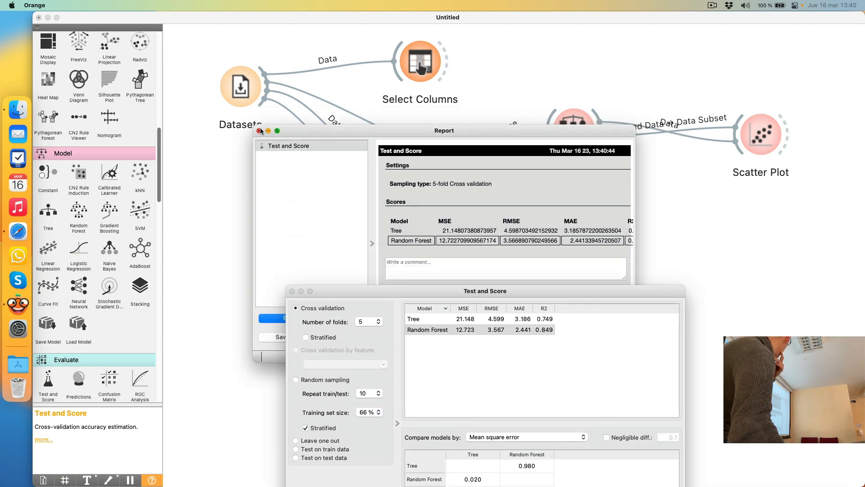
Step: Close the report and check which widgets accept Test and Score's Evaluation Results output
{"action": "left_click", "coordinate": [259, 131]}
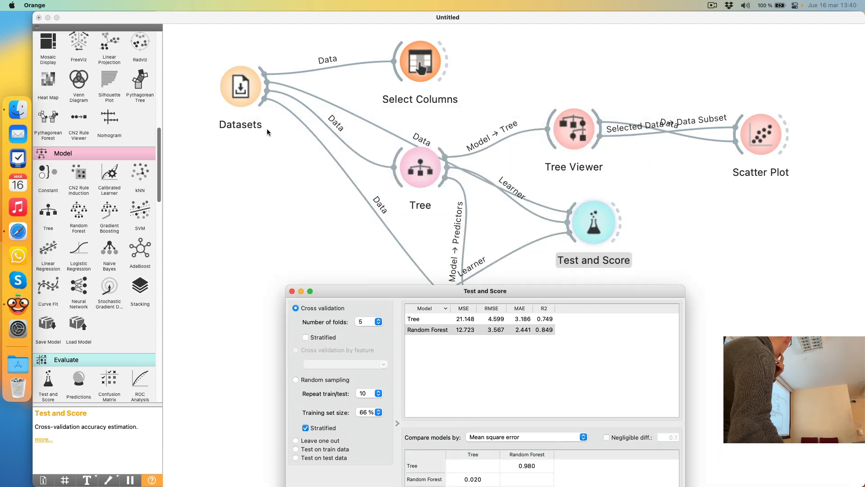
{"action": "left_click", "coordinate": [624, 215]}
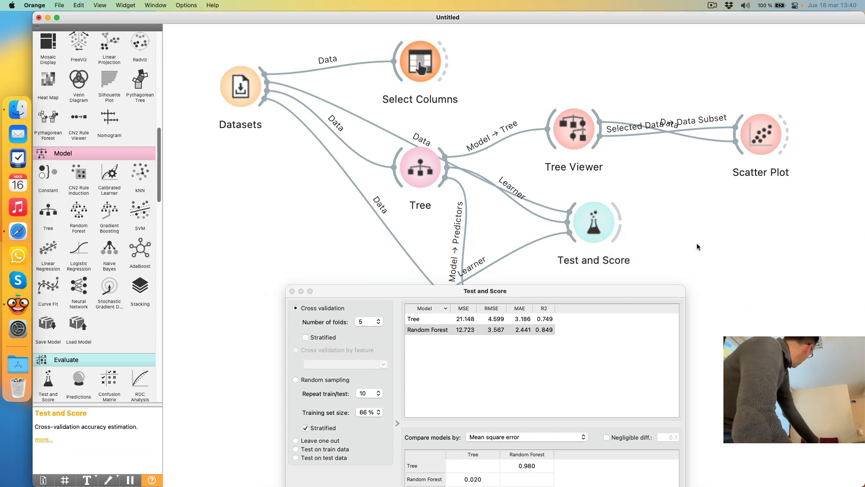
{"action": "left_click_drag", "start_coordinate": [613, 236], "coordinate": [685, 261]}
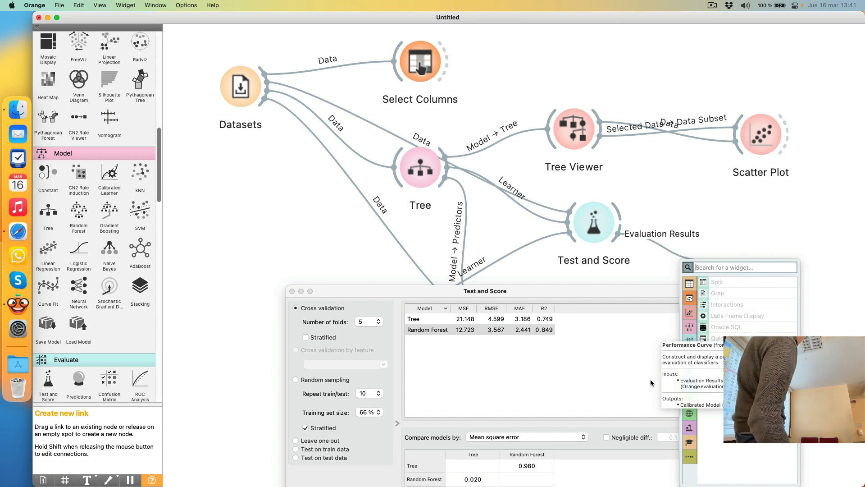
{"action": "left_click", "coordinate": [629, 383]}
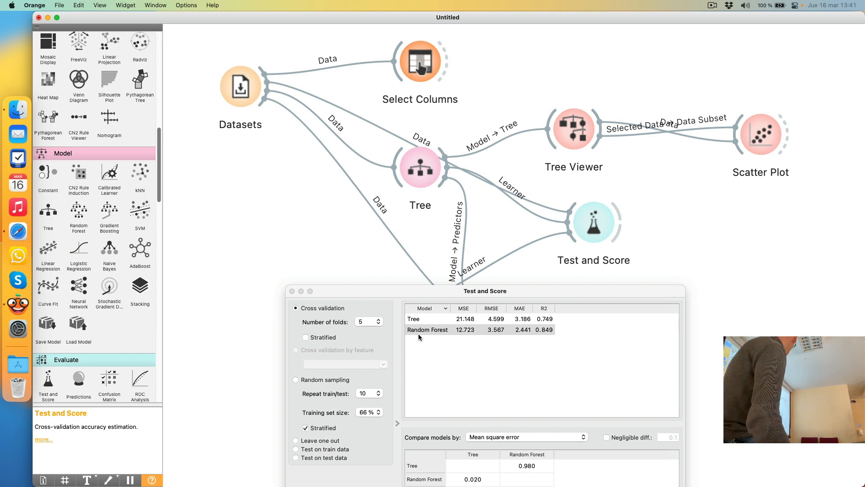
Step: Select both the Tree and Random Forest results, generate another report, and separate the Report and Test and Score windows
{"action": "left_click", "coordinate": [429, 318]}
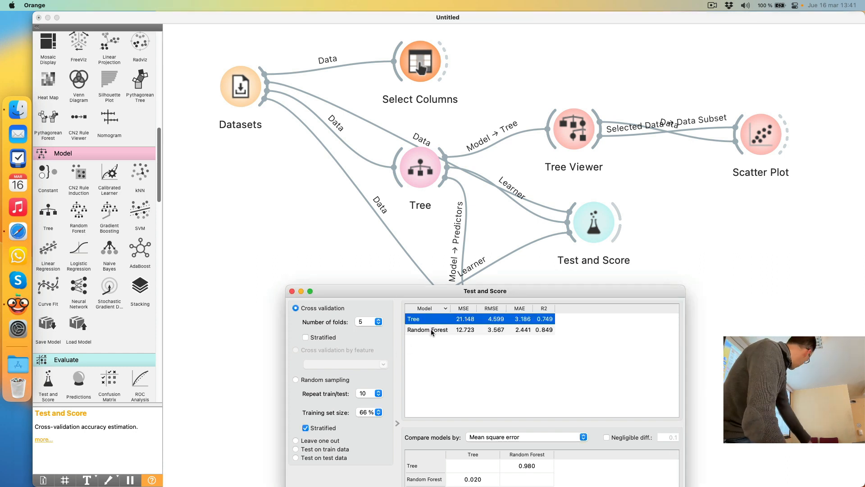
{"action": "left_click", "coordinate": [432, 330], "text": "shift"}
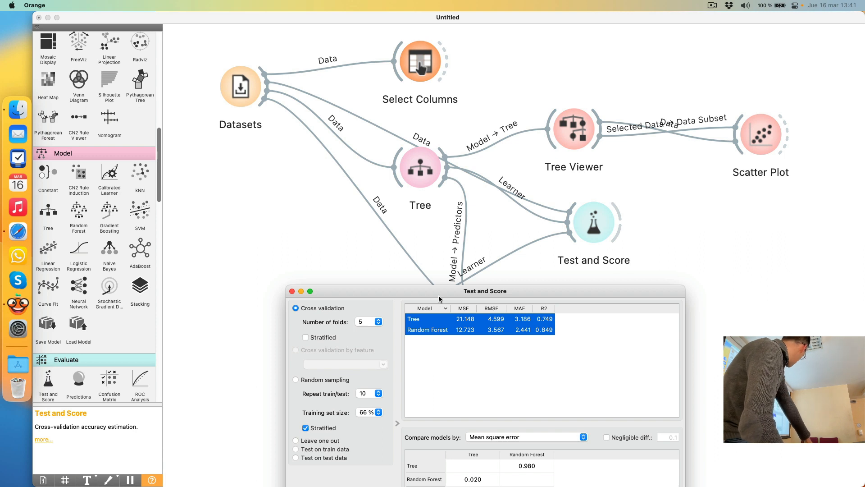
{"action": "left_click_drag", "start_coordinate": [439, 298], "coordinate": [267, 150]}
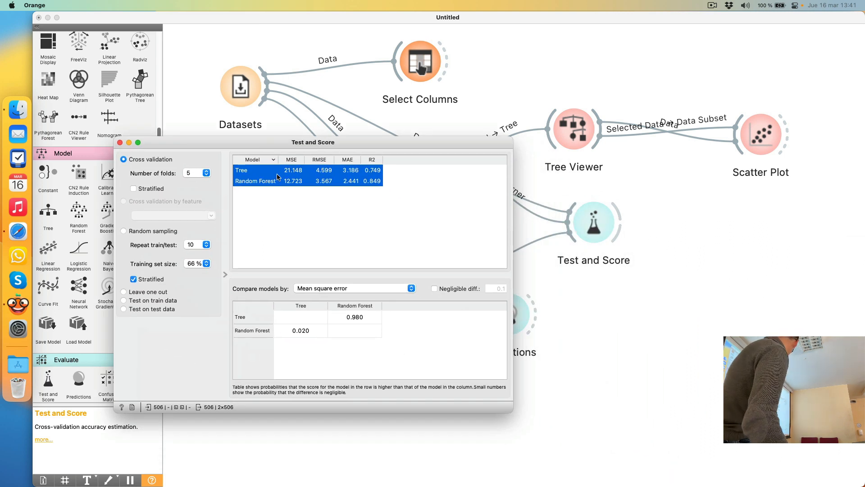
{"action": "left_click", "coordinate": [132, 407]}
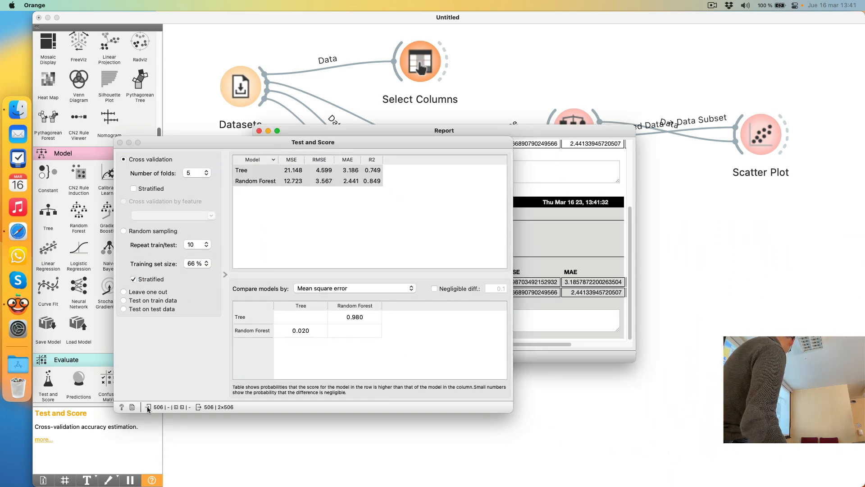
{"action": "left_click_drag", "start_coordinate": [601, 131], "coordinate": [780, 128]}
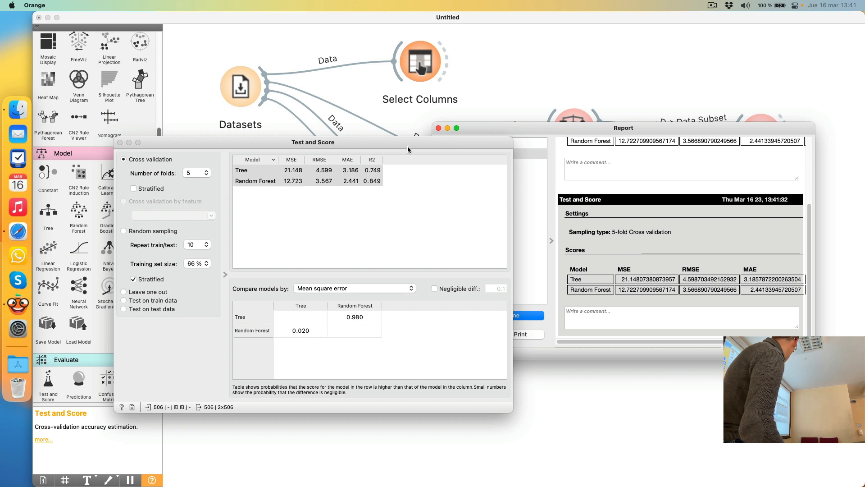
{"action": "left_click_drag", "start_coordinate": [407, 145], "coordinate": [243, 225]}
Step: Save the report to the Desktop as an HTML file named pepe and close the report window
{"action": "left_click", "coordinate": [461, 334]}
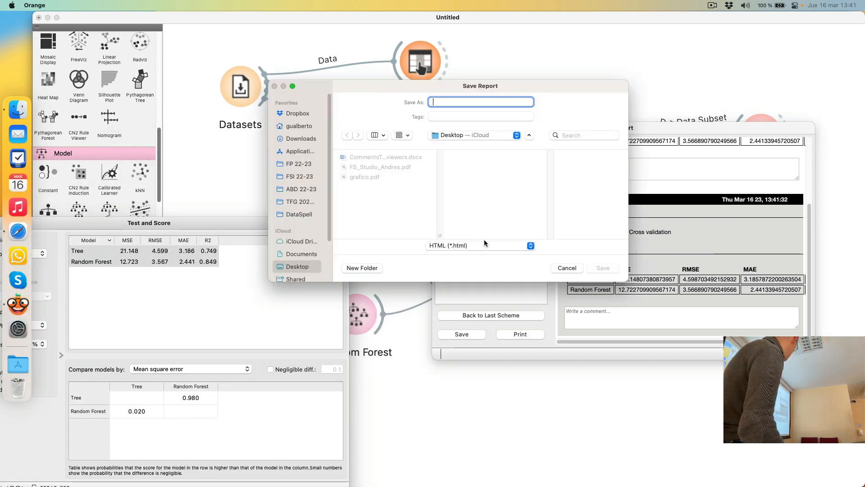
{"action": "type", "text": "ad"}
{"action": "key", "text": "Return"}
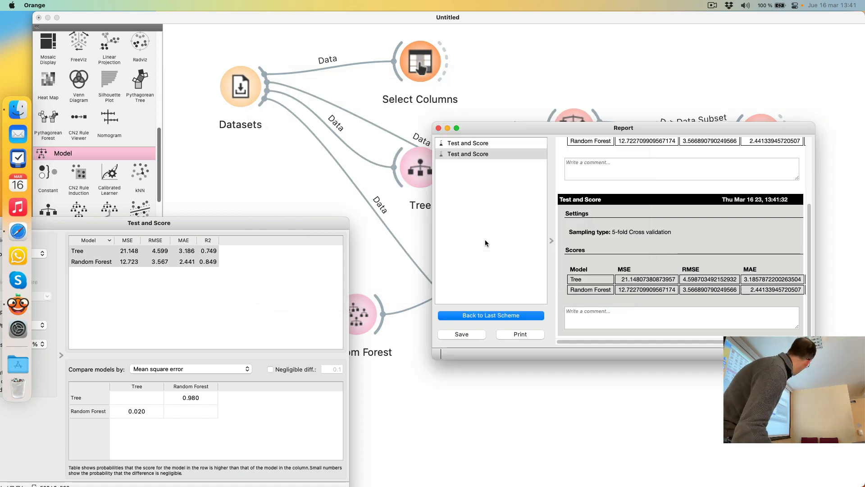
{"action": "left_click", "coordinate": [439, 128]}
Step: Open pepe.html from the Desktop in Safari, move its window aside, and select the first scores table
{"action": "mouse_move", "coordinate": [0, 486]}
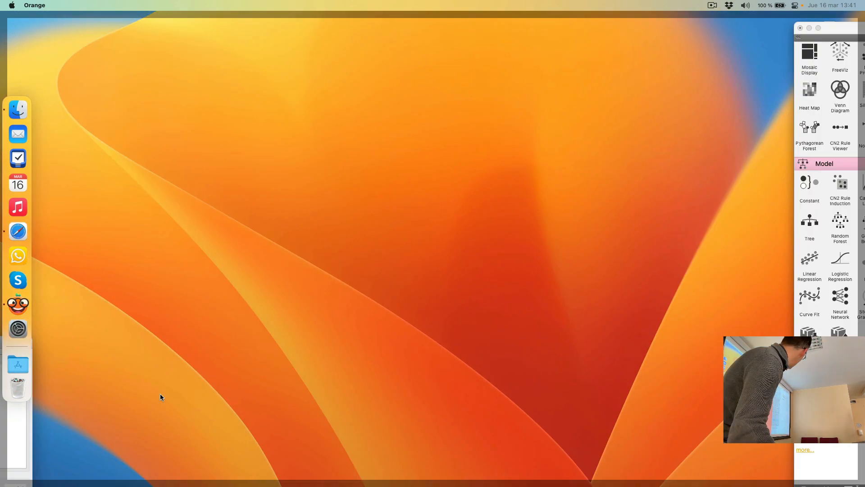
{"action": "double_click", "coordinate": [839, 268]}
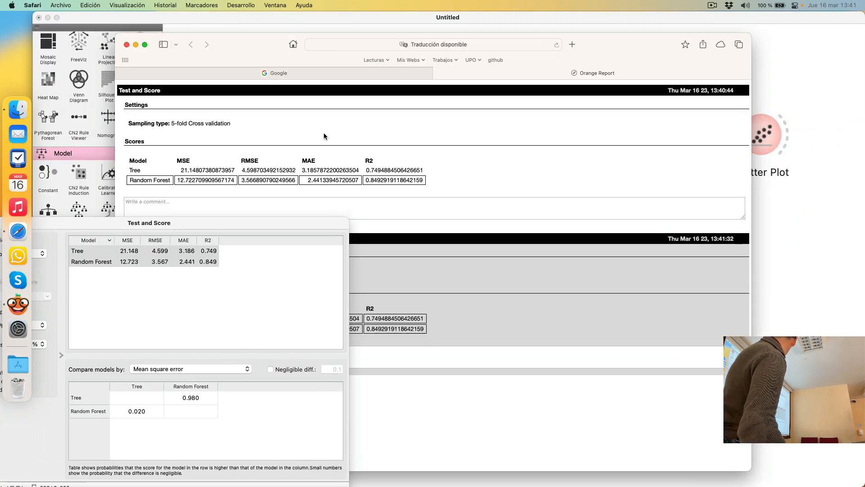
{"action": "left_click_drag", "start_coordinate": [276, 43], "coordinate": [421, 21]}
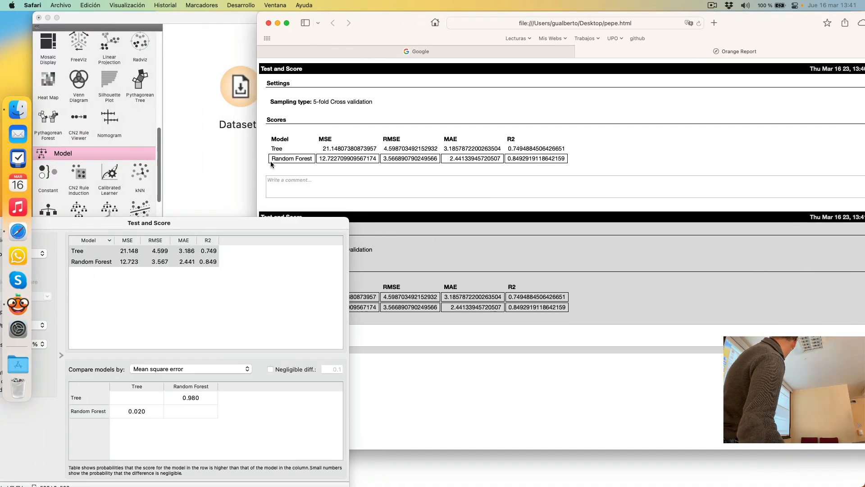
{"action": "left_click_drag", "start_coordinate": [270, 161], "coordinate": [219, 141]}
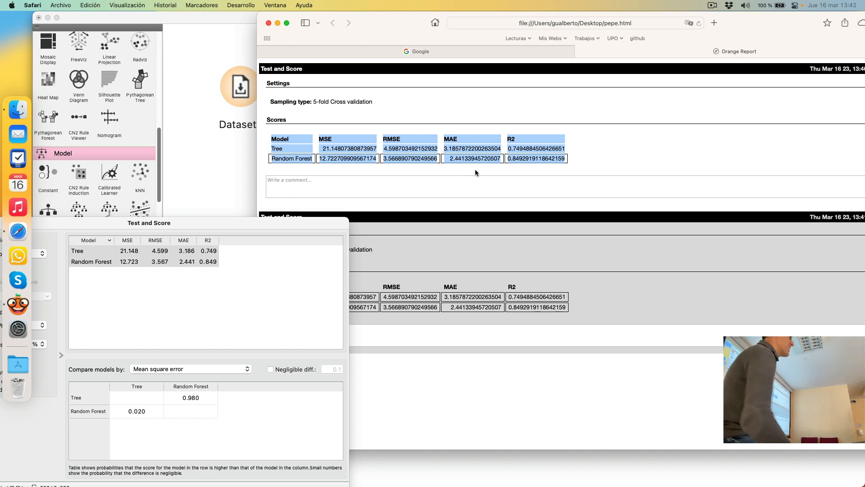
{"action": "key", "text": "super+space"}
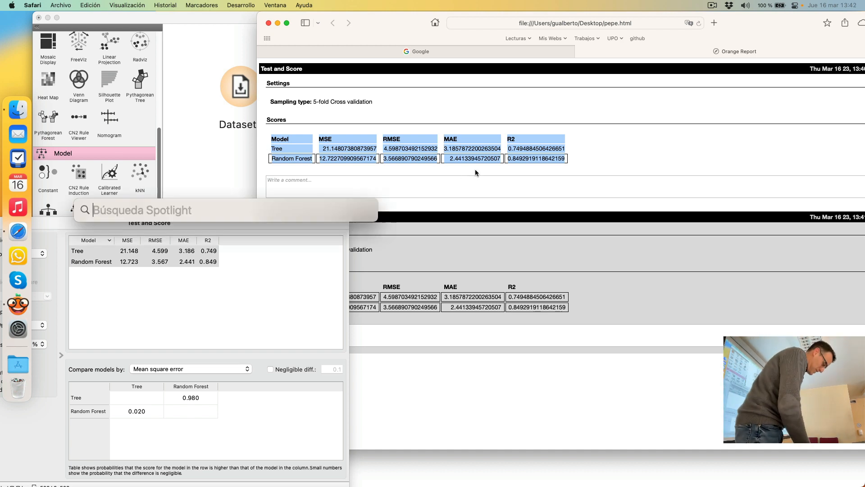
{"action": "type", "text": "wexcel"}
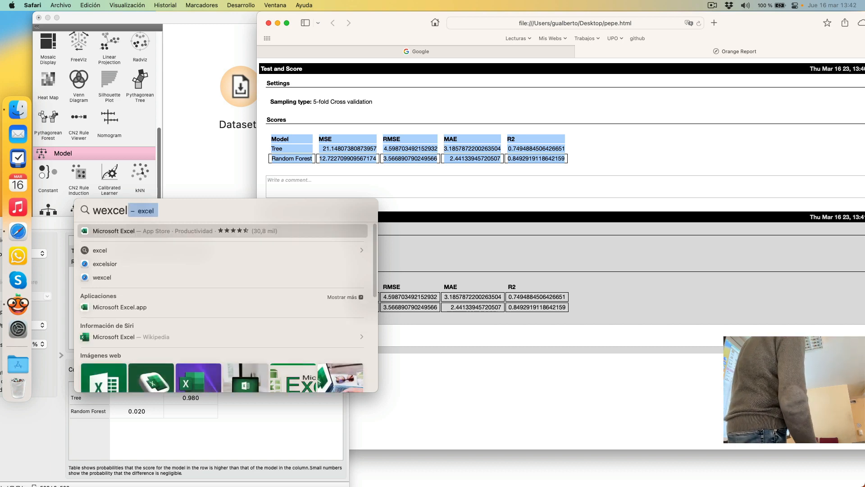
{"action": "key", "text": "Left"}
{"action": "key", "text": "Left"}
{"action": "key", "text": "Left"}
{"action": "key", "text": "Left"}
{"action": "key", "text": "Left"}
{"action": "key", "text": "Left"}
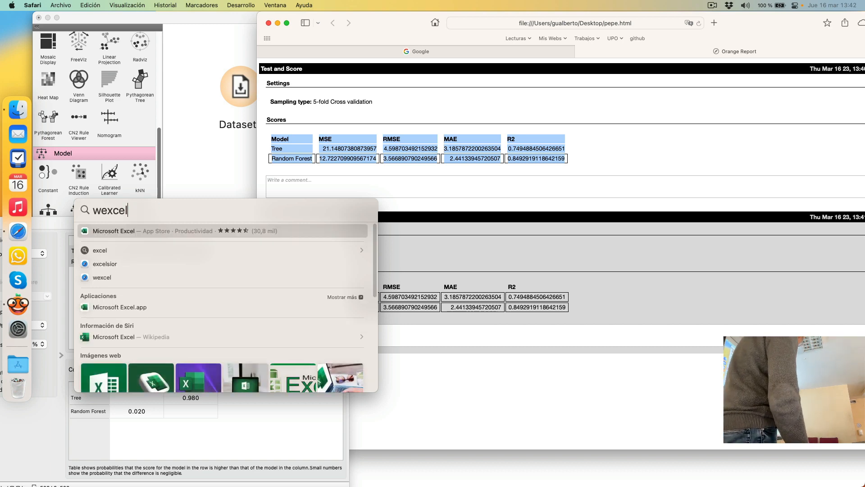
{"action": "key", "text": "BackSpace"}
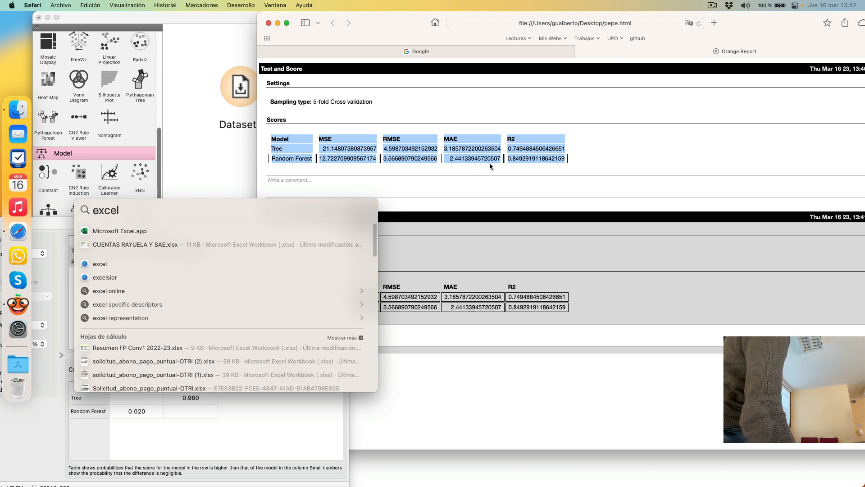
{"action": "key", "text": "Escape"}
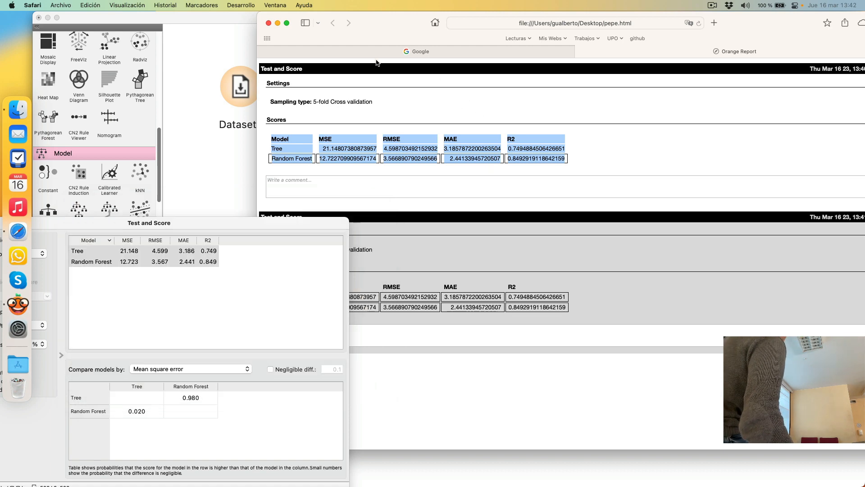
Step: Minimize the Safari report, return to Orange to review the full Test and Score results, and close them
{"action": "left_click", "coordinate": [278, 23]}
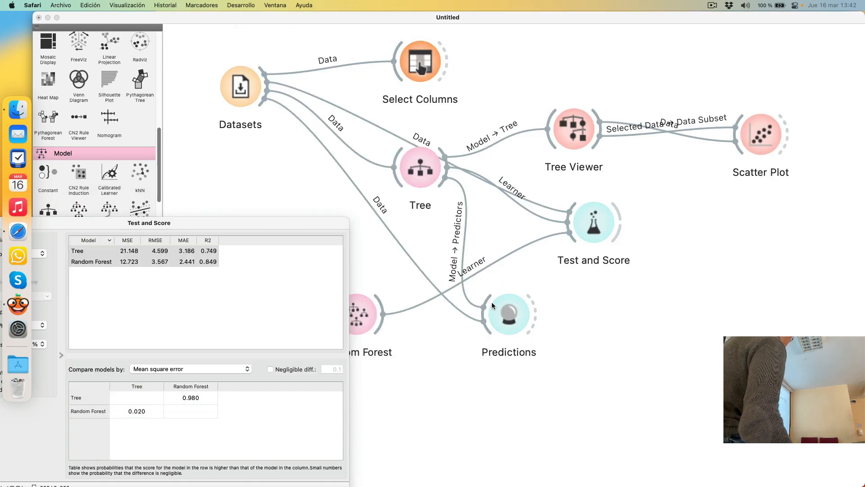
{"action": "double_click", "coordinate": [603, 210]}
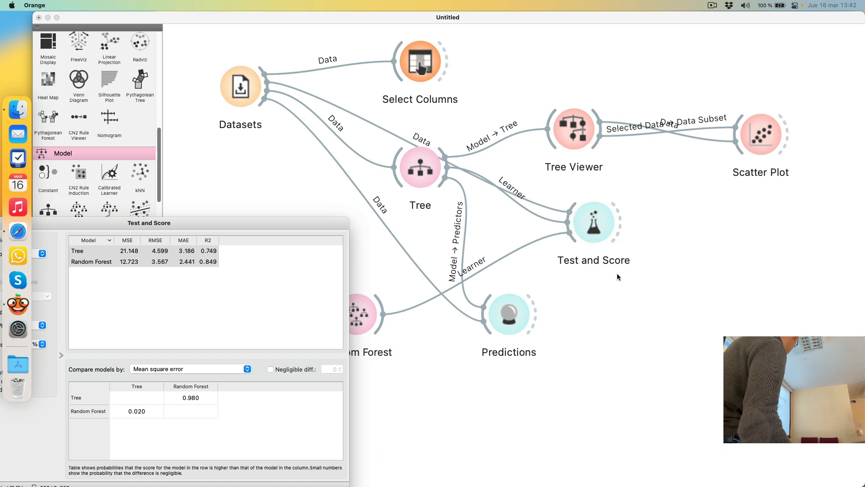
{"action": "left_click_drag", "start_coordinate": [147, 227], "coordinate": [291, 138]}
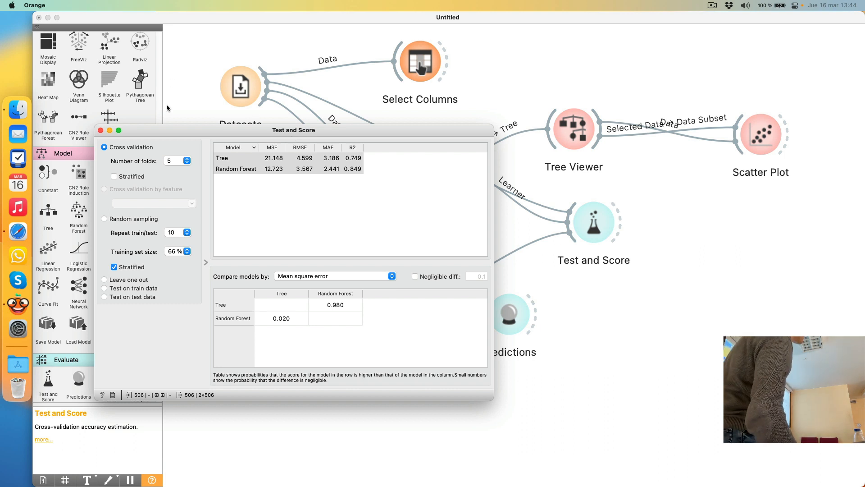
{"action": "left_click", "coordinate": [101, 131]}
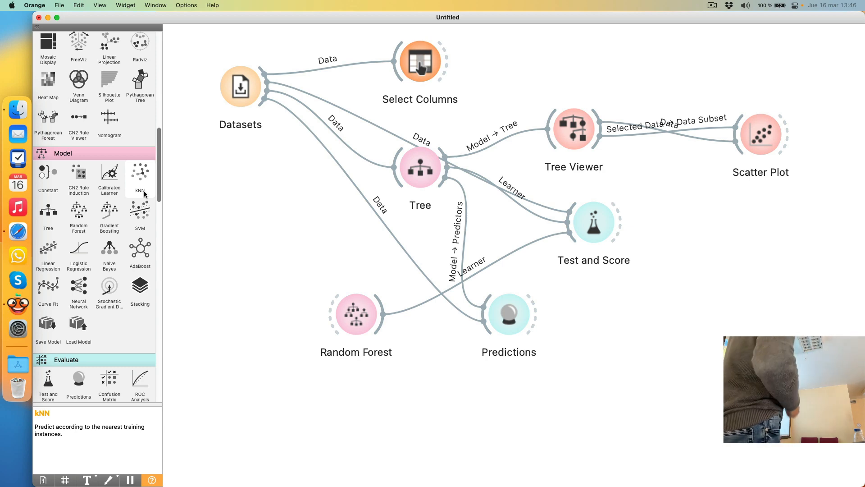
Step: Add a Python Script widget beside Predictions and link Datasets' Data output to its Data input
{"action": "scroll", "coordinate": [120, 188], "scroll_direction": "up", "scroll_amount": 6}
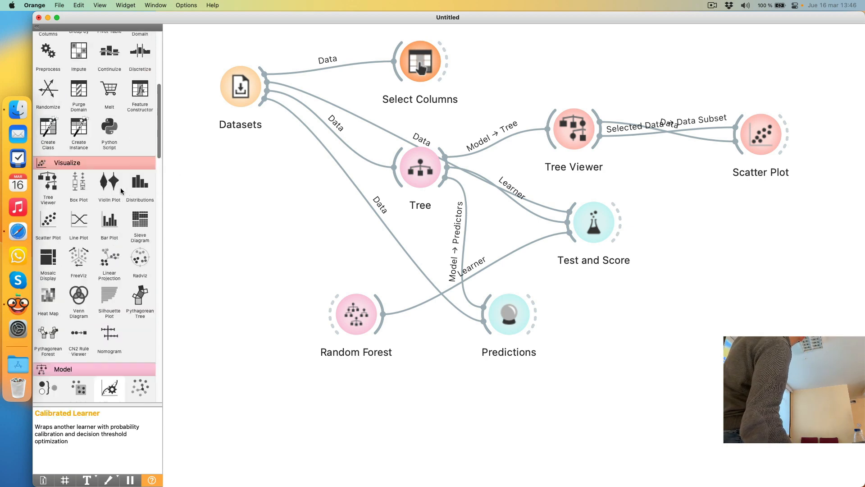
{"action": "scroll", "coordinate": [120, 188], "scroll_direction": "up", "scroll_amount": 5}
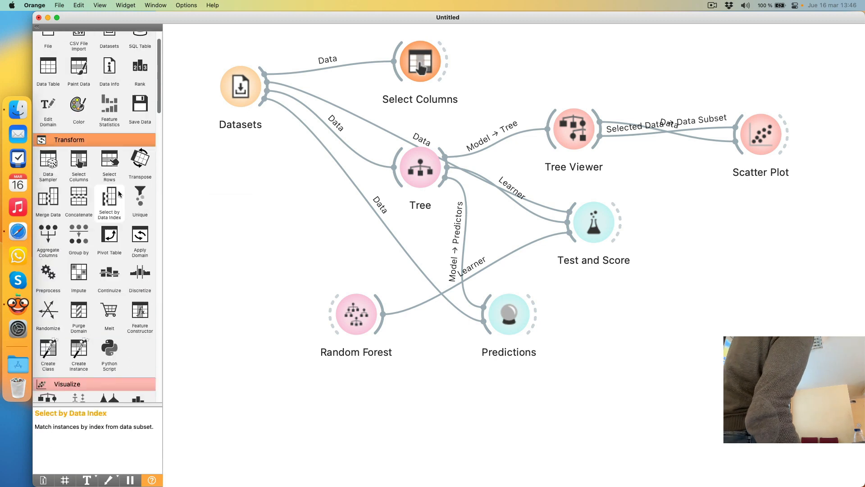
{"action": "scroll", "coordinate": [120, 219], "scroll_direction": "down", "scroll_amount": 4}
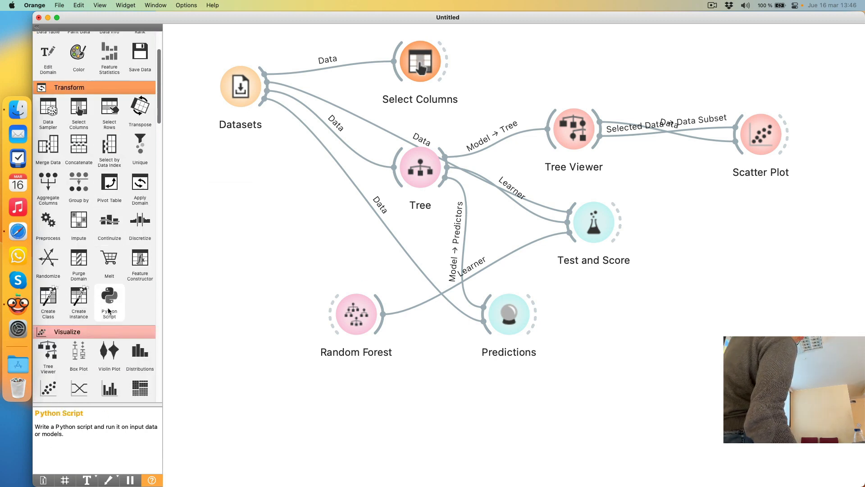
{"action": "left_click_drag", "start_coordinate": [111, 310], "coordinate": [645, 333]}
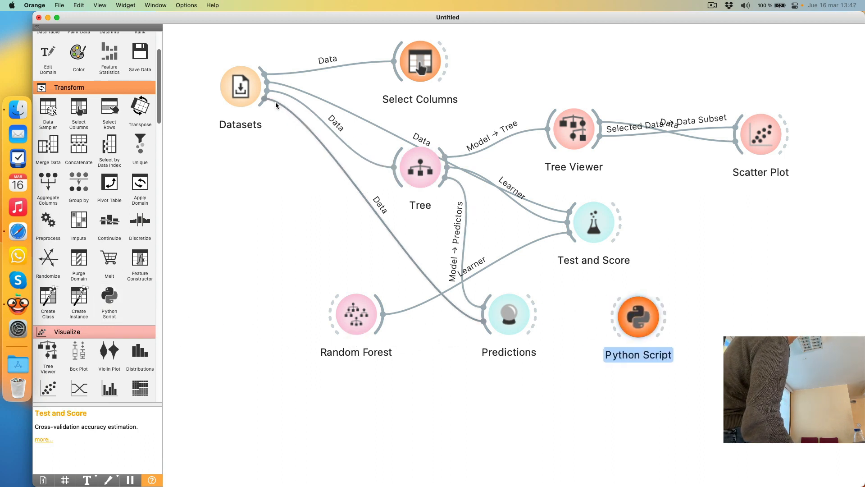
{"action": "left_click_drag", "start_coordinate": [268, 87], "coordinate": [640, 308]}
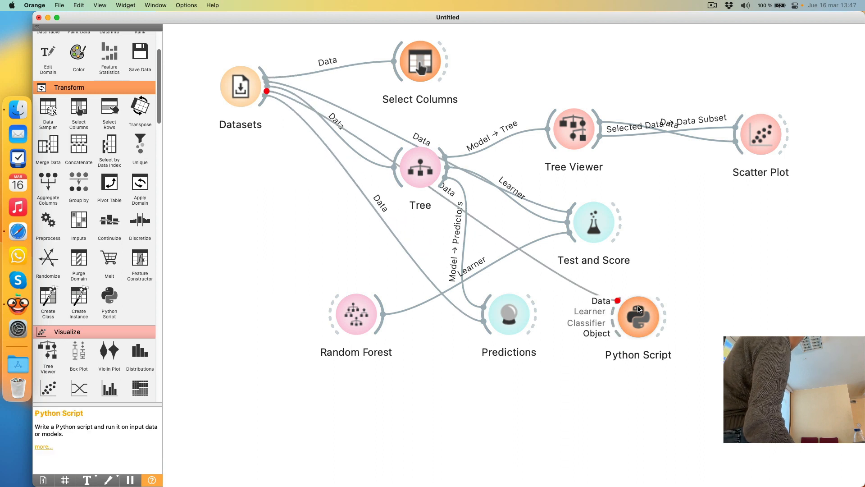
Step: Link Tree's Learner and Model outputs to the Learner and Classifier inputs of Python Script
{"action": "mouse_move", "coordinate": [445, 162]}
{"action": "left_click_drag", "start_coordinate": [446, 160], "coordinate": [601, 316]}
{"action": "mouse_move", "coordinate": [445, 178]}
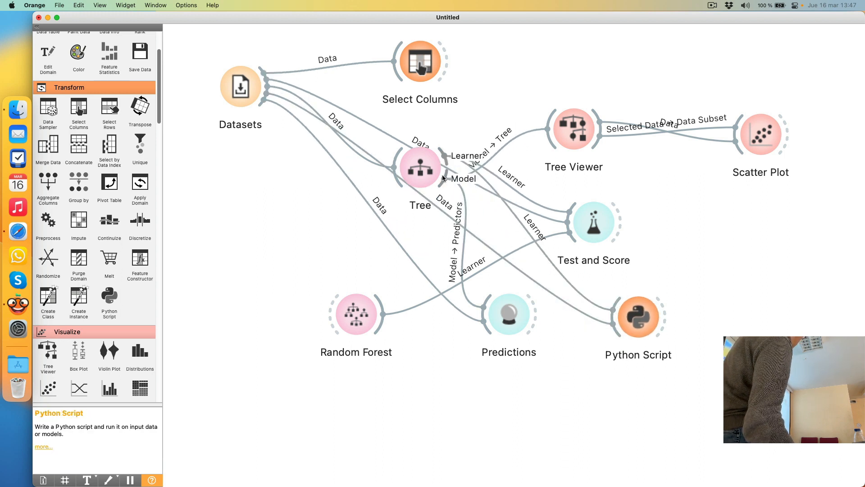
{"action": "left_click_drag", "start_coordinate": [445, 177], "coordinate": [609, 323]}
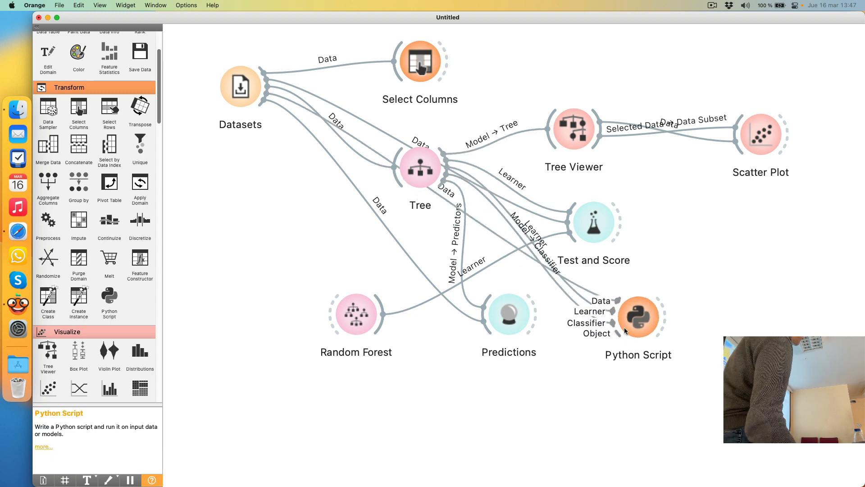
Step: Open Python Script, enlarge its window to examine the default script and console, and close it
{"action": "left_click", "coordinate": [632, 319]}
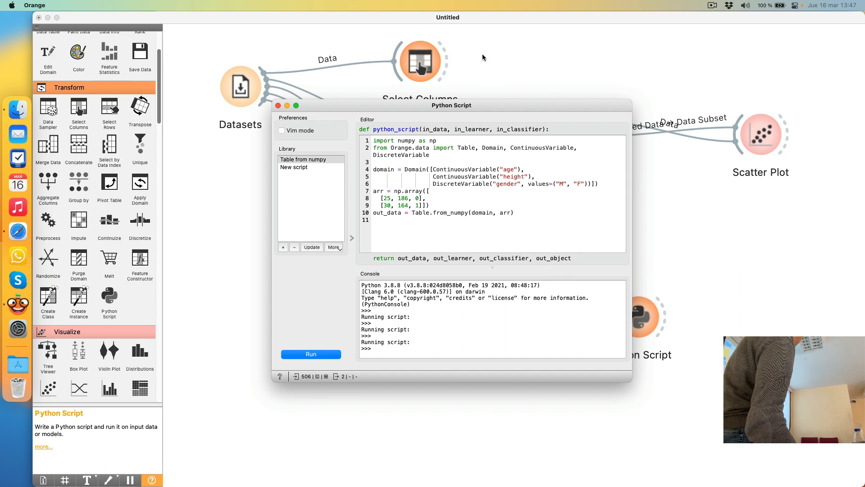
{"action": "left_click_drag", "start_coordinate": [273, 101], "coordinate": [141, 30]}
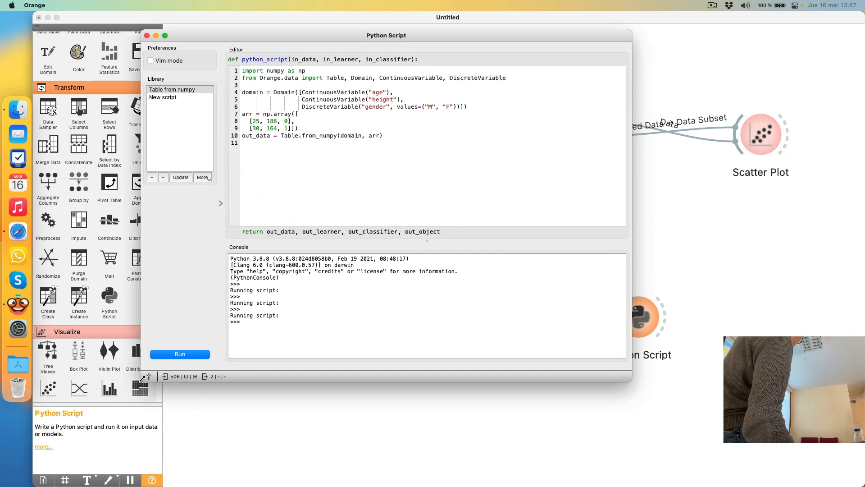
{"action": "left_click_drag", "start_coordinate": [142, 382], "coordinate": [108, 449]}
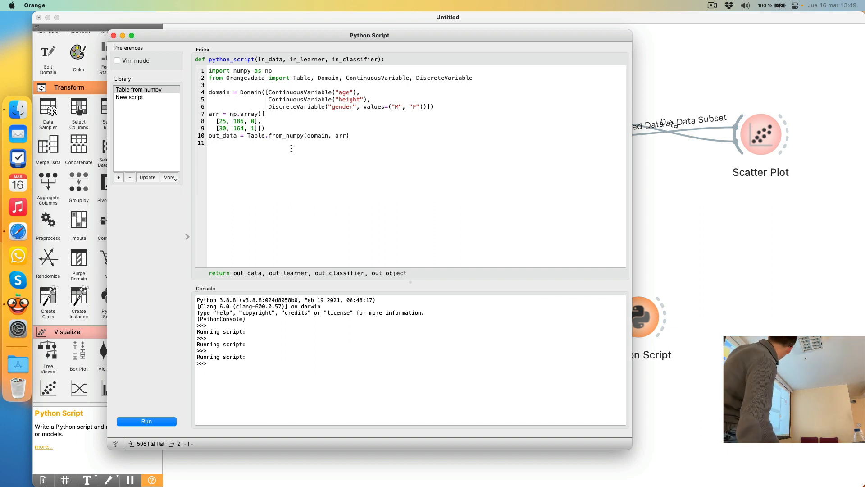
{"action": "left_click", "coordinate": [114, 36]}
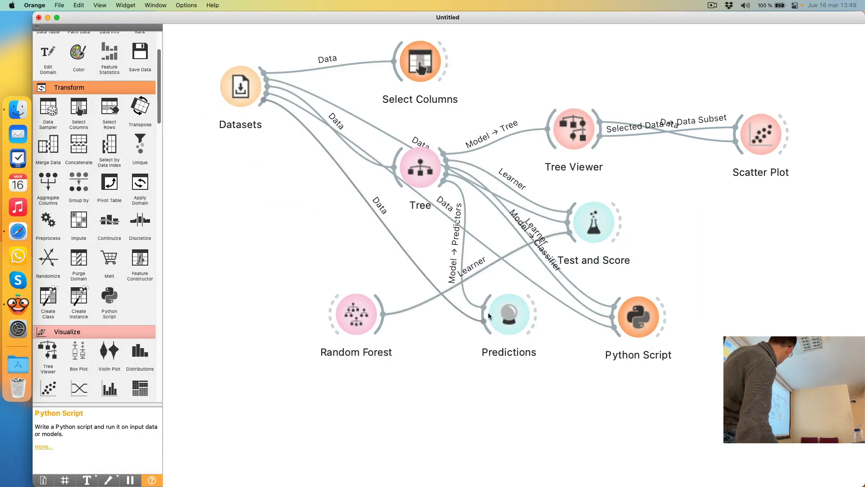
Step: Link Python Script's Data output to a new Data Table, view the table's contents, and close it
{"action": "mouse_move", "coordinate": [666, 317]}
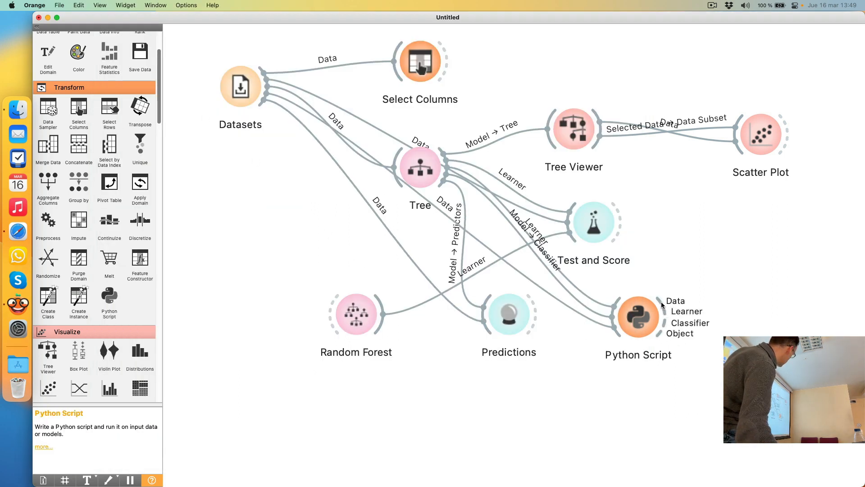
{"action": "left_click_drag", "start_coordinate": [661, 301], "coordinate": [727, 259]}
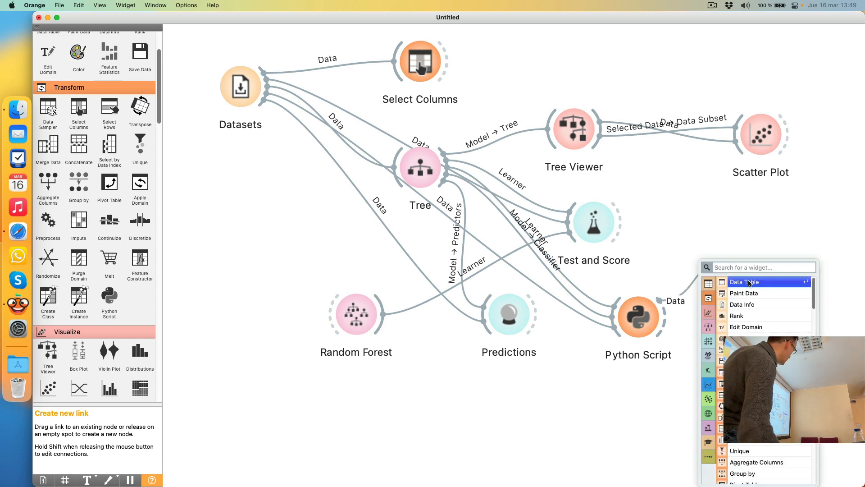
{"action": "left_click", "coordinate": [749, 283]}
{"action": "double_click", "coordinate": [754, 261]}
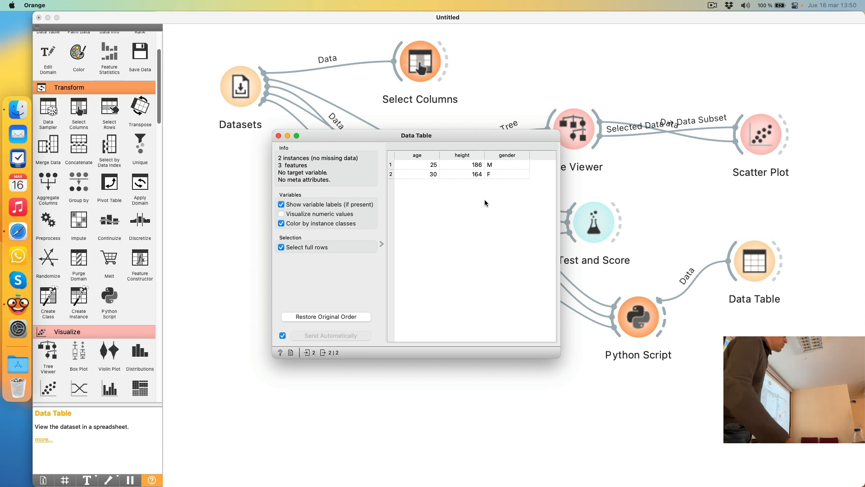
{"action": "left_click", "coordinate": [278, 135]}
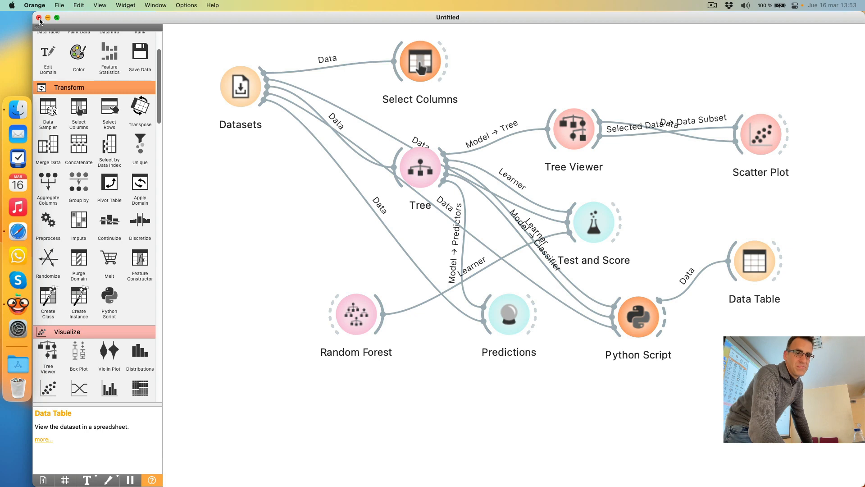
{"action": "left_click", "coordinate": [712, 6]}
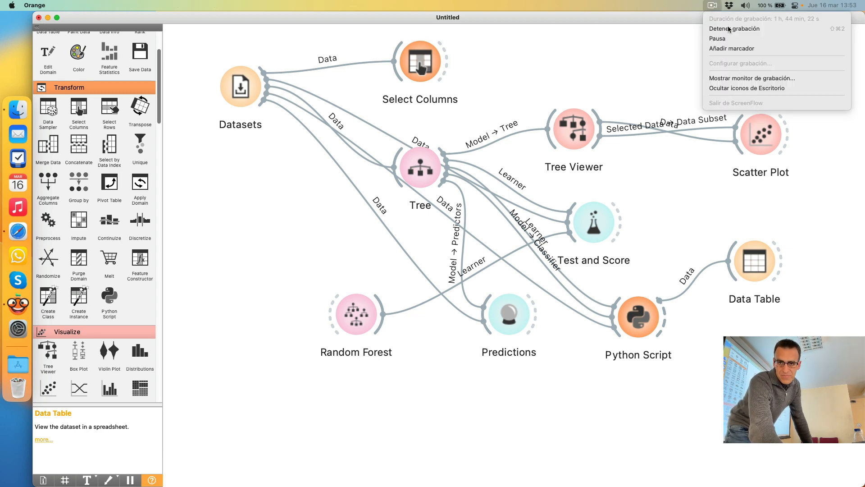